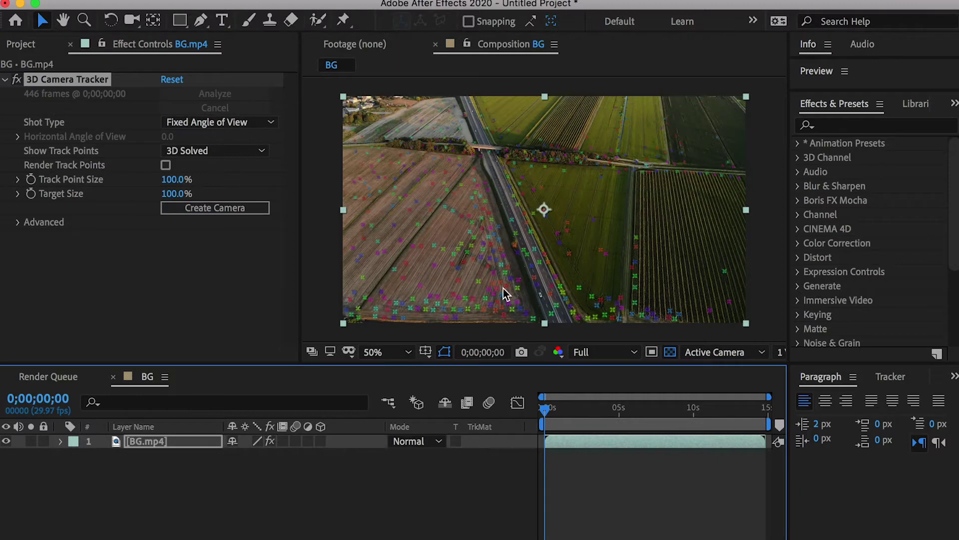
Review the solved track points through the BG.mp4 footage and create a 3D tracker camera from them
{"action": "left_click_drag", "start_coordinate": [545, 409], "coordinate": [636, 415]}
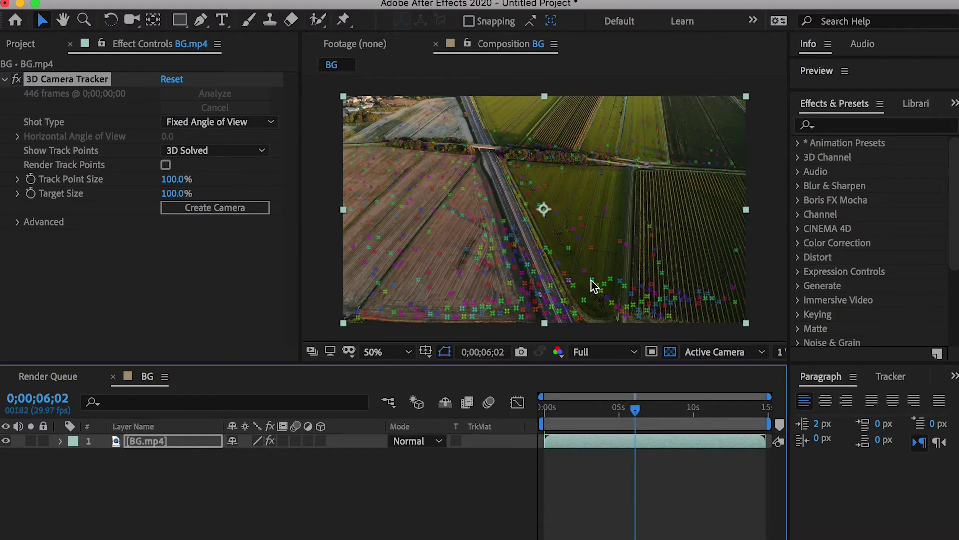
{"action": "key", "text": "space"}
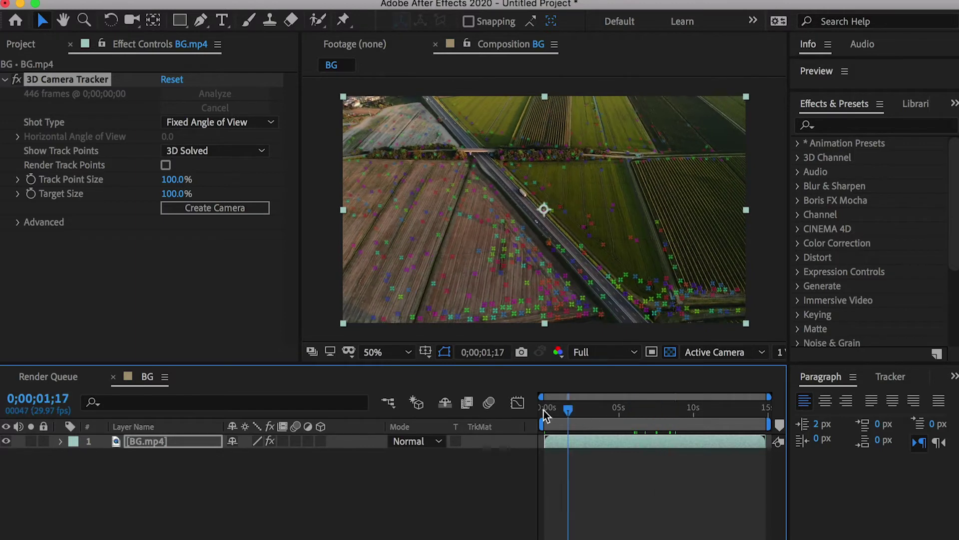
{"action": "left_click", "coordinate": [201, 212]}
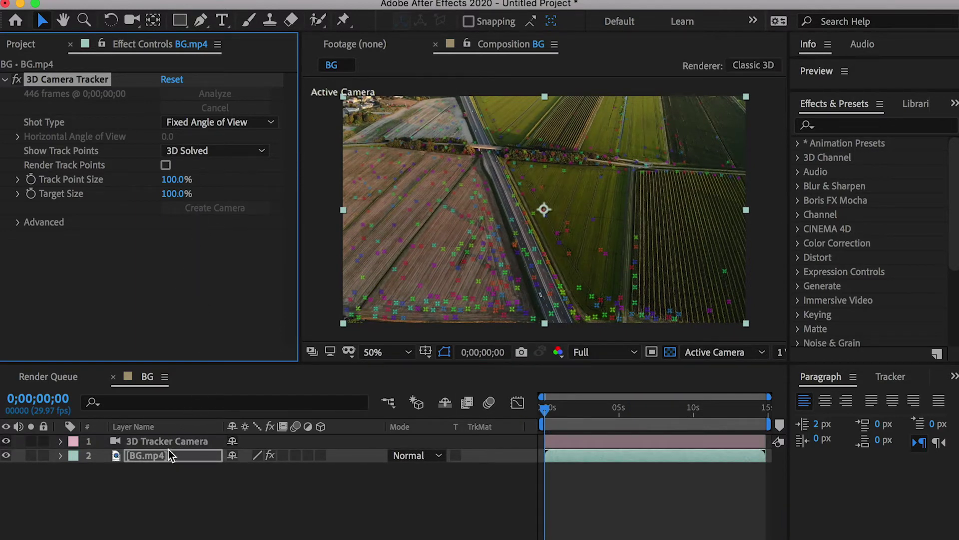
Create four track nulls on the brown field left of the road: near its bottom edge, left of centre, beside the road and at its upper left
{"action": "left_click", "coordinate": [420, 302]}
{"action": "left_click", "coordinate": [642, 203]}
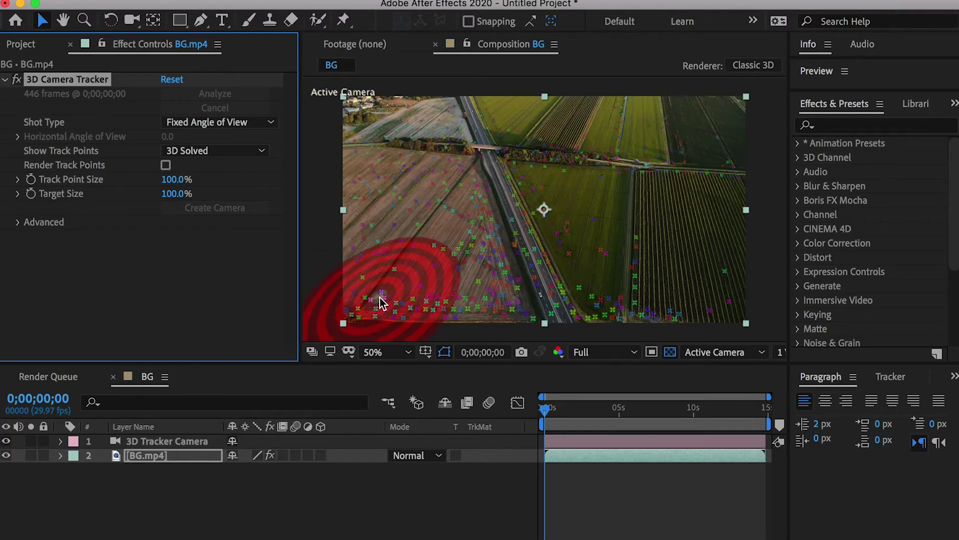
{"action": "right_click", "coordinate": [403, 313]}
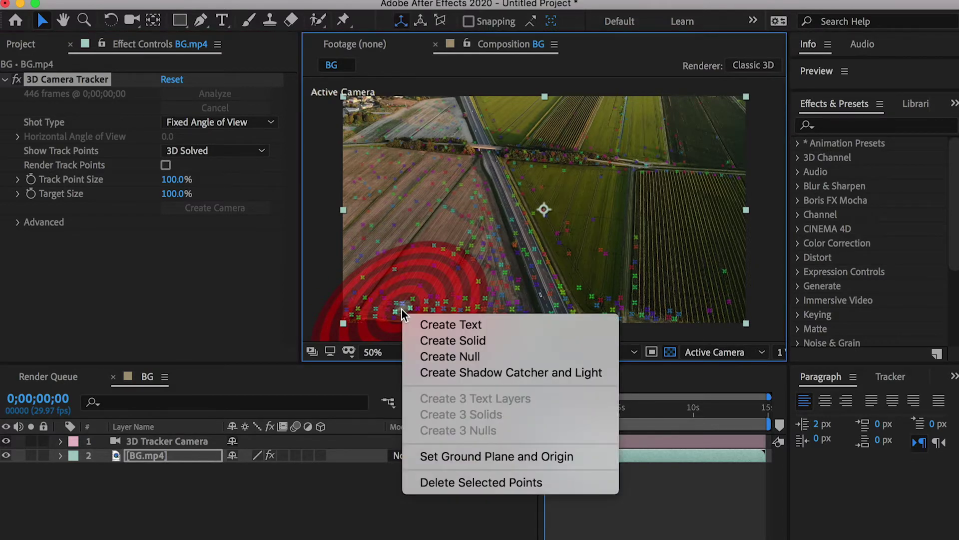
{"action": "left_click", "coordinate": [474, 356]}
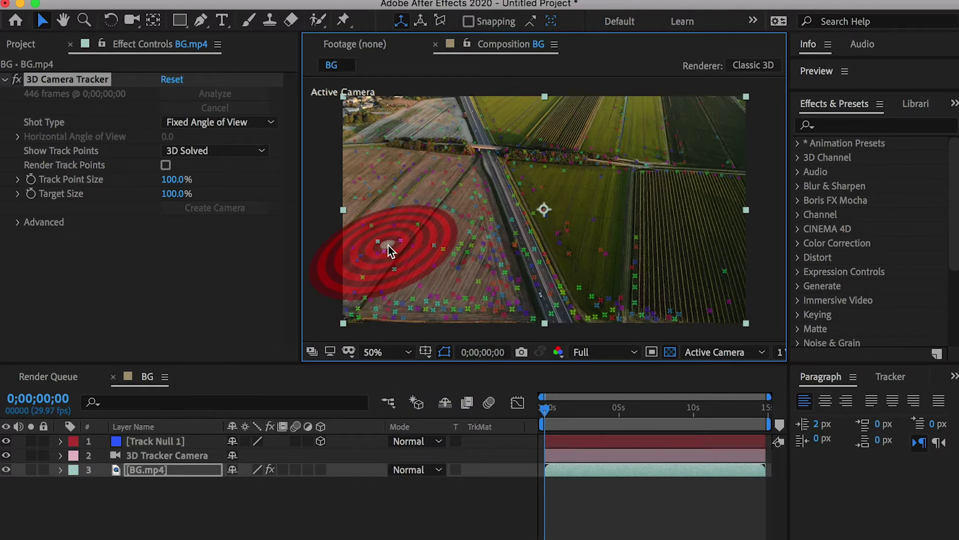
{"action": "right_click", "coordinate": [388, 245]}
{"action": "left_click", "coordinate": [451, 296]}
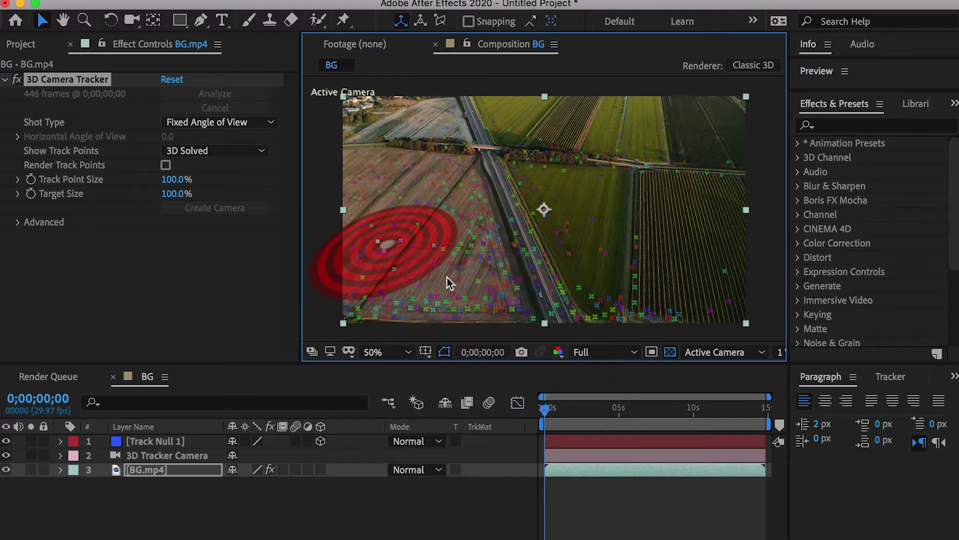
{"action": "right_click", "coordinate": [465, 228]}
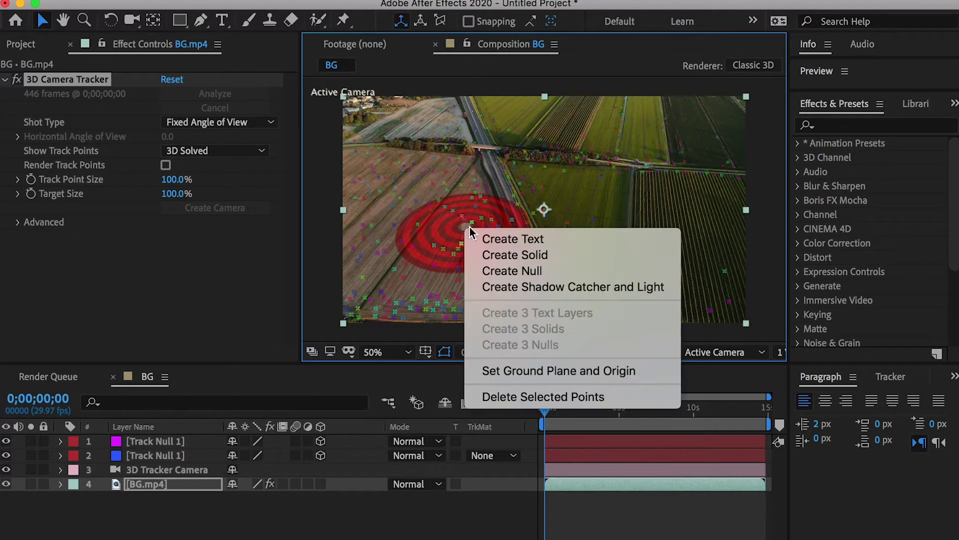
{"action": "left_click", "coordinate": [514, 270]}
{"action": "right_click", "coordinate": [382, 170]}
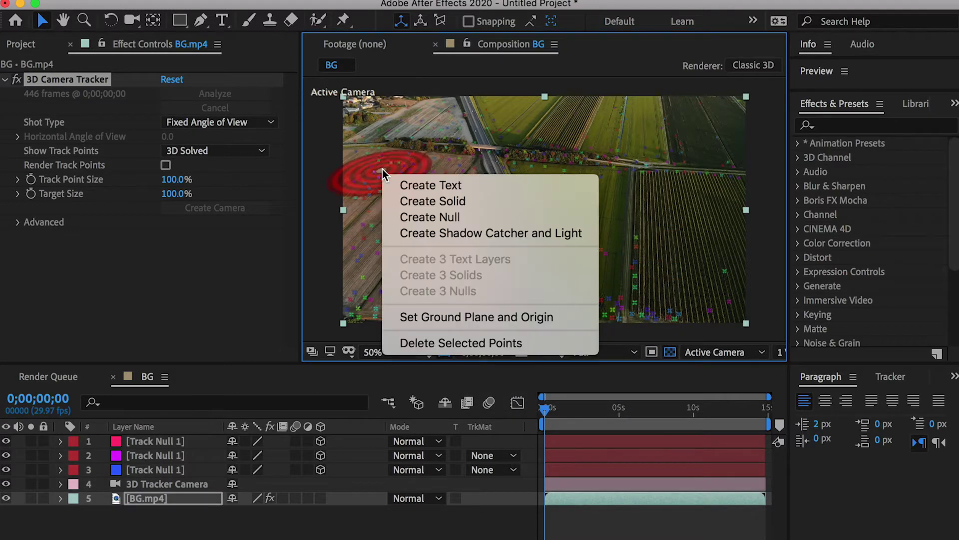
{"action": "left_click", "coordinate": [433, 217]}
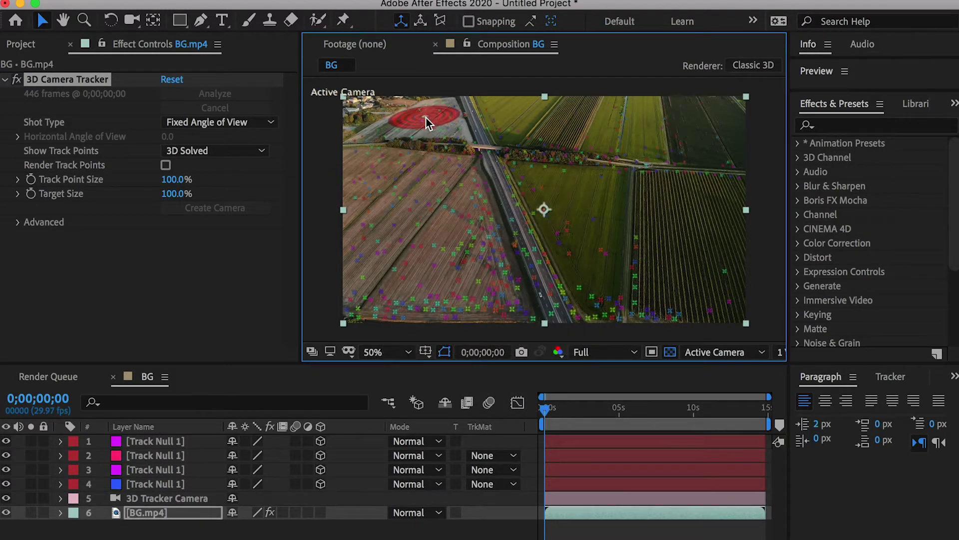
Create four track nulls beyond the hedge line: on the grey field, the two green fields and the dark field at far right
{"action": "right_click", "coordinate": [426, 119]}
{"action": "left_click", "coordinate": [443, 163]}
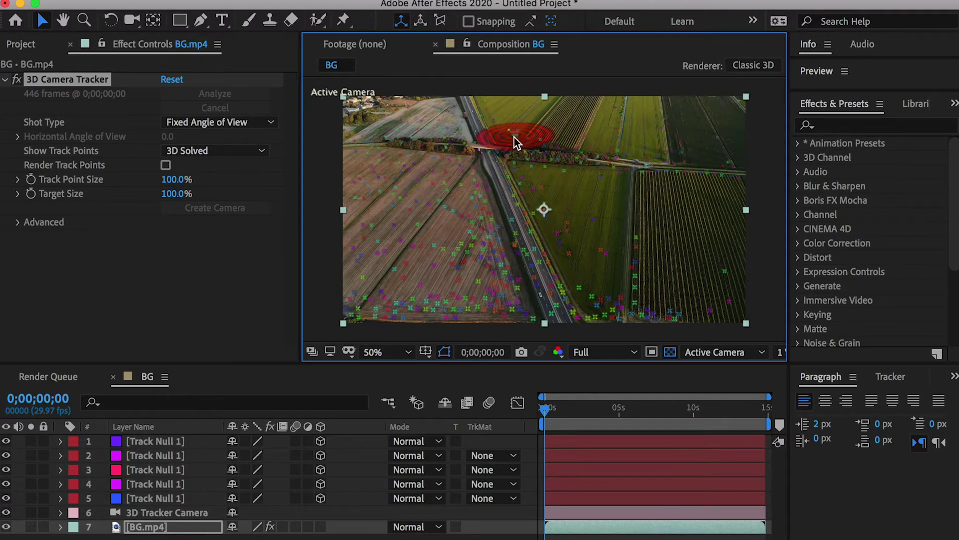
{"action": "right_click", "coordinate": [515, 139]}
{"action": "left_click", "coordinate": [568, 185]}
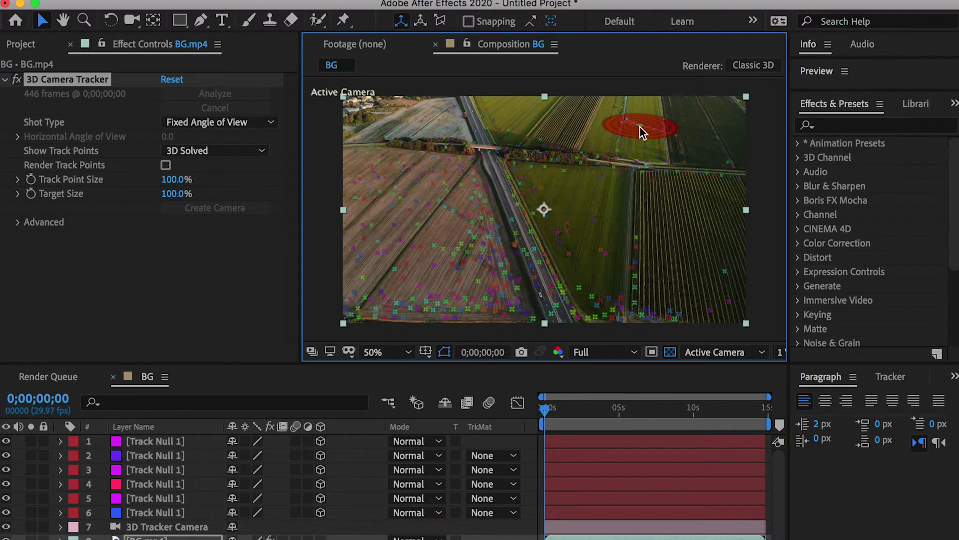
{"action": "right_click", "coordinate": [640, 128]}
{"action": "left_click", "coordinate": [700, 179]}
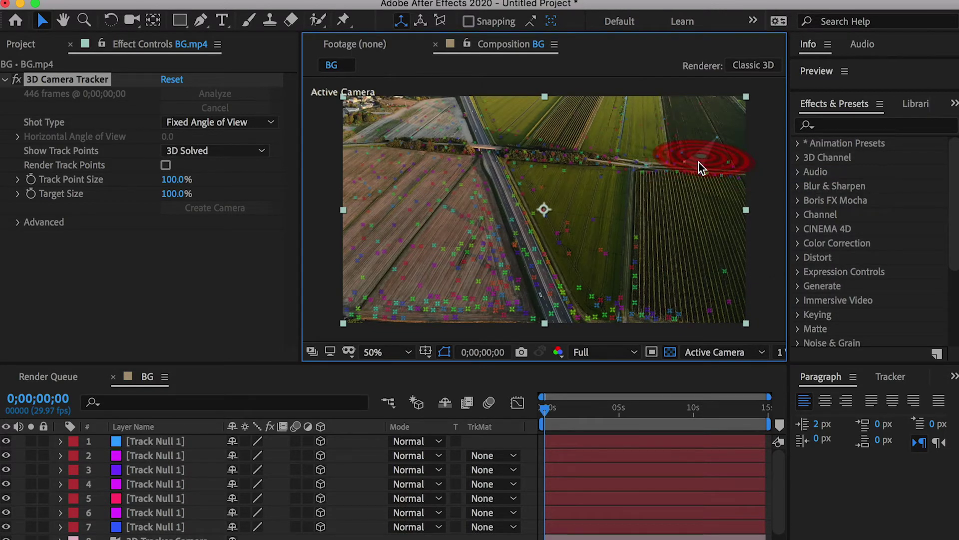
{"action": "right_click", "coordinate": [699, 162]}
{"action": "left_click", "coordinate": [741, 210]}
Create three track nulls right of the road: two on the lower part of the near green field and one on the striped field
{"action": "right_click", "coordinate": [584, 247]}
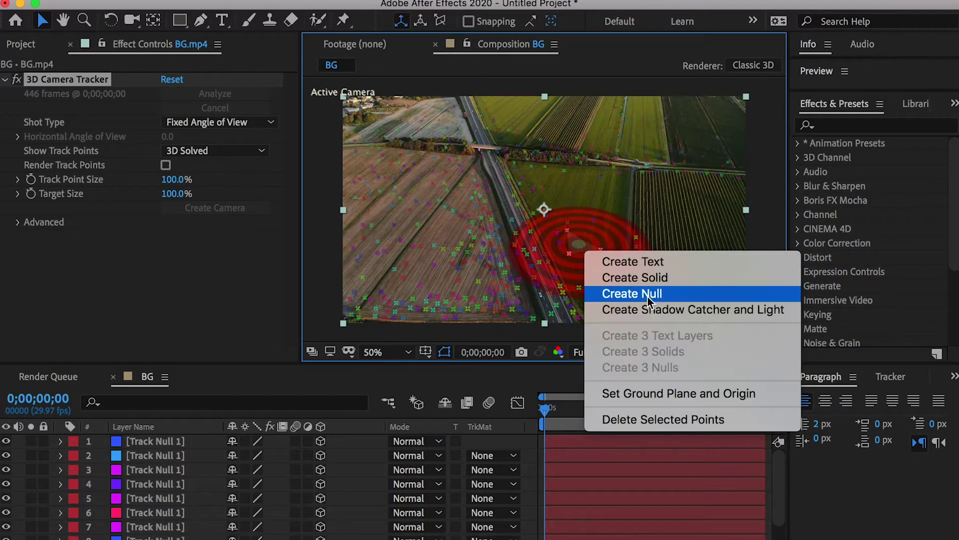
{"action": "left_click", "coordinate": [646, 292]}
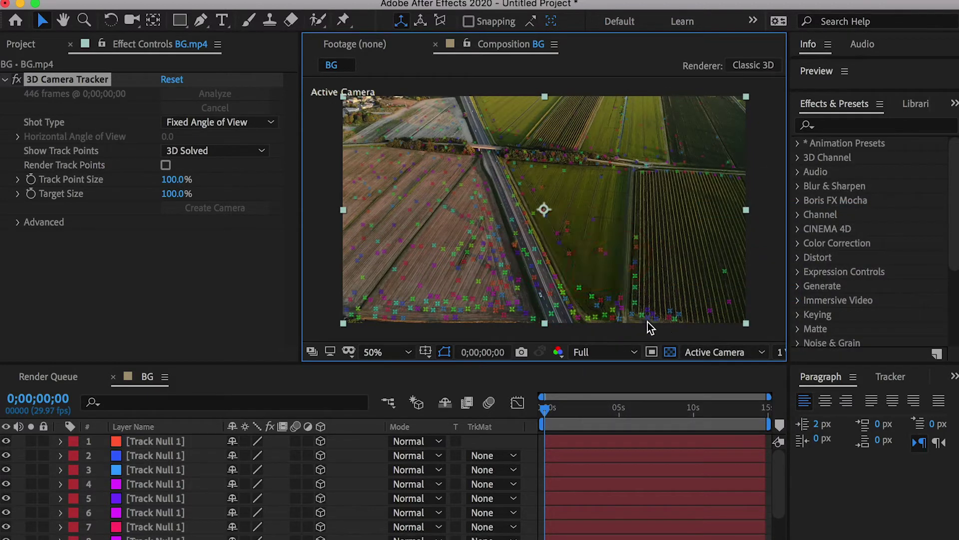
{"action": "right_click", "coordinate": [668, 290]}
{"action": "left_click", "coordinate": [718, 336]}
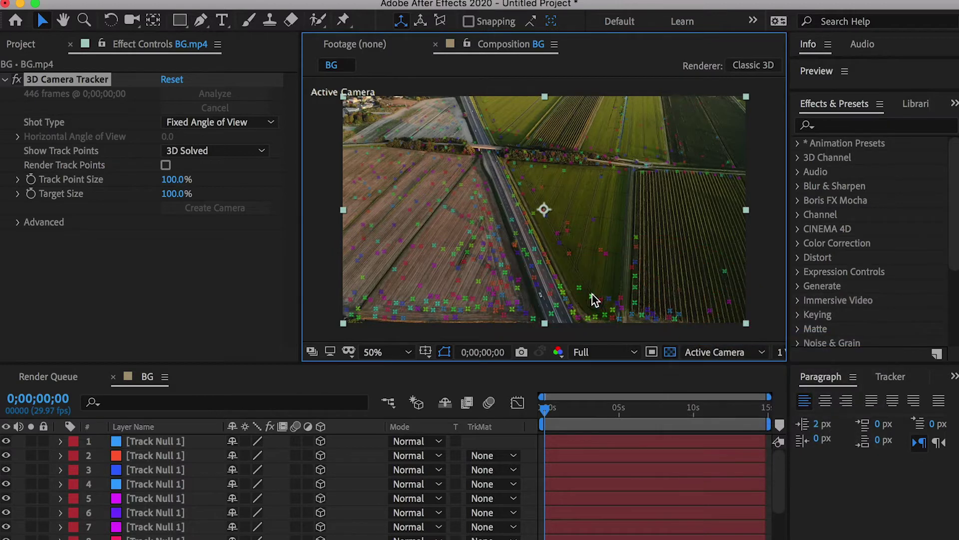
{"action": "right_click", "coordinate": [594, 291]}
{"action": "left_click", "coordinate": [645, 334]}
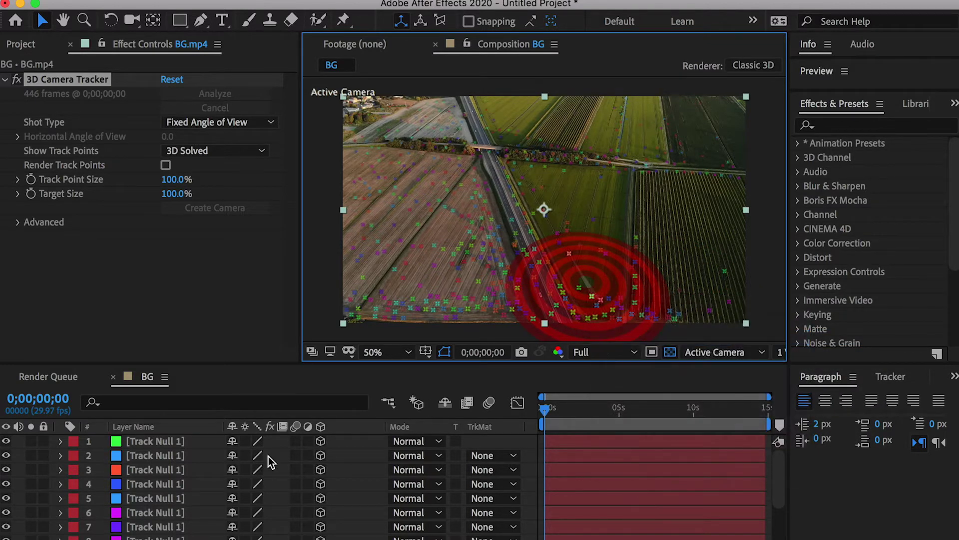
Select all the track nulls and scrub to 0;00;14;25 to check how they follow the ground
{"action": "left_click", "coordinate": [182, 442]}
{"action": "scroll", "coordinate": [171, 500], "scroll_direction": "down", "scroll_amount": 3}
{"action": "left_click", "coordinate": [172, 510], "text": "shift"}
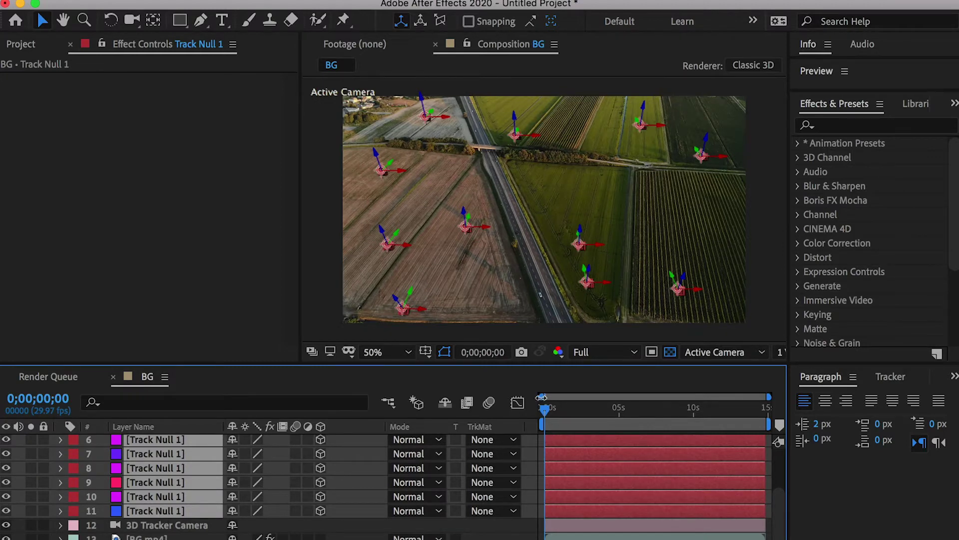
{"action": "left_click_drag", "start_coordinate": [546, 409], "coordinate": [770, 410]}
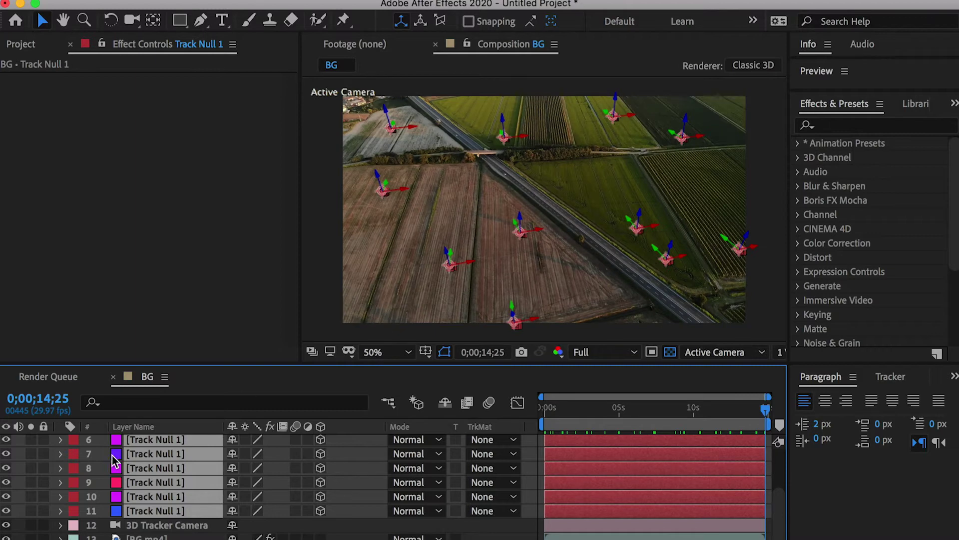
Create another track null from the BG.mp4 tracker in the lower-left corner of the brown field at 0;00;14;25
{"action": "left_click", "coordinate": [144, 536]}
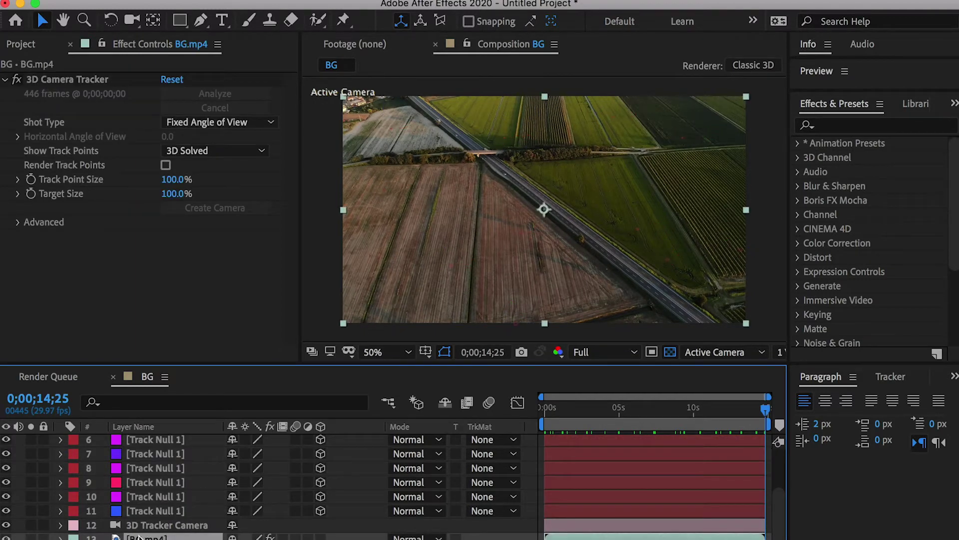
{"action": "key", "text": "e"}
{"action": "left_click", "coordinate": [143, 538]}
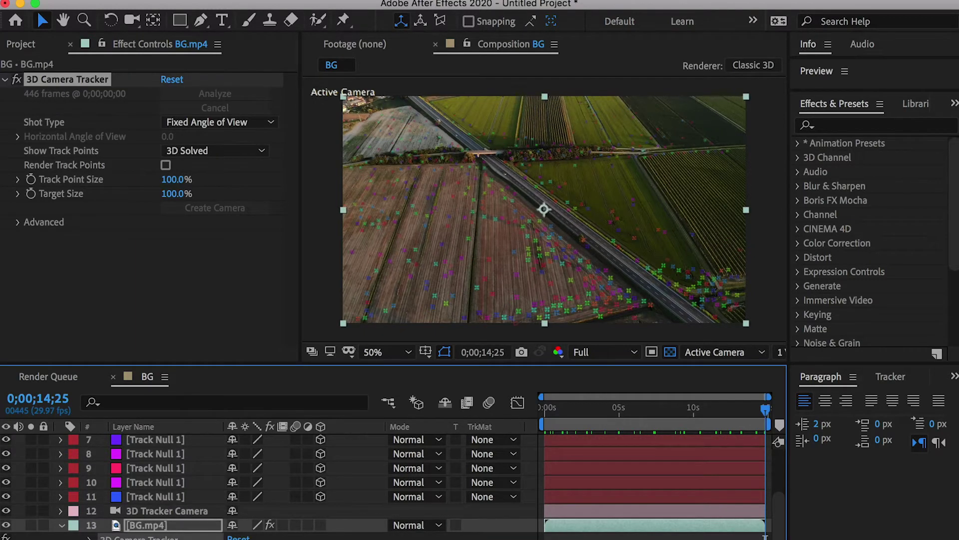
{"action": "left_click", "coordinate": [378, 304]}
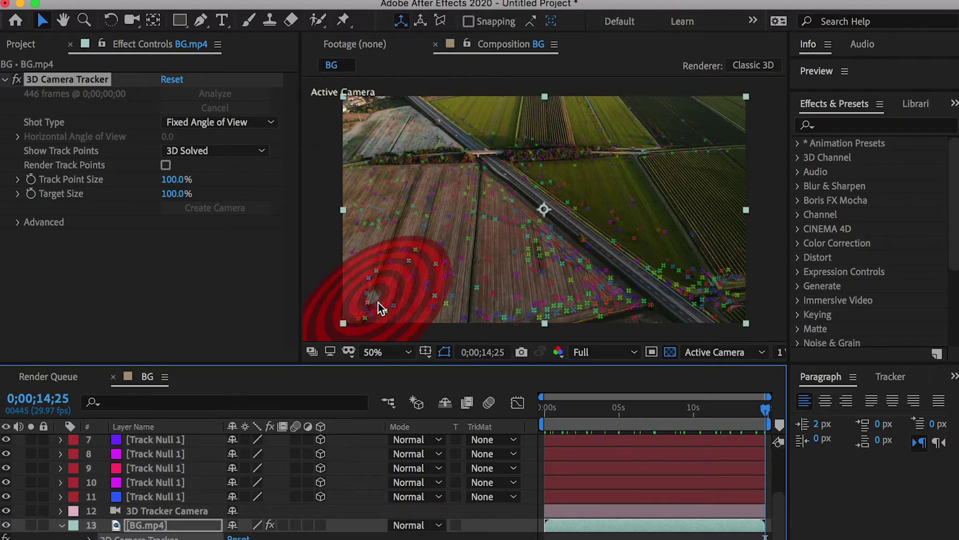
{"action": "right_click", "coordinate": [389, 300]}
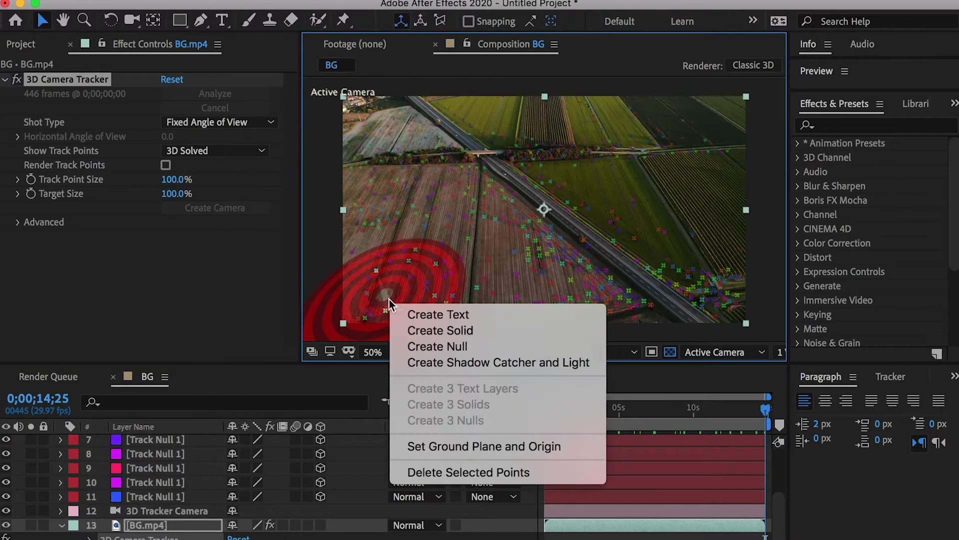
{"action": "left_click", "coordinate": [453, 346]}
Select all the track nulls again and scrub back to the first frame to check their positions
{"action": "left_click", "coordinate": [165, 444]}
{"action": "scroll", "coordinate": [161, 490], "scroll_direction": "down", "scroll_amount": 5}
{"action": "left_click", "coordinate": [160, 497], "text": "shift"}
{"action": "left_click_drag", "start_coordinate": [600, 411], "coordinate": [477, 397]}
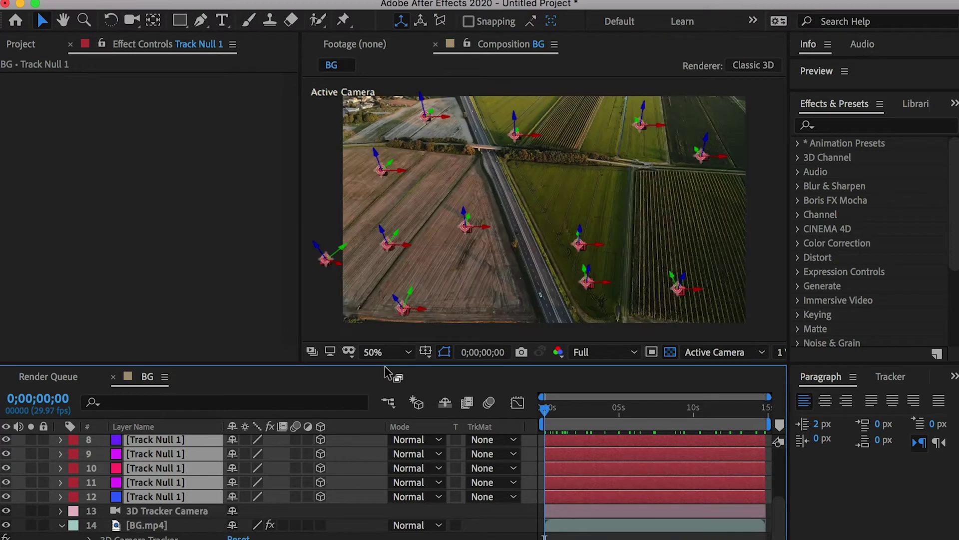
Create a track null from the BG.mp4 tracker on the upper part of the near green field right of the road
{"action": "left_click", "coordinate": [147, 524]}
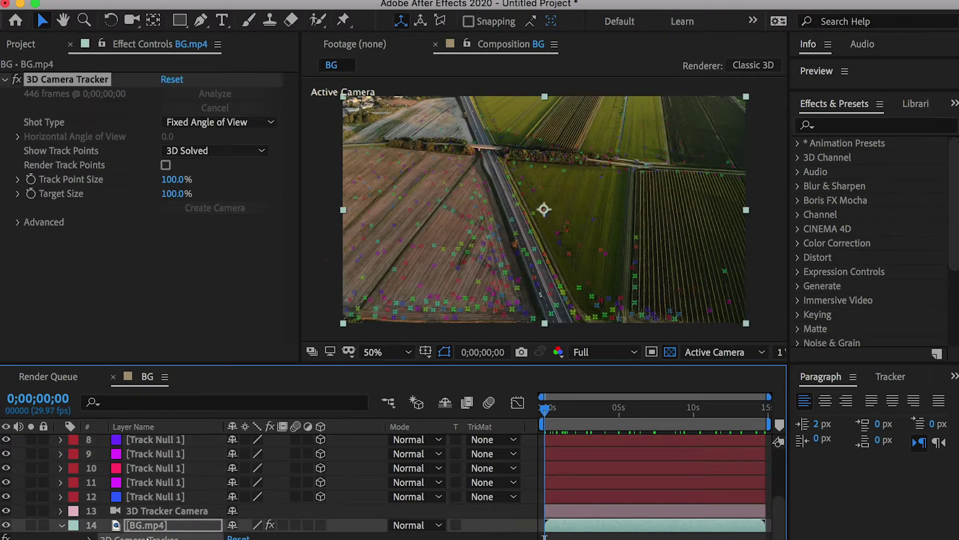
{"action": "right_click", "coordinate": [606, 198]}
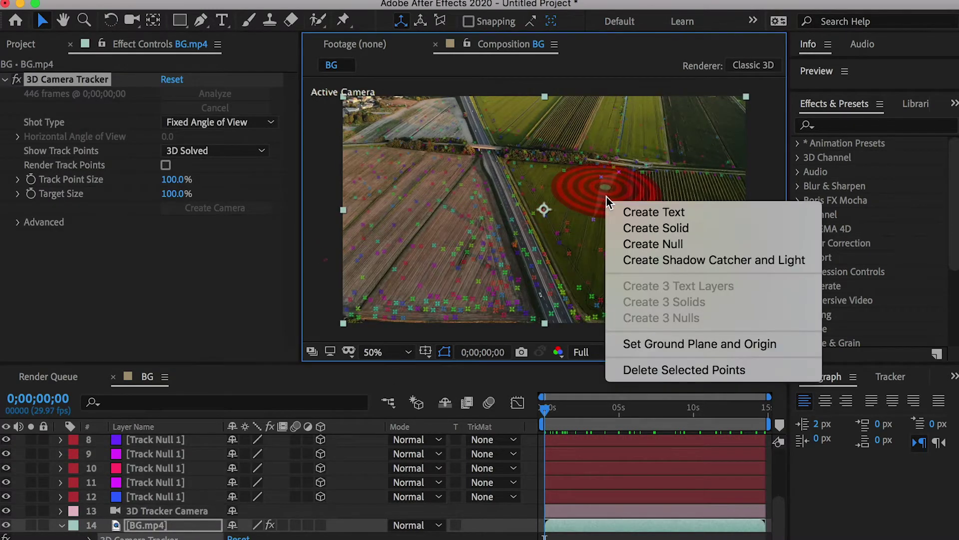
{"action": "left_click", "coordinate": [654, 244]}
Select every track null and scrub the timeline to check that they cover the whole shot
{"action": "left_click", "coordinate": [157, 498]}
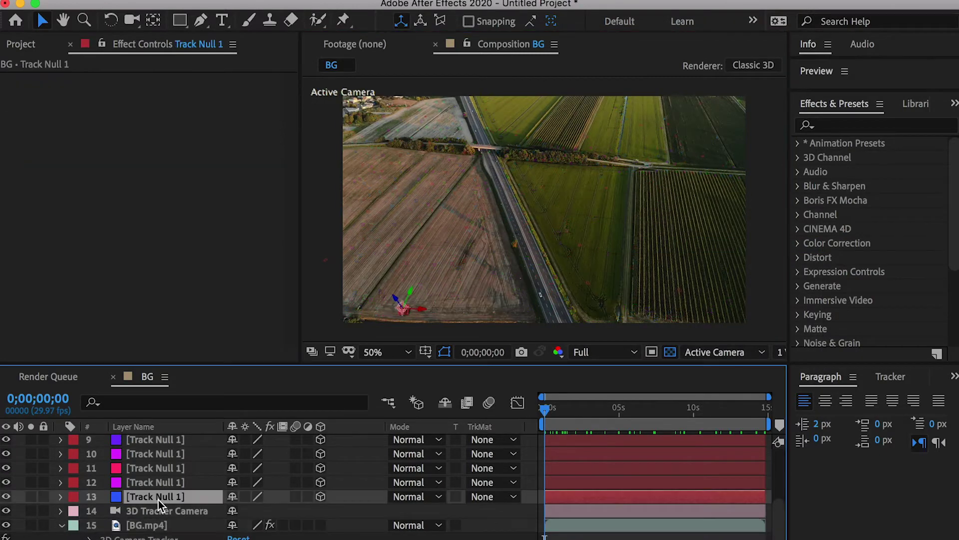
{"action": "scroll", "coordinate": [158, 499], "scroll_direction": "up", "scroll_amount": 4}
{"action": "left_click", "coordinate": [160, 441], "text": "shift"}
{"action": "left_click_drag", "start_coordinate": [557, 413], "coordinate": [344, 410]}
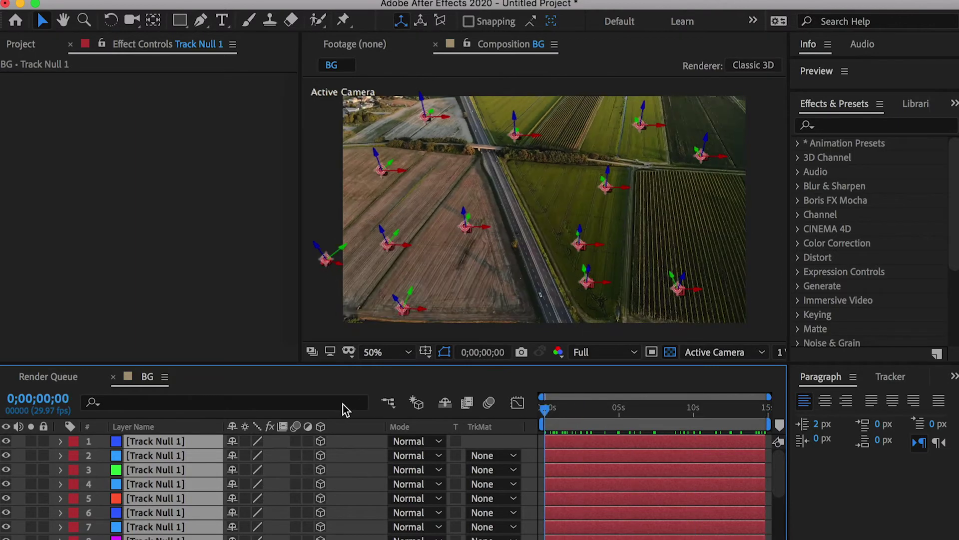
{"action": "scroll", "coordinate": [170, 500], "scroll_direction": "down", "scroll_amount": 4}
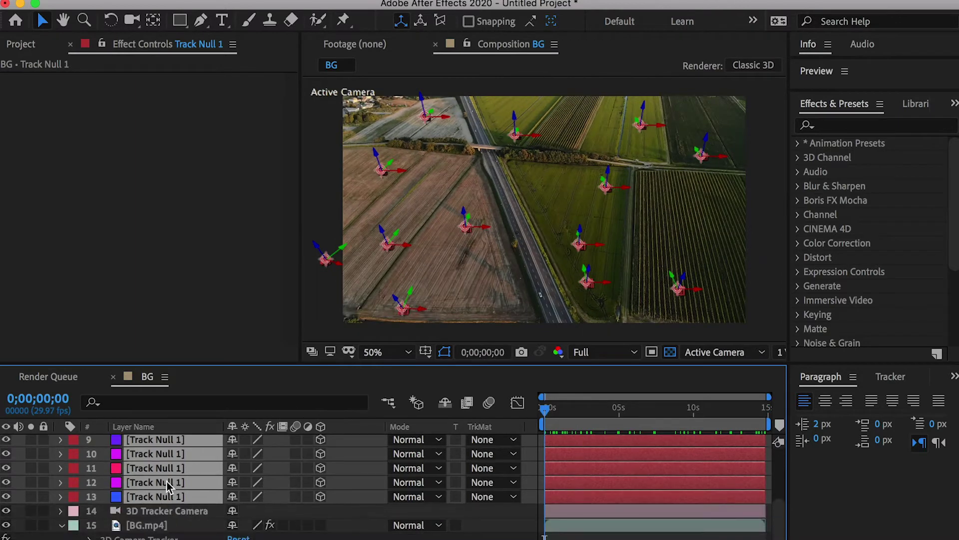
Rename the lowest track null, layer 13, as TrackNull01
{"action": "left_click", "coordinate": [163, 511]}
{"action": "left_click", "coordinate": [161, 499]}
{"action": "key", "text": "Return"}
{"action": "key", "text": "Right"}
{"action": "key", "text": "Left"}
{"action": "key", "text": "BackSpace"}
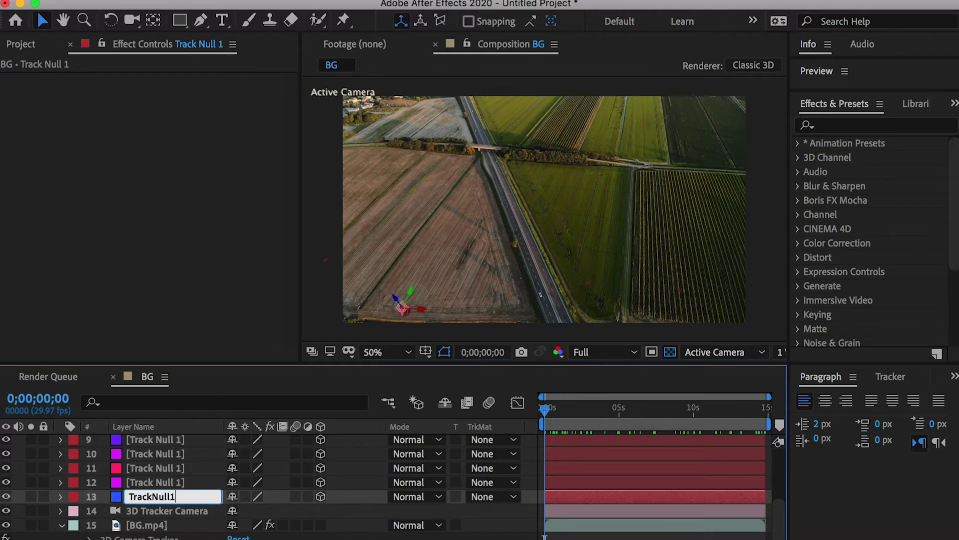
{"action": "left_click", "coordinate": [144, 483]}
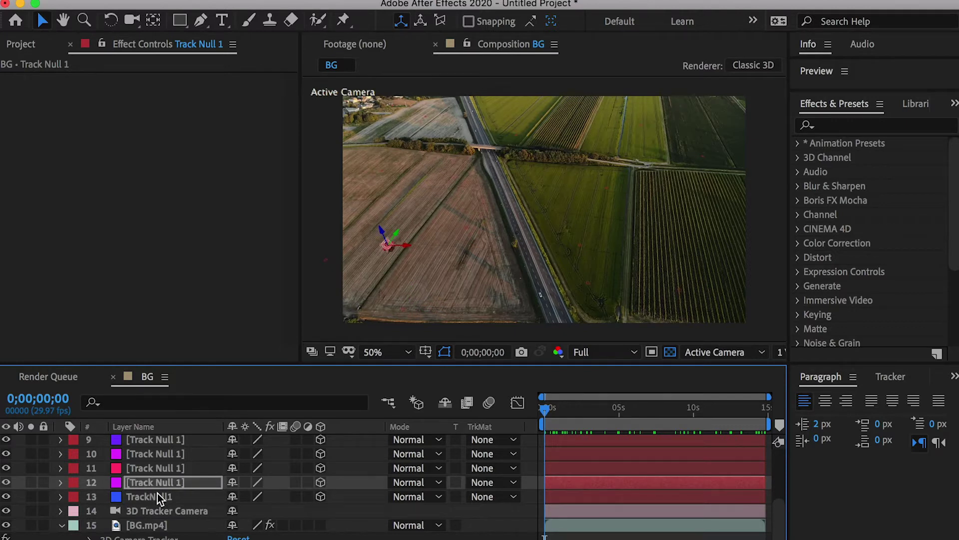
{"action": "left_click", "coordinate": [163, 491]}
{"action": "key", "text": "Return"}
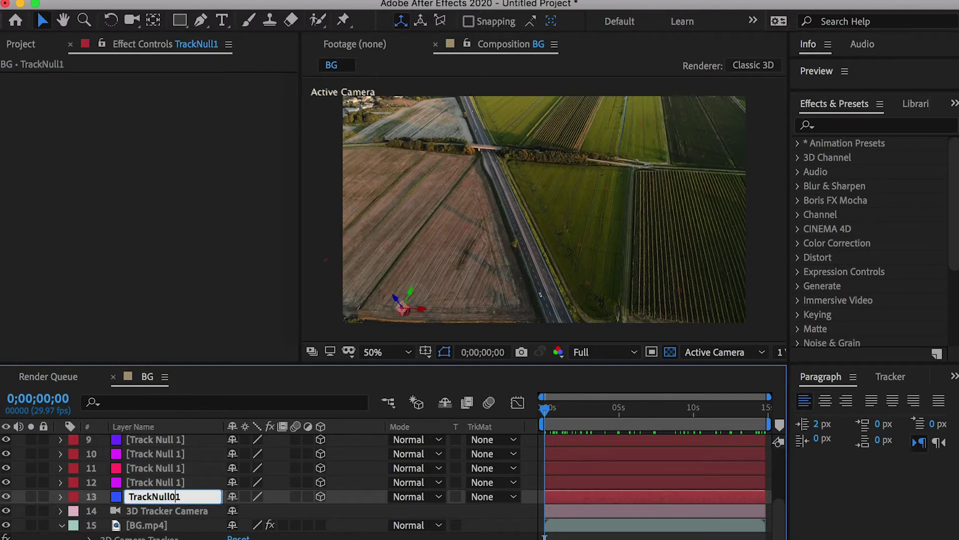
{"action": "type", "text": "01"}
Rename the track nulls in layers 12, 11, 10 and 9 as TrackNull02, TrackNull03, TrackNull04 and TrackNull05
{"action": "left_click", "coordinate": [148, 484]}
{"action": "key", "text": "Return"}
{"action": "type", "text": "TrackNull02"}
{"action": "left_click", "coordinate": [154, 467]}
{"action": "key", "text": "Return"}
{"action": "type", "text": "TrackNull03"}
{"action": "key", "text": "Return"}
{"action": "left_click", "coordinate": [159, 454]}
{"action": "key", "text": "Return"}
{"action": "type", "text": "TrackNull04"}
{"action": "left_click", "coordinate": [165, 441]}
{"action": "key", "text": "Return"}
{"action": "type", "text": "TrackNull05"}
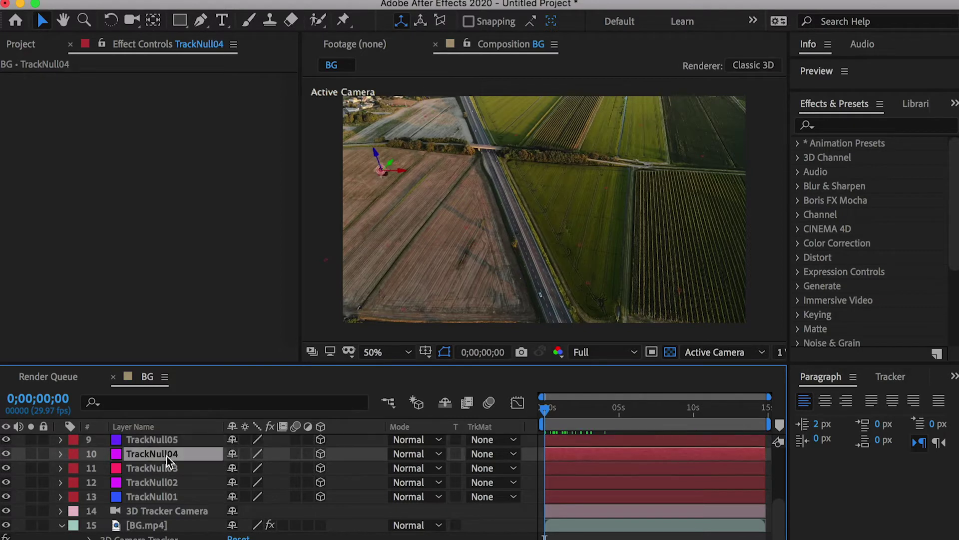
Rename the track nulls in layers 8, 7 and 6 as TrackNull06, TrackNull07 and TrackNull08
{"action": "left_click", "coordinate": [167, 468]}
{"action": "key", "text": "Return"}
{"action": "type", "text": "TrackNull06"}
{"action": "left_click", "coordinate": [169, 455]}
{"action": "key", "text": "Return"}
{"action": "type", "text": "TrackNull07"}
{"action": "left_click", "coordinate": [168, 498]}
{"action": "key", "text": "Return"}
{"action": "type", "text": "TrackNull08"}
Rename the track nulls in layers 5, 4 and 3 as TrackNull09, TrackNull10 and TrackNull11
{"action": "left_click", "coordinate": [175, 482]}
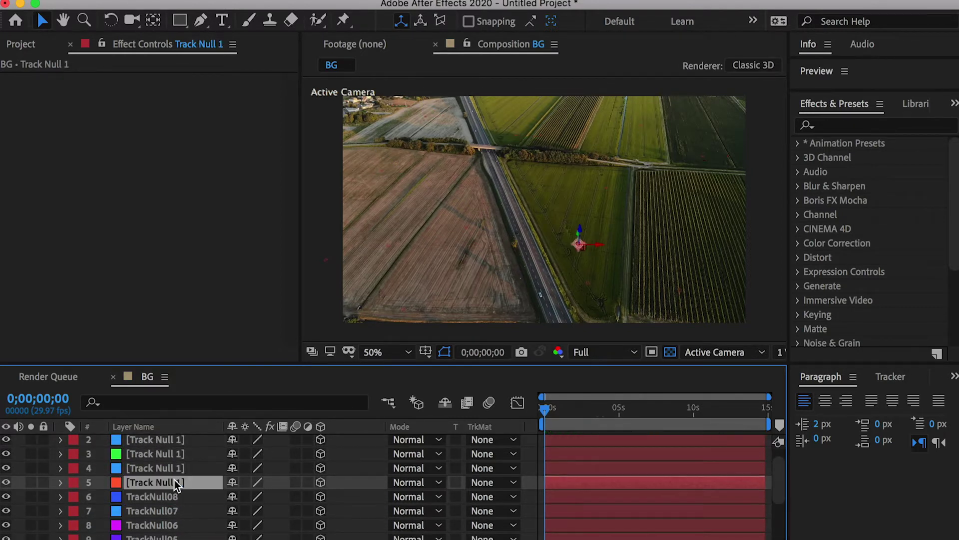
{"action": "key", "text": "Return"}
{"action": "type", "text": "TrackNull09"}
{"action": "key", "text": "Return"}
{"action": "left_click", "coordinate": [170, 454]}
{"action": "key", "text": "Return"}
{"action": "type", "text": "TrackNull11"}
Rename the track nulls in layers 2 and 1 as TrackNull12 and TrackNull13
{"action": "left_click", "coordinate": [171, 440]}
{"action": "key", "text": "Return"}
{"action": "type", "text": "TrackNull1"}
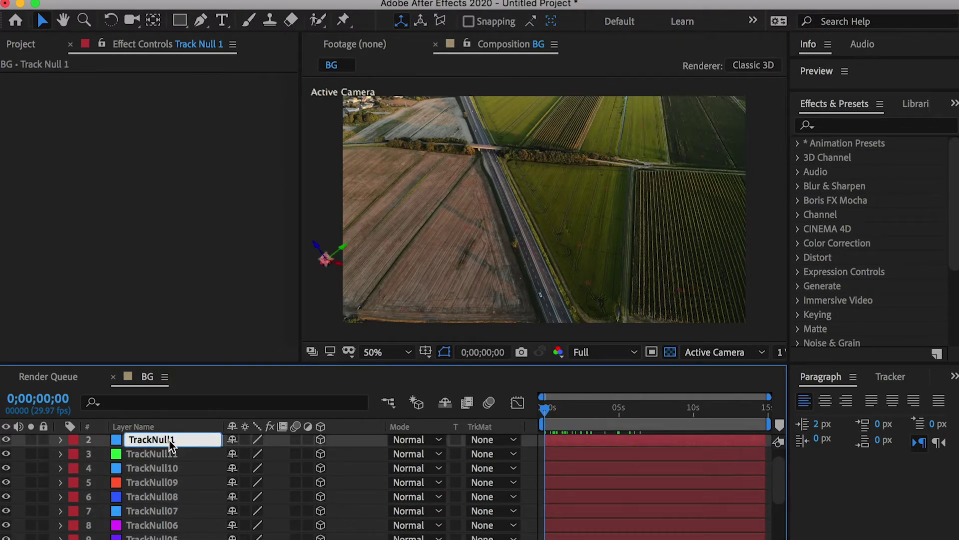
{"action": "key", "text": "Return"}
{"action": "left_click", "coordinate": [152, 457]}
{"action": "scroll", "coordinate": [151, 457], "scroll_direction": "up", "scroll_amount": 1}
{"action": "left_click", "coordinate": [164, 446]}
{"action": "key", "text": "Return"}
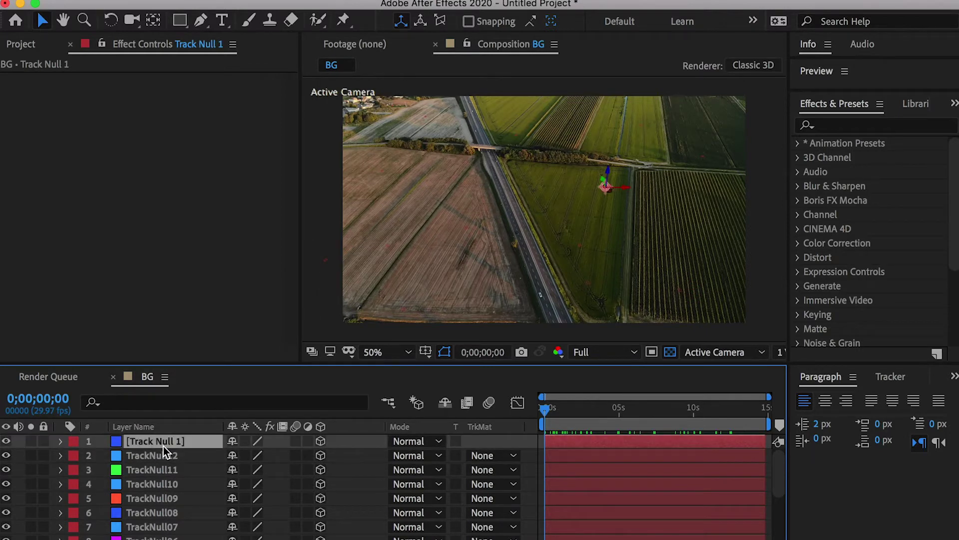
{"action": "type", "text": "TrackNull13"}
{"action": "key", "text": "Return"}
{"action": "left_click", "coordinate": [164, 454]}
{"action": "left_click", "coordinate": [164, 438]}
{"action": "scroll", "coordinate": [162, 439], "scroll_direction": "down", "scroll_amount": 4}
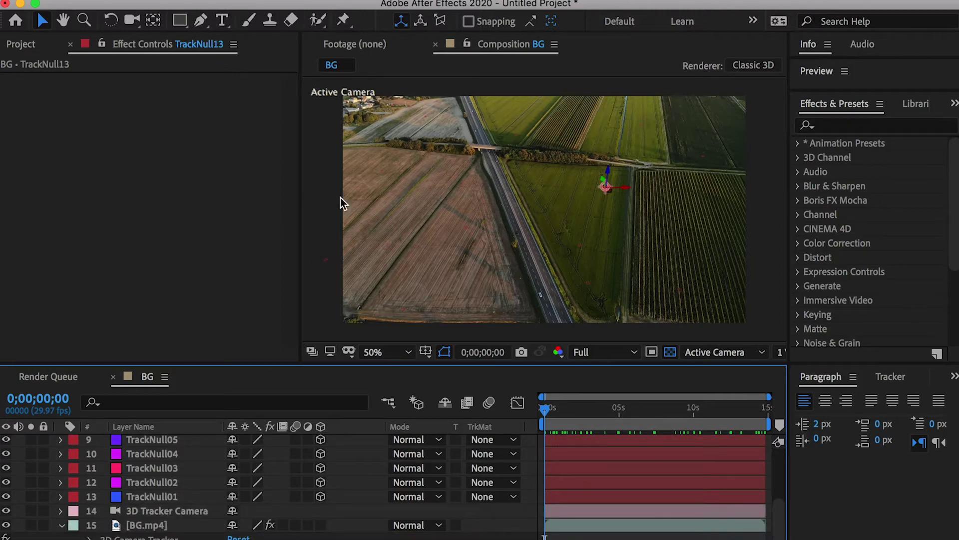
Save the project as Demo-Step1.aep in the 05Demo folder
{"action": "left_click", "coordinate": [240, 131]}
{"action": "left_click", "coordinate": [142, 1]}
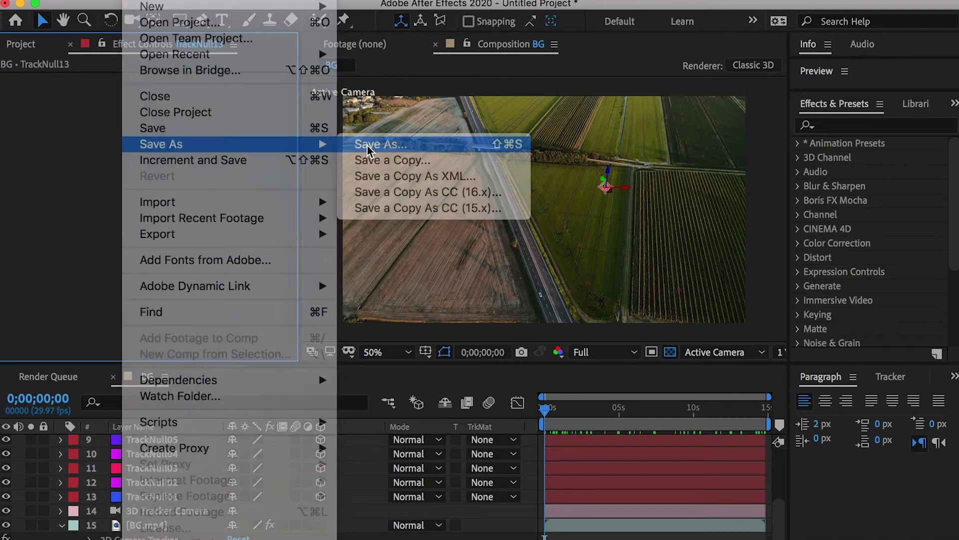
{"action": "left_click", "coordinate": [367, 145]}
{"action": "left_click", "coordinate": [697, 259]}
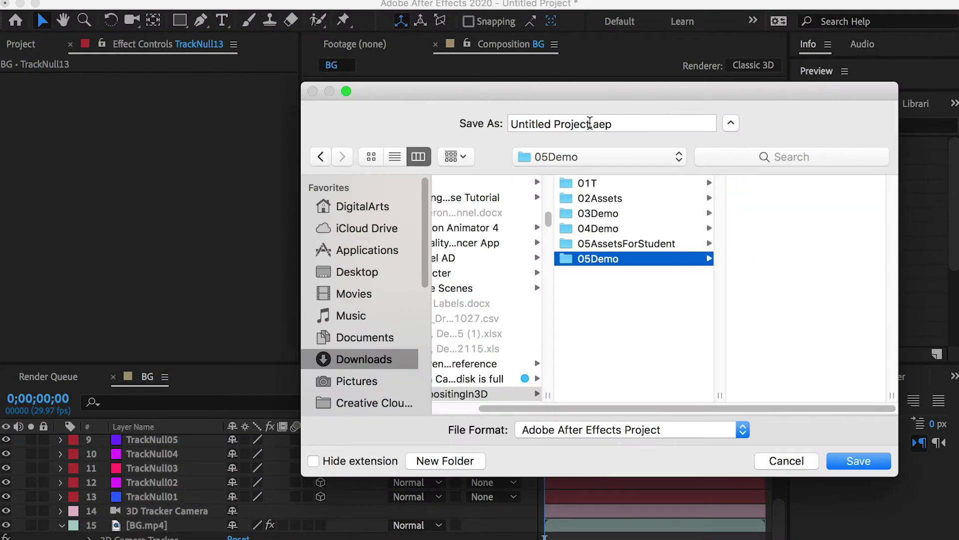
{"action": "left_click", "coordinate": [590, 124]}
{"action": "left_click_drag", "start_coordinate": [590, 124], "coordinate": [417, 114]}
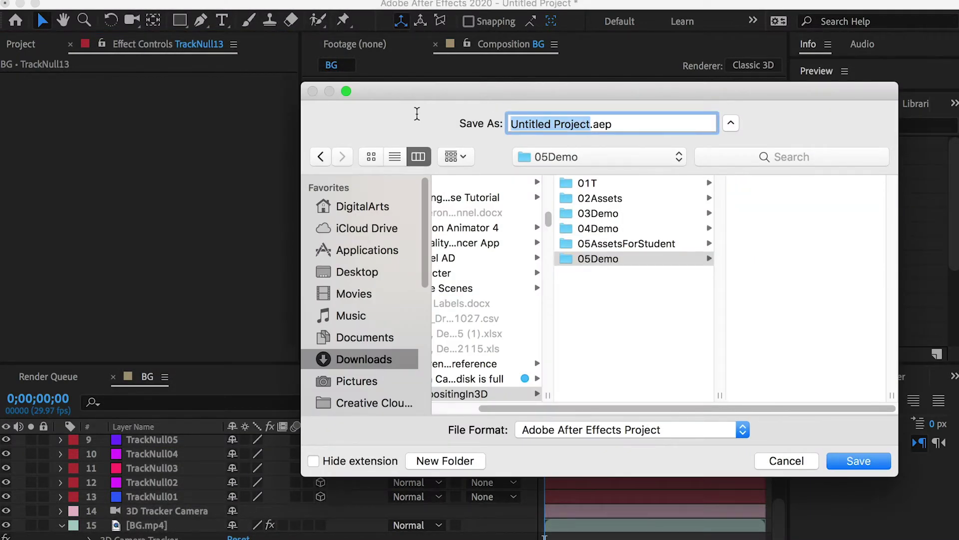
{"action": "type", "text": "Demo"}
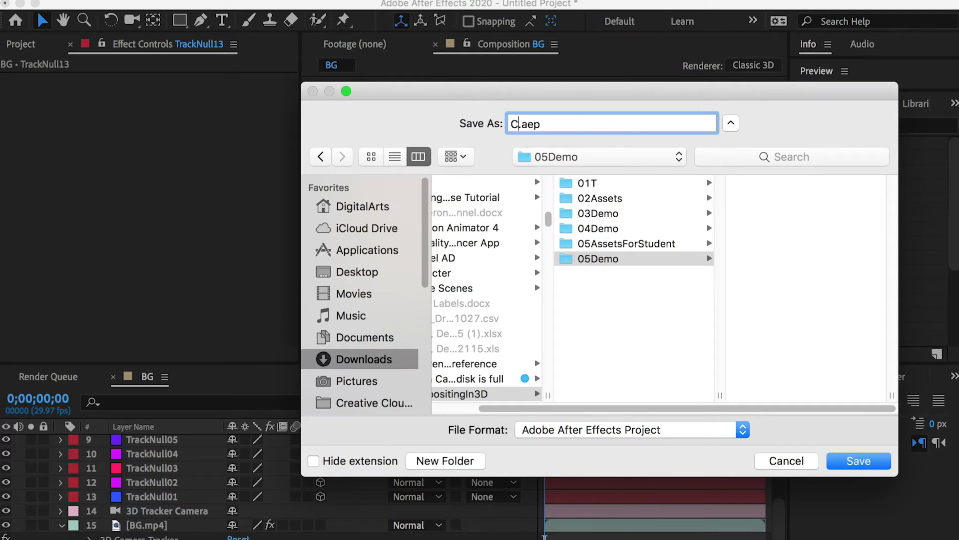
{"action": "type", "text": "-Step1"}
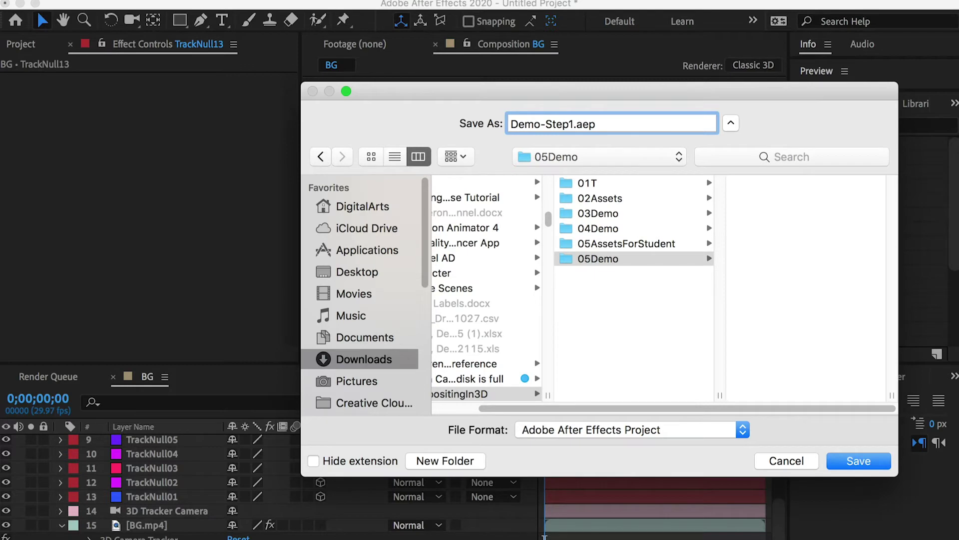
{"action": "key", "text": "Return"}
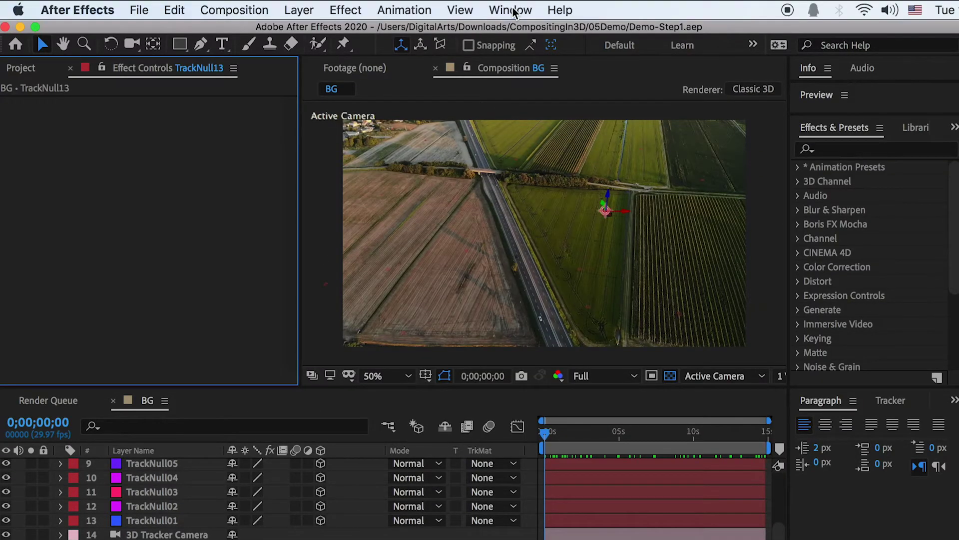
Open the Autodesk Maya Live Link extension and place its window over the composition view
{"action": "left_click", "coordinate": [512, 10]}
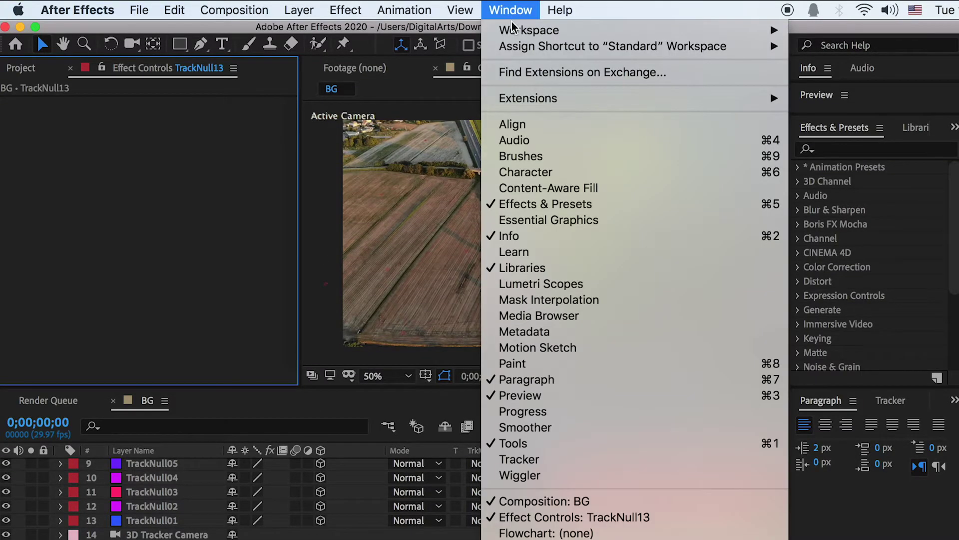
{"action": "mouse_move", "coordinate": [534, 98]}
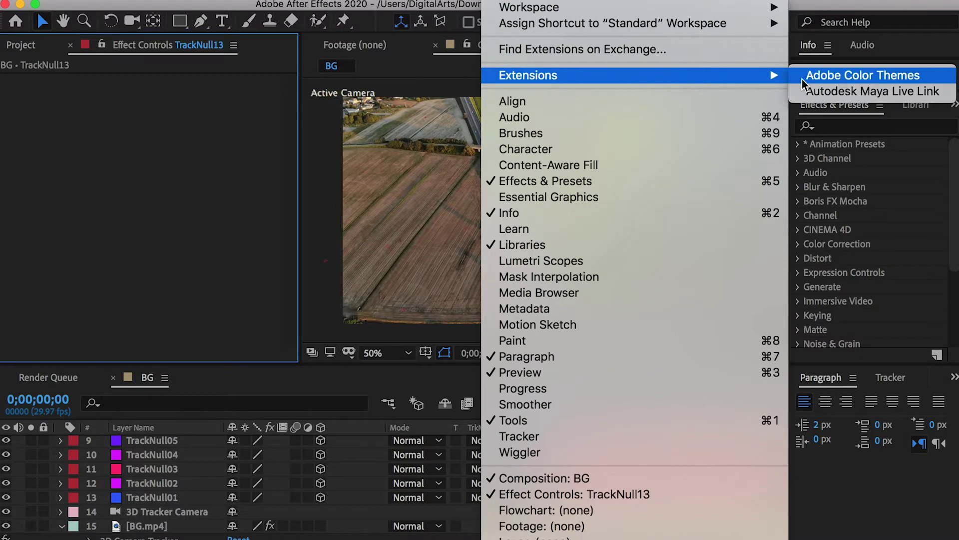
{"action": "left_click", "coordinate": [884, 92]}
{"action": "left_click_drag", "start_coordinate": [703, 144], "coordinate": [544, 147]}
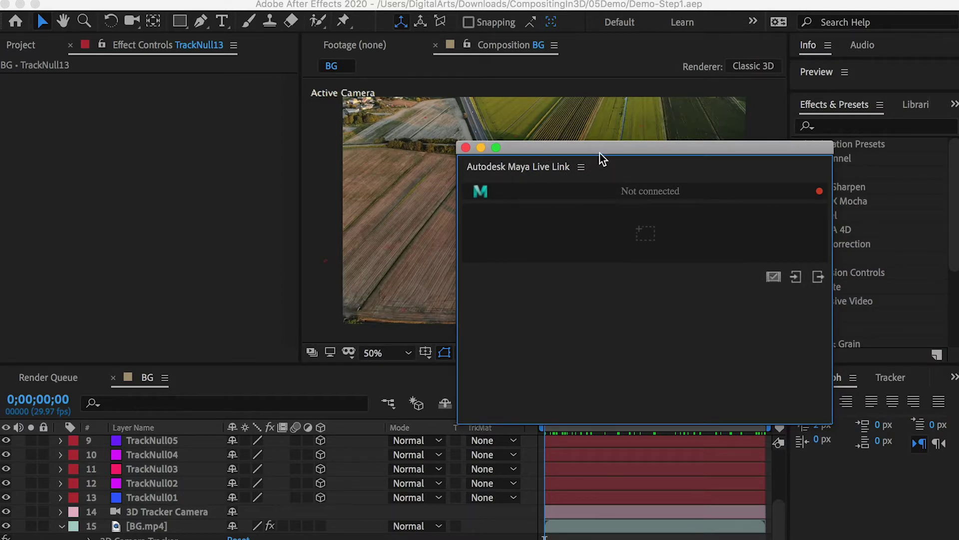
{"action": "left_click_drag", "start_coordinate": [599, 153], "coordinate": [600, 159]}
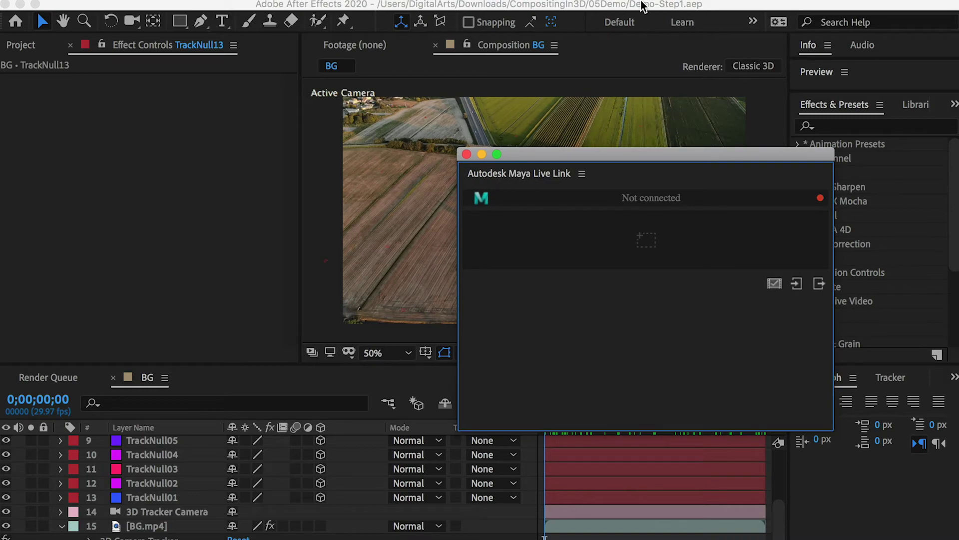
Look at the Autodesk Maya Live Link page on Adobe Exchange, then return to the extension in After Effects
{"action": "left_click_drag", "start_coordinate": [243, 142], "coordinate": [449, 146]}
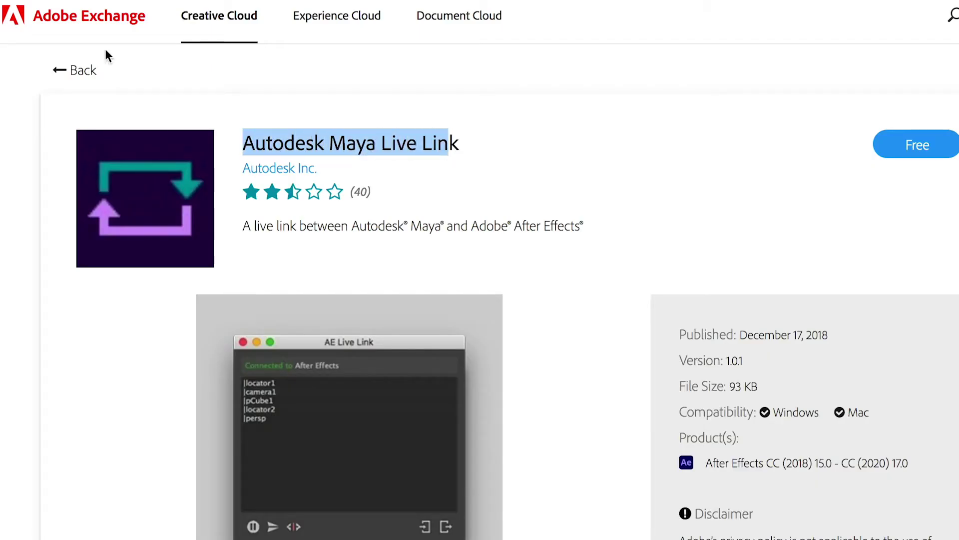
{"action": "left_click", "coordinate": [862, 195]}
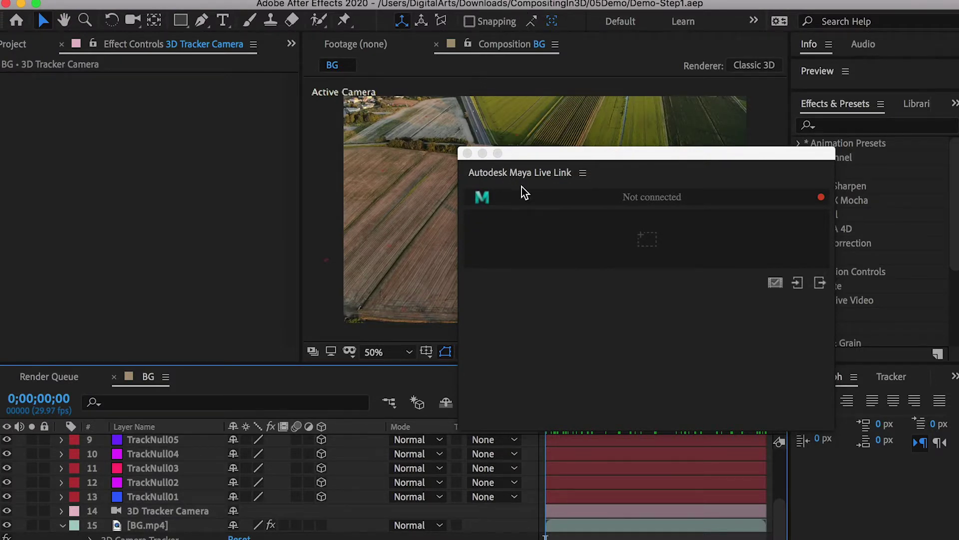
{"action": "left_click_drag", "start_coordinate": [560, 159], "coordinate": [560, 155]}
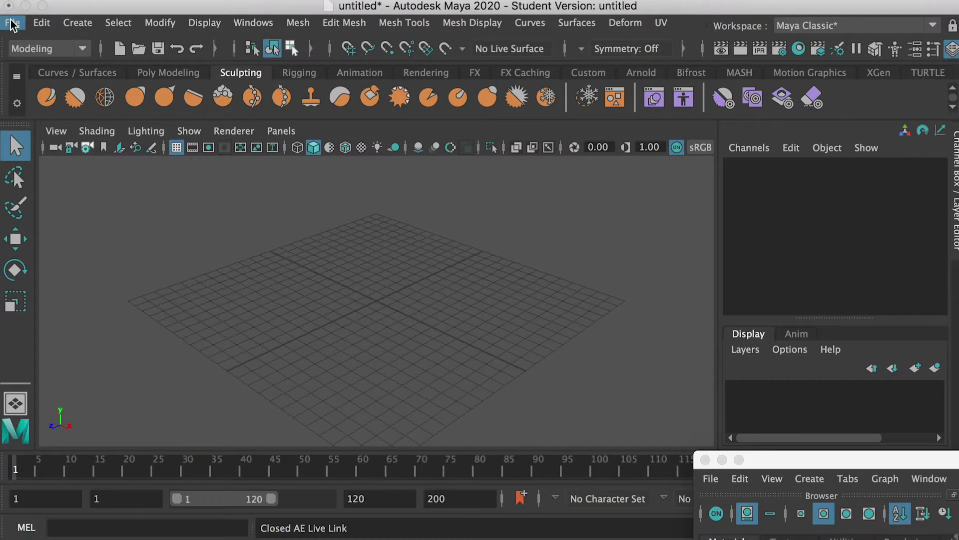
Start the Adobe After Effects Live Link in Maya and reposition its window over the viewport
{"action": "left_click", "coordinate": [12, 23]}
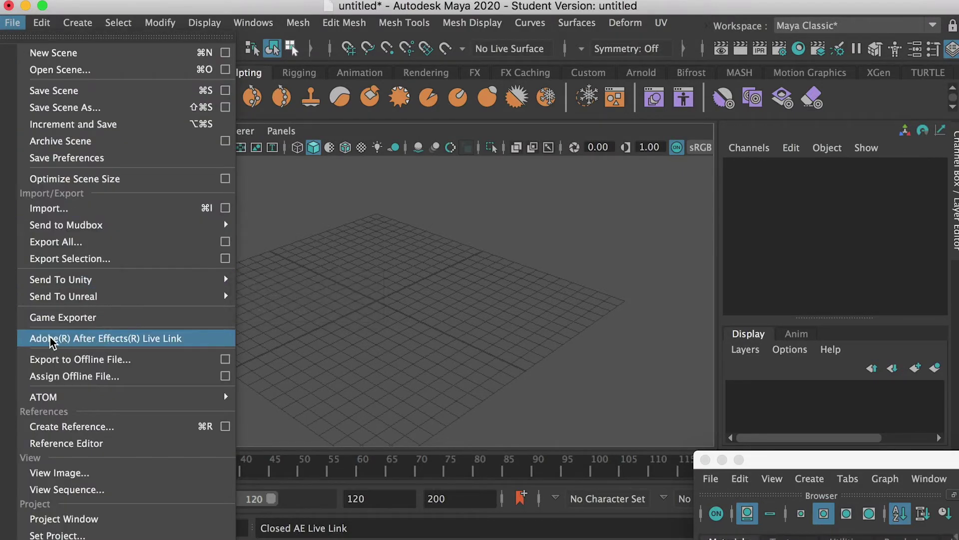
{"action": "left_click", "coordinate": [160, 338]}
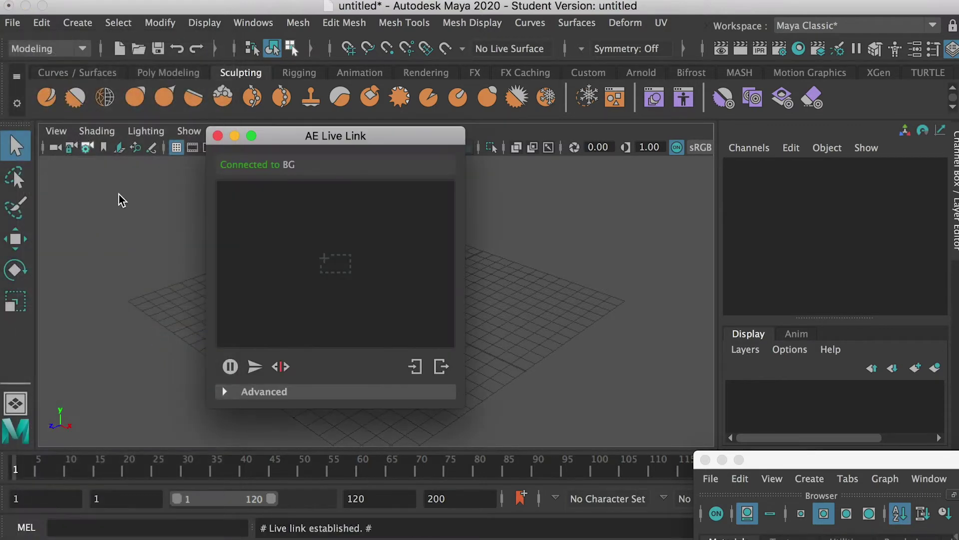
{"action": "left_click_drag", "start_coordinate": [328, 141], "coordinate": [448, 150]}
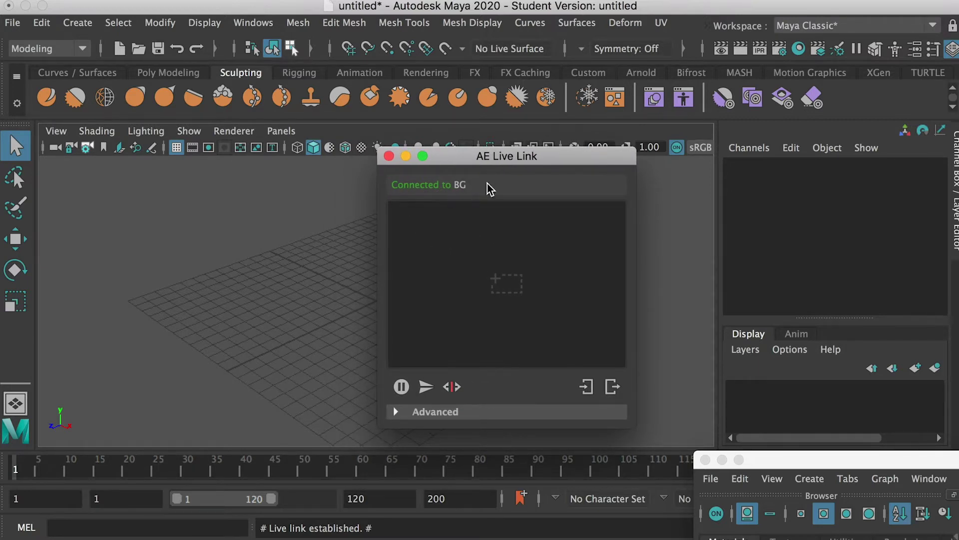
Switch to After Effects and add the 3D Tracker Camera and TrackNull01 through TrackNull13 layers to the Maya Live Link
{"action": "key", "text": "super+Tab"}
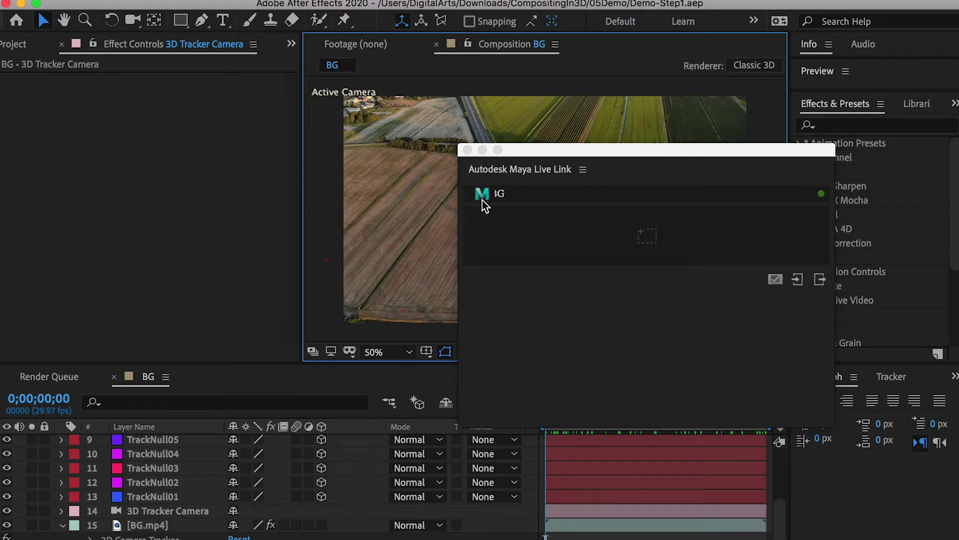
{"action": "left_click", "coordinate": [165, 510]}
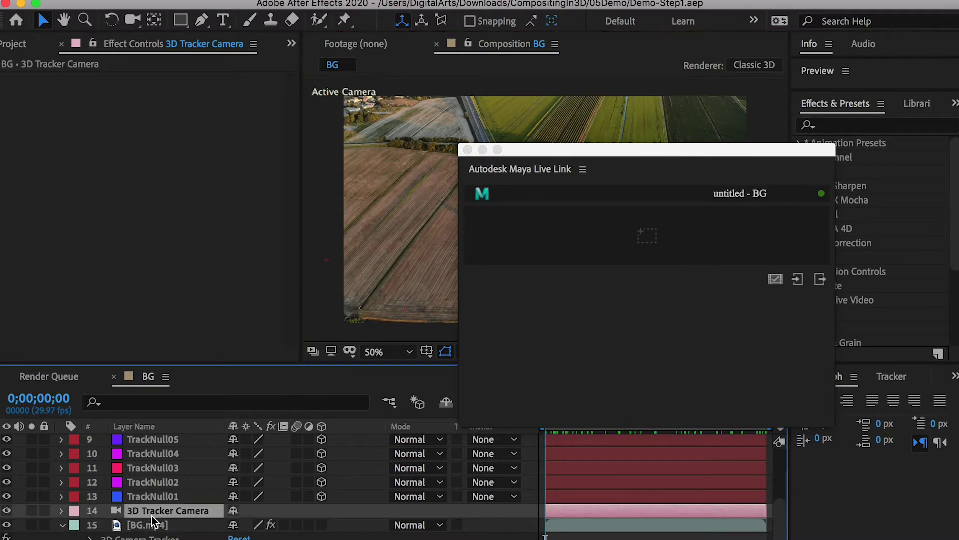
{"action": "scroll", "coordinate": [157, 514], "scroll_direction": "up", "scroll_amount": 5}
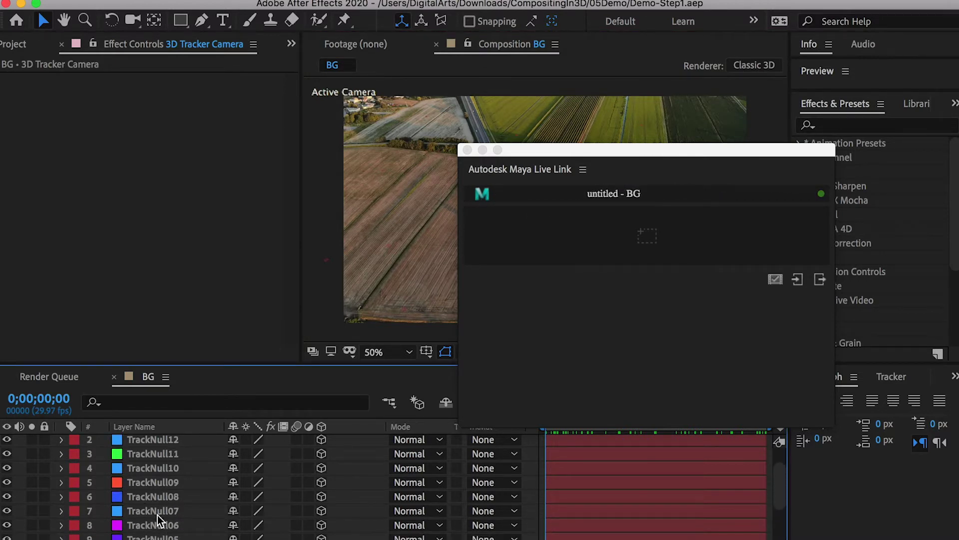
{"action": "left_click", "coordinate": [158, 443], "text": "shift"}
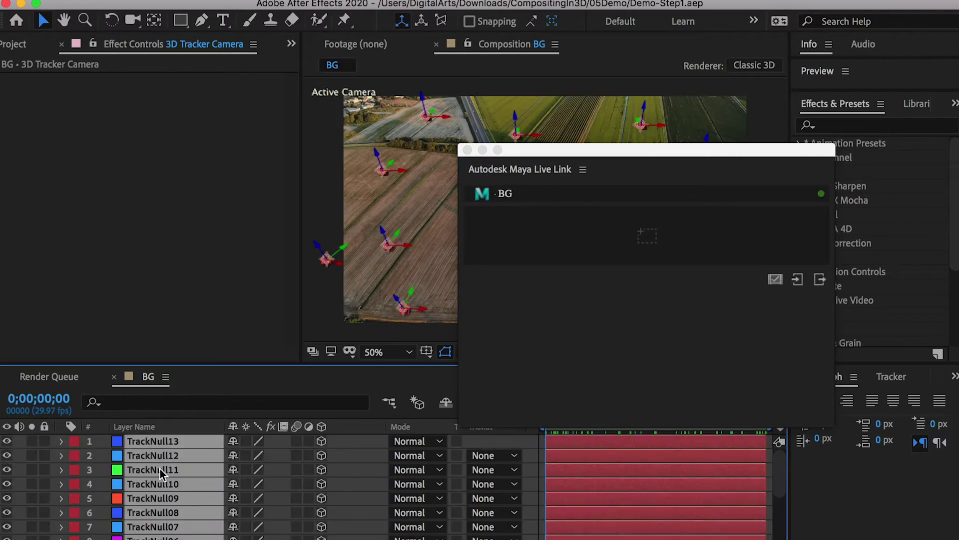
{"action": "left_click_drag", "start_coordinate": [163, 470], "coordinate": [549, 236]}
Switch to Maya, clear the floating windows off the viewport and scrub the timeline to review the imported camera's motion
{"action": "key", "text": "super+Tab"}
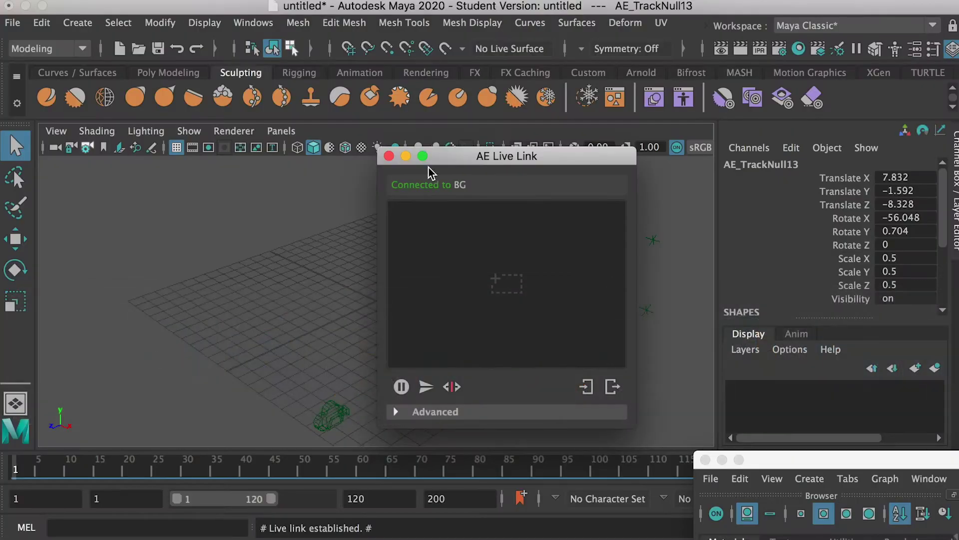
{"action": "left_click_drag", "start_coordinate": [470, 161], "coordinate": [939, 200]}
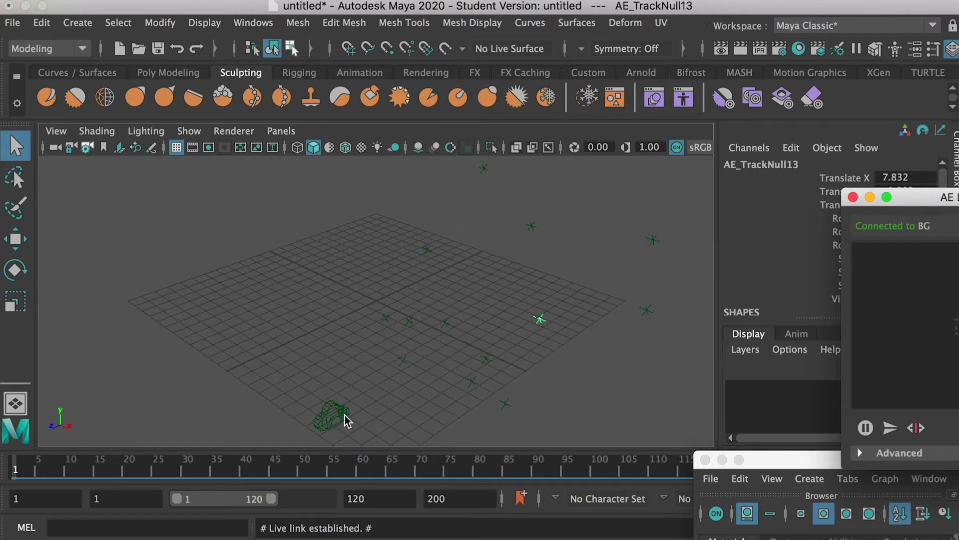
{"action": "left_click_drag", "start_coordinate": [785, 463], "coordinate": [780, 539]}
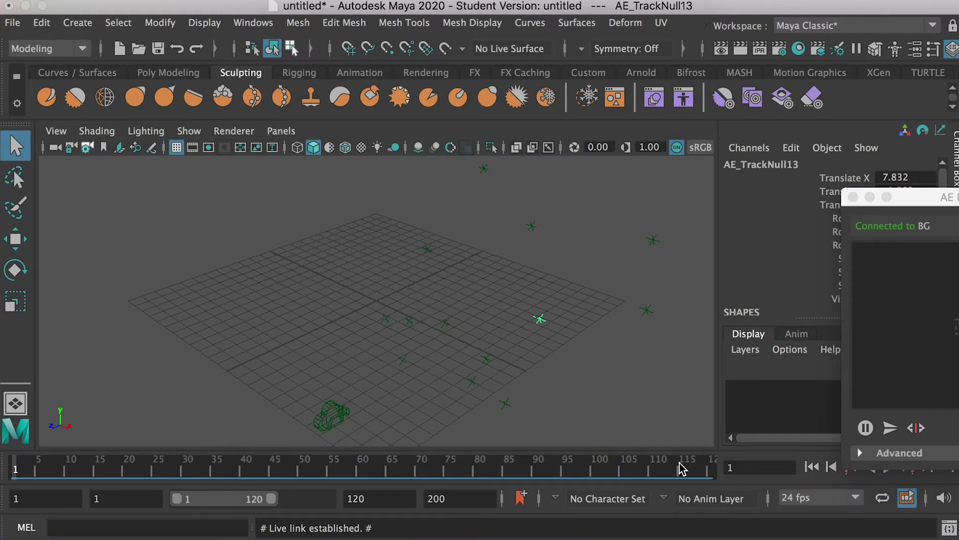
{"action": "mouse_move", "coordinate": [946, 200]}
{"action": "left_mouse_down"}
{"action": "mouse_move", "coordinate": [958, 189]}
{"action": "mouse_move", "coordinate": [958, 197]}
{"action": "left_mouse_up"}
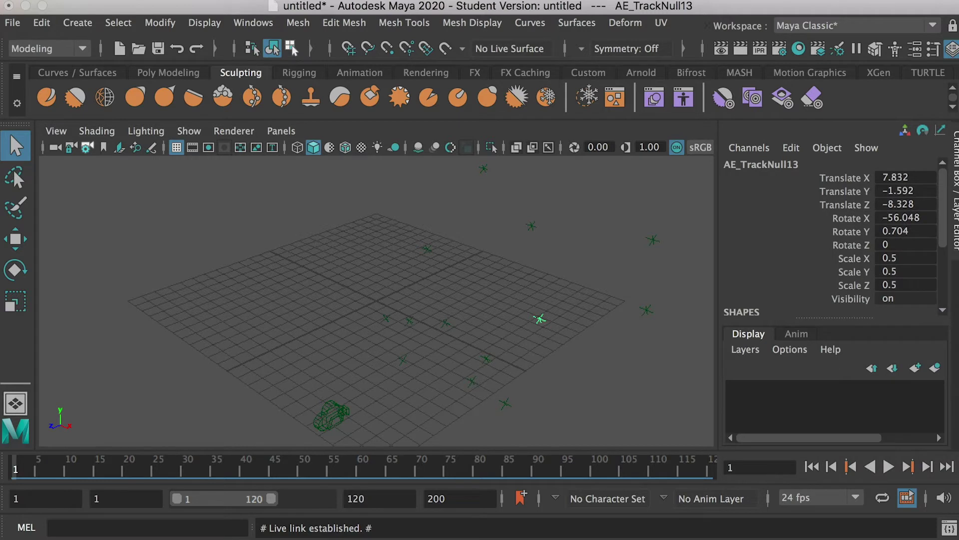
{"action": "mouse_move", "coordinate": [20, 467]}
{"action": "left_mouse_down"}
{"action": "mouse_move", "coordinate": [706, 468]}
{"action": "mouse_move", "coordinate": [387, 467]}
{"action": "left_mouse_up"}
{"action": "mouse_move", "coordinate": [329, 485]}
{"action": "left_mouse_down"}
{"action": "mouse_move", "coordinate": [2, 485]}
{"action": "mouse_move", "coordinate": [656, 478]}
{"action": "mouse_move", "coordinate": [13, 477]}
{"action": "left_mouse_up"}
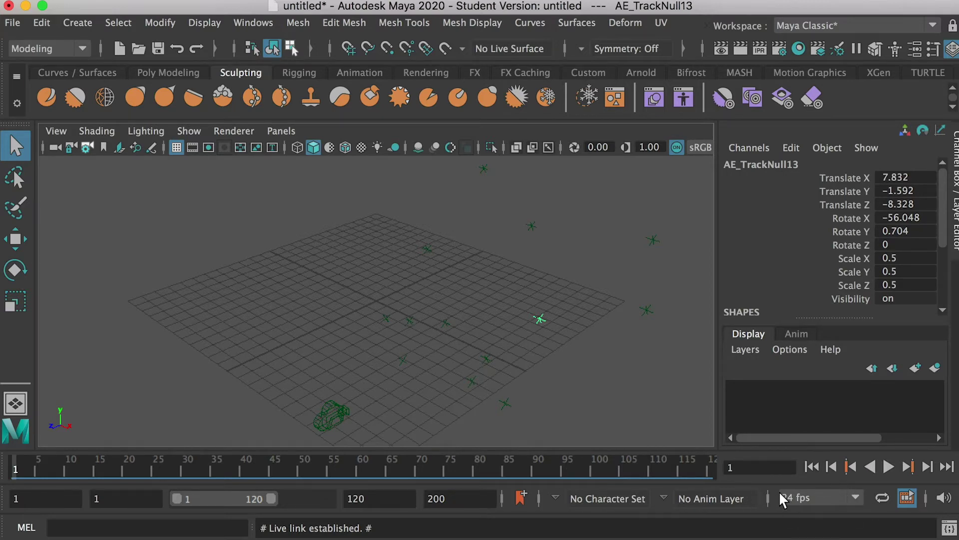
Check the BG composition's frame rate in the After Effects project and change the Maya scene's playback frame rate to match
{"action": "key", "text": "super+Tab"}
{"action": "left_click", "coordinate": [170, 352]}
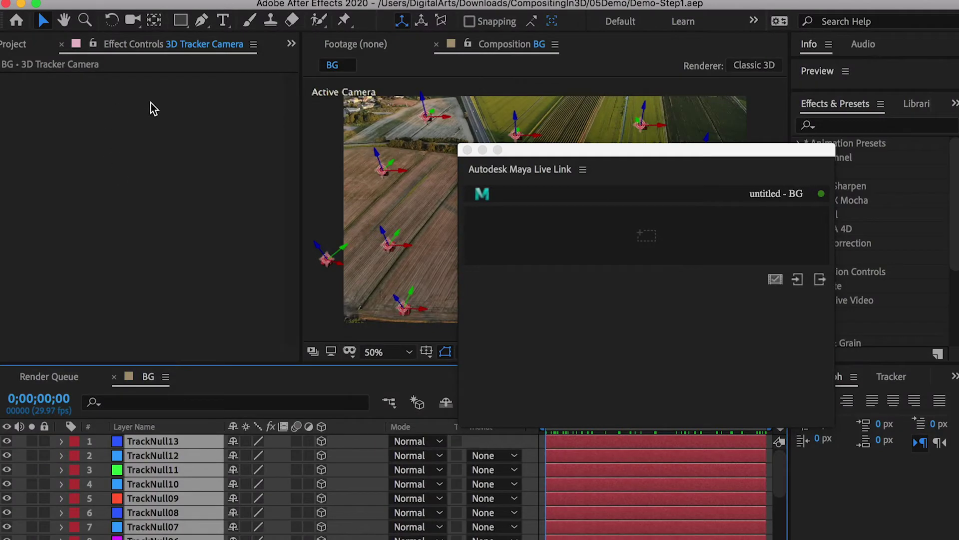
{"action": "left_click", "coordinate": [15, 44]}
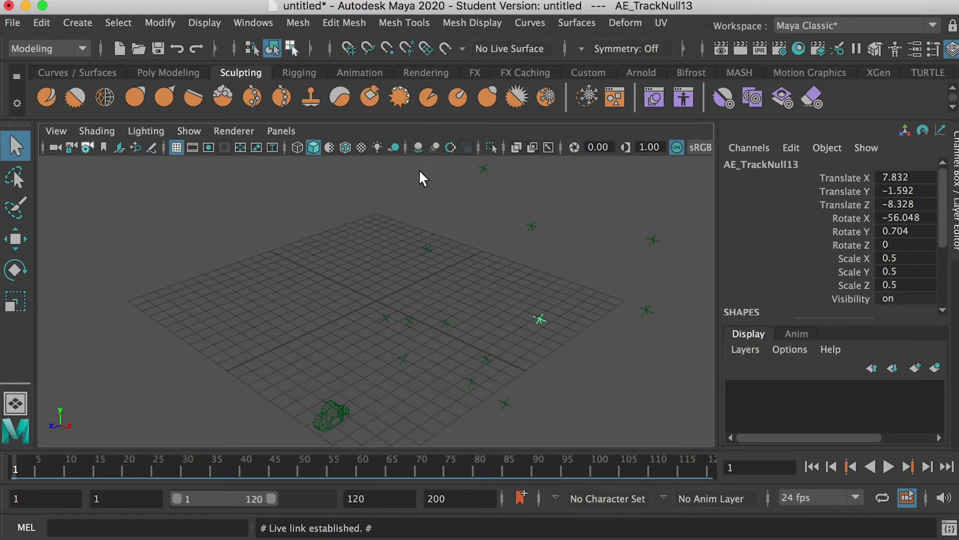
{"action": "left_click", "coordinate": [805, 493]}
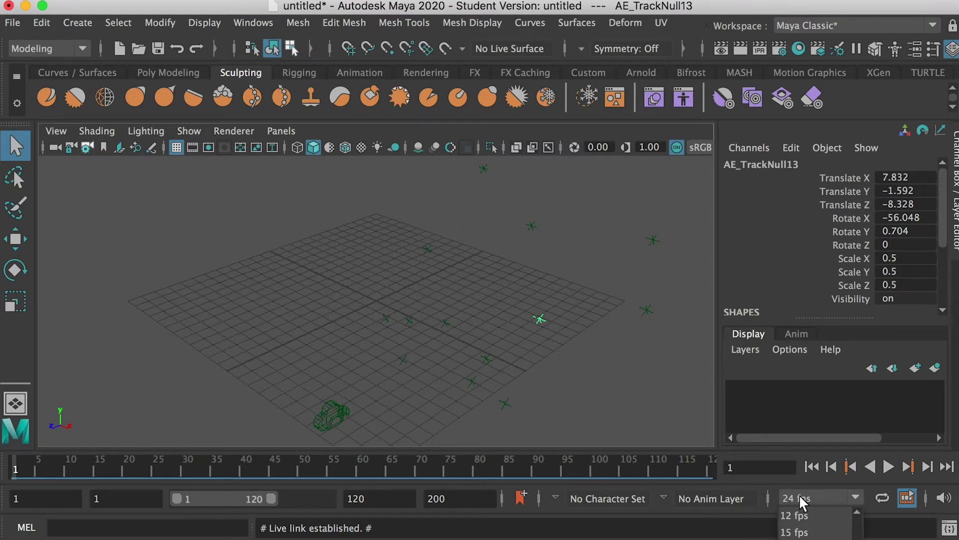
{"action": "left_click", "coordinate": [815, 522]}
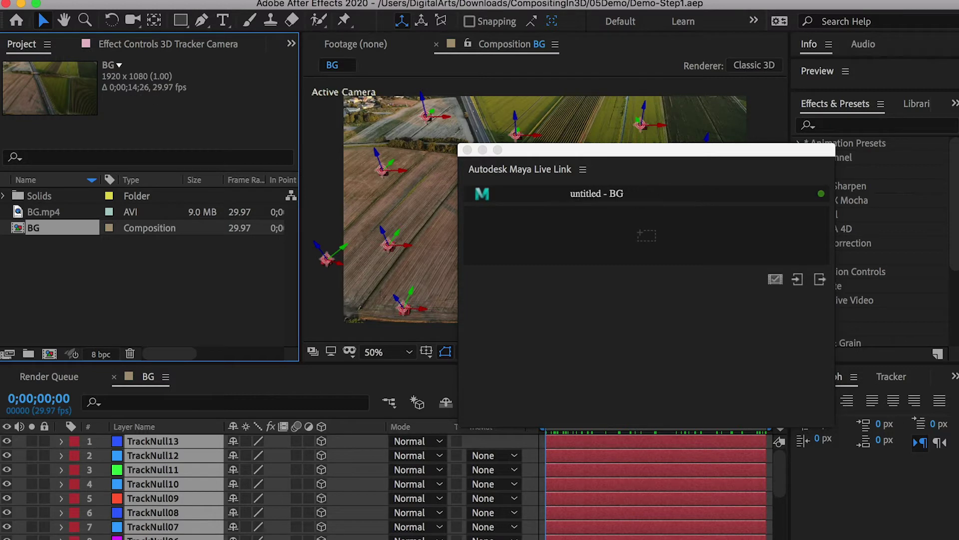
Bring up the Calculator over the After Effects project and multiply 14 seconds by the 29.97 frame rate
{"action": "key", "text": "super+Tab"}
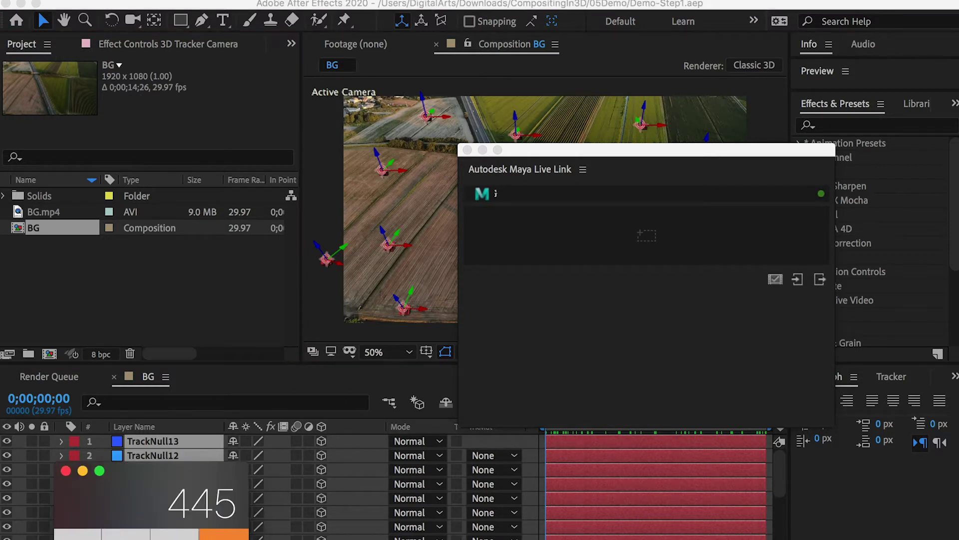
{"action": "left_click_drag", "start_coordinate": [178, 482], "coordinate": [224, 173]}
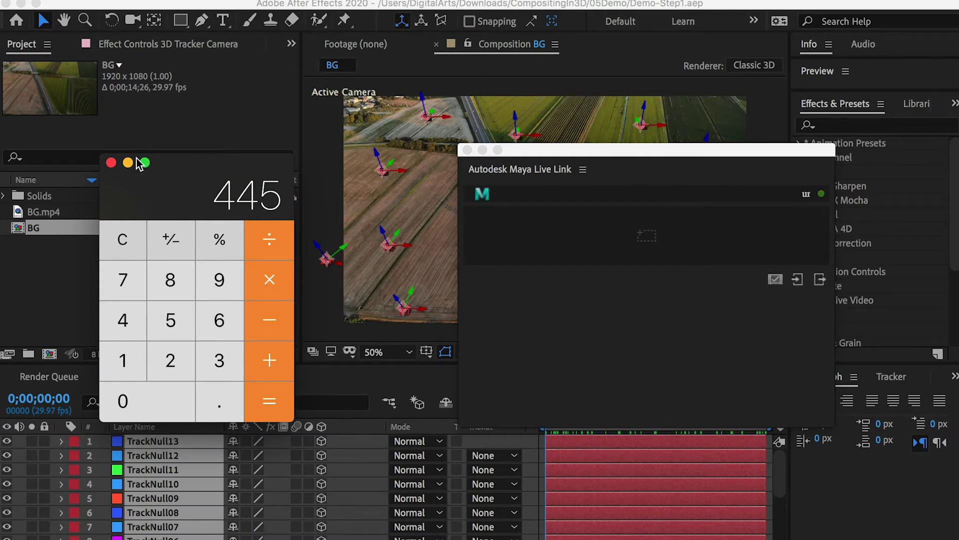
{"action": "left_click", "coordinate": [133, 235]}
{"action": "type", "text": "14"}
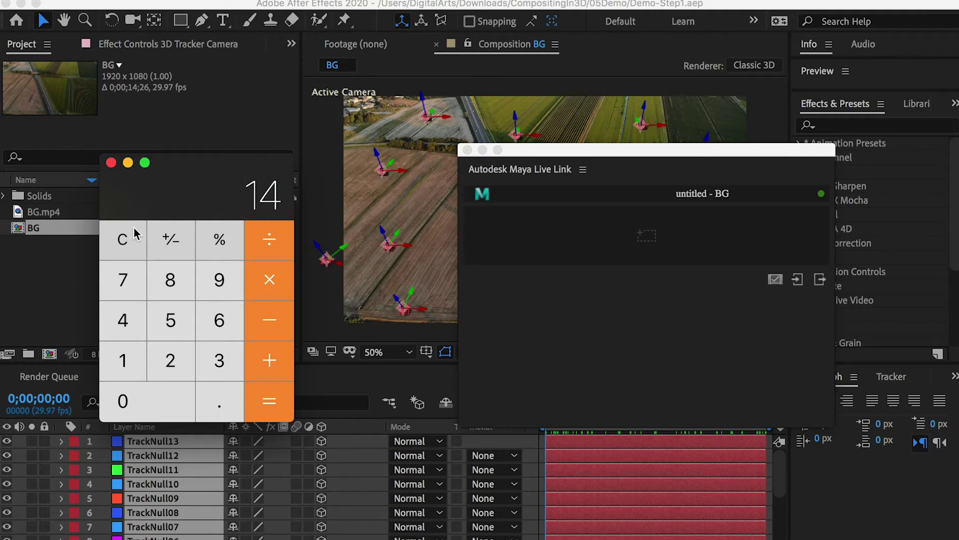
{"action": "left_click", "coordinate": [273, 285]}
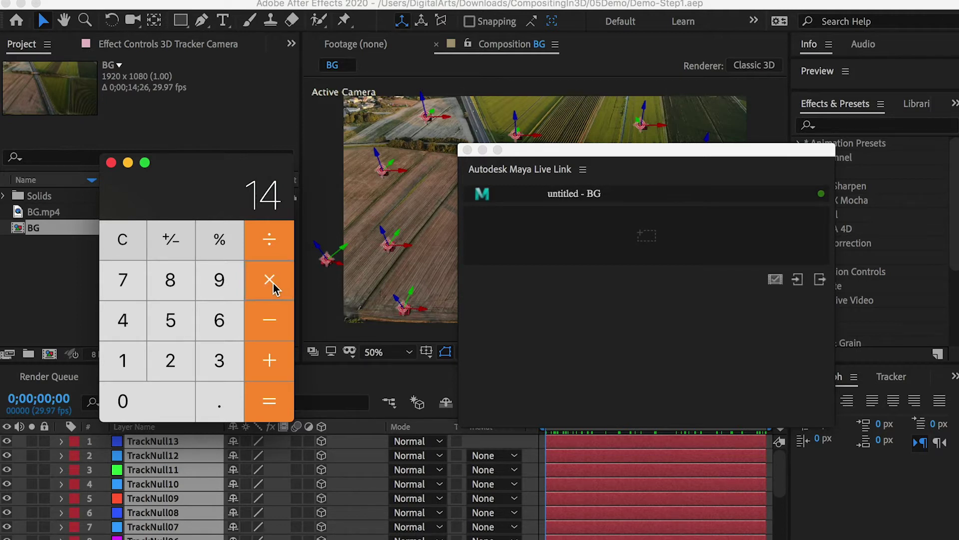
{"action": "type", "text": "29.97"}
{"action": "key", "text": "Return"}
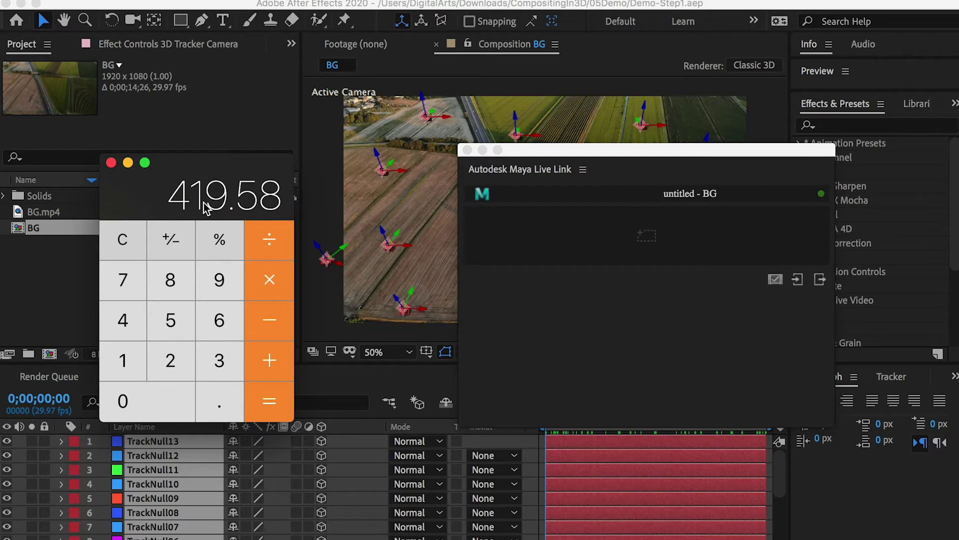
Add the remaining 26 frames to the rounded 420 frames in the Calculator to get the composition's total length
{"action": "left_click", "coordinate": [125, 239]}
{"action": "type", "text": "420"}
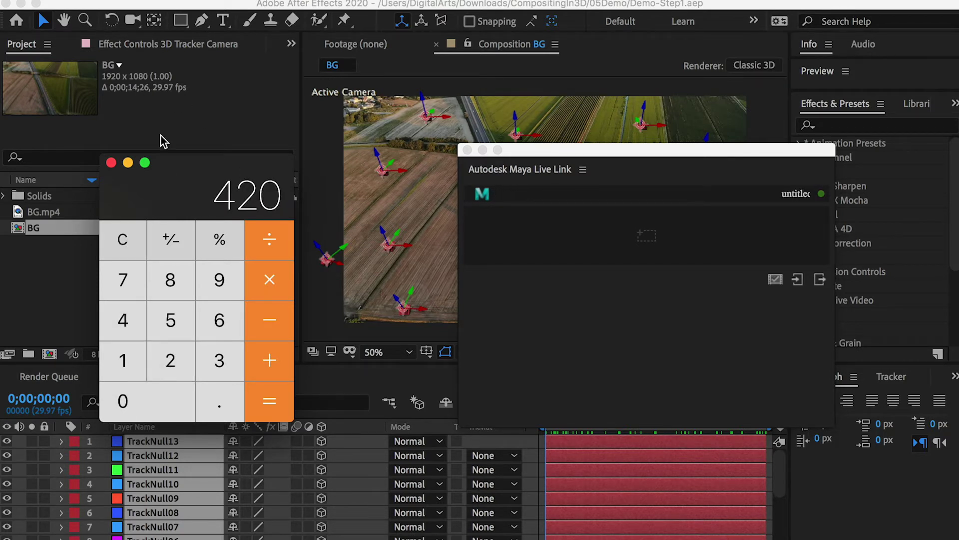
{"action": "left_click", "coordinate": [268, 360]}
{"action": "type", "text": "26"}
{"action": "key", "text": "Return"}
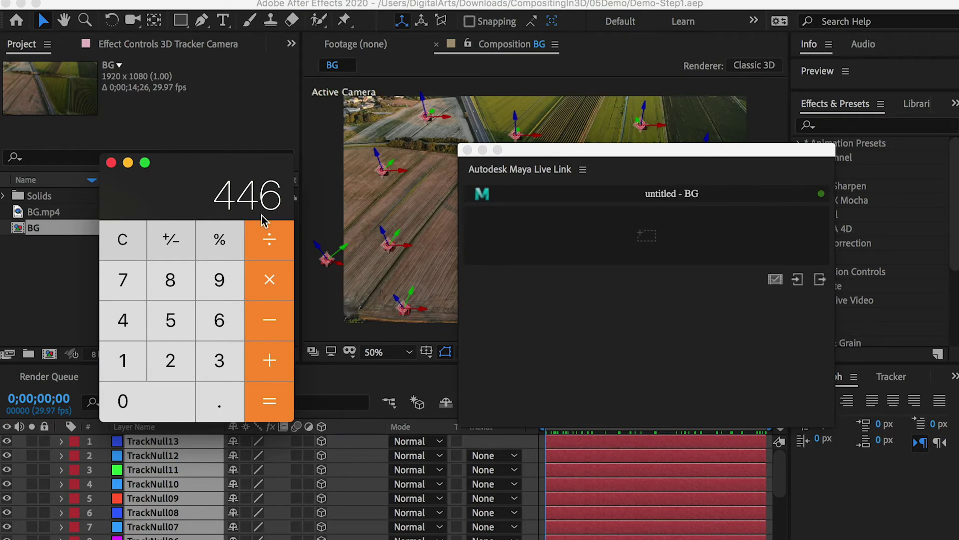
Switch to Maya, set the playback range's end frame to 446 and scrub through the whole range
{"action": "key", "text": "super+Tab"}
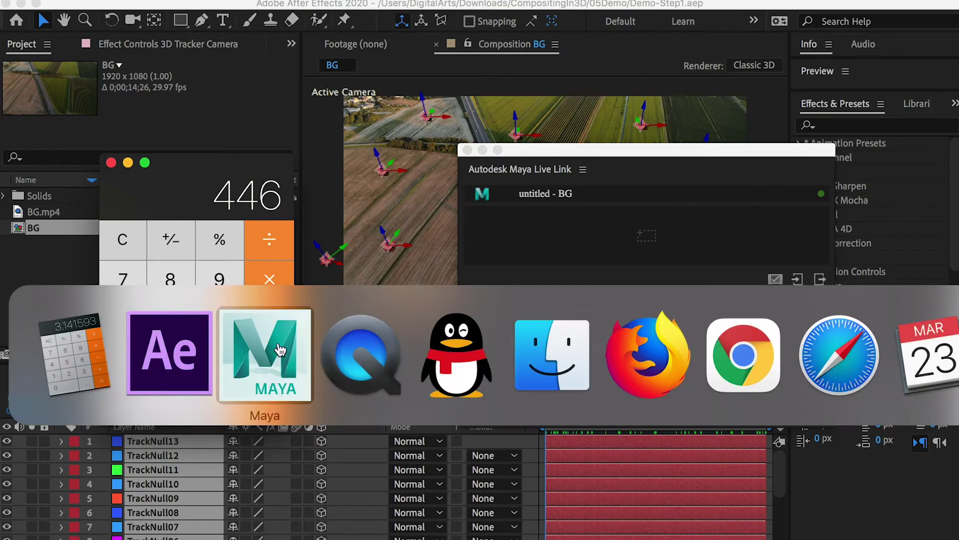
{"action": "left_click", "coordinate": [281, 350]}
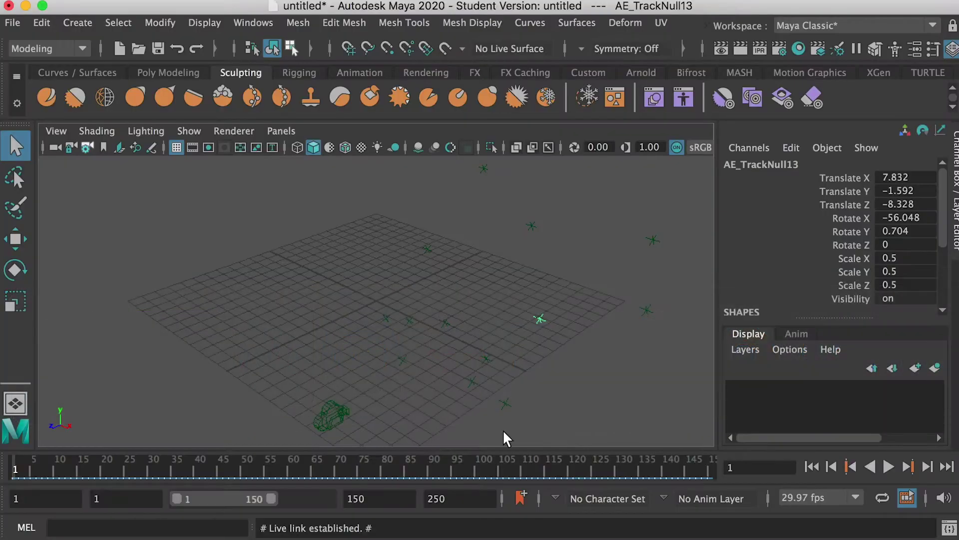
{"action": "left_click", "coordinate": [385, 494]}
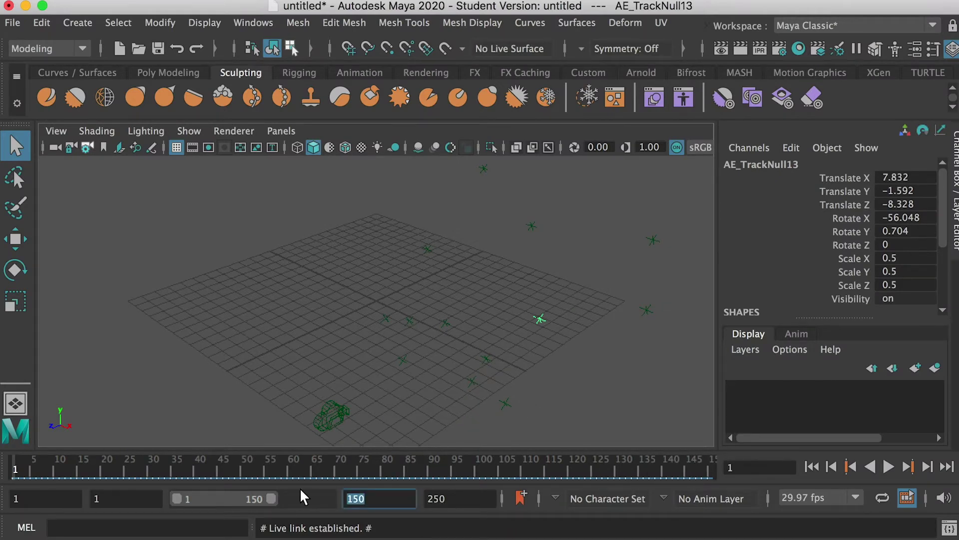
{"action": "type", "text": "446"}
{"action": "key", "text": "Return"}
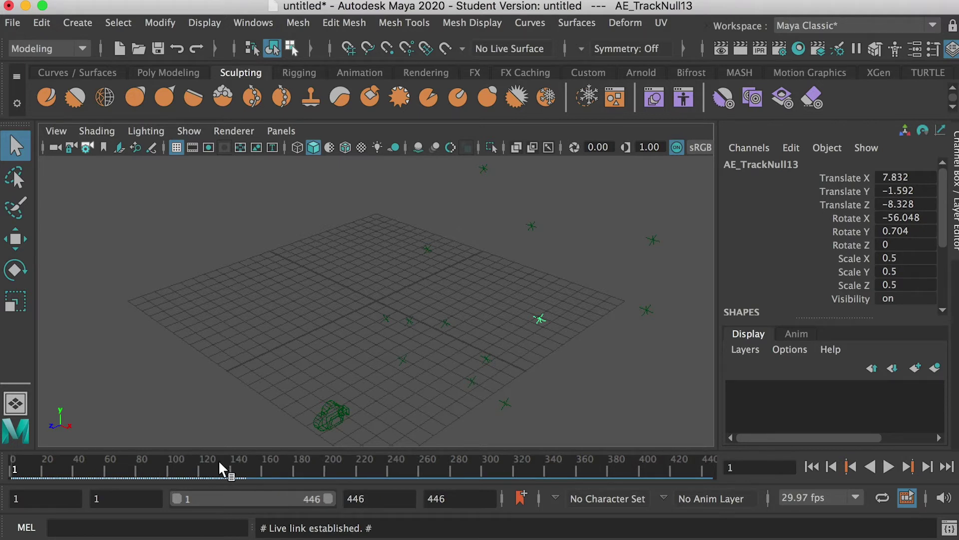
{"action": "mouse_move", "coordinate": [19, 465]}
{"action": "left_mouse_down"}
{"action": "mouse_move", "coordinate": [715, 471]}
{"action": "mouse_move", "coordinate": [709, 477]}
{"action": "left_mouse_up"}
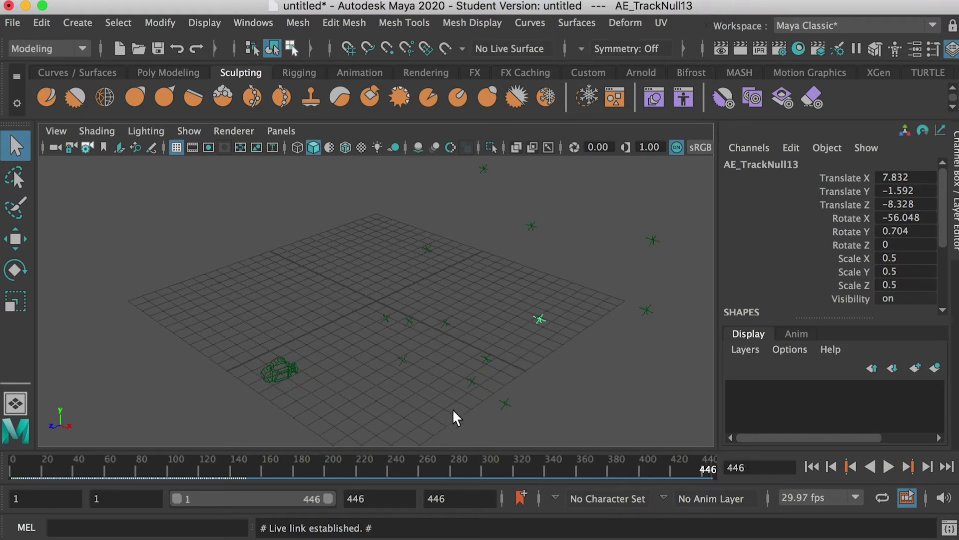
Extend the playback range's end to frame 450 and scrub the last frames of the camera motion
{"action": "left_click_drag", "start_coordinate": [370, 498], "coordinate": [358, 501]}
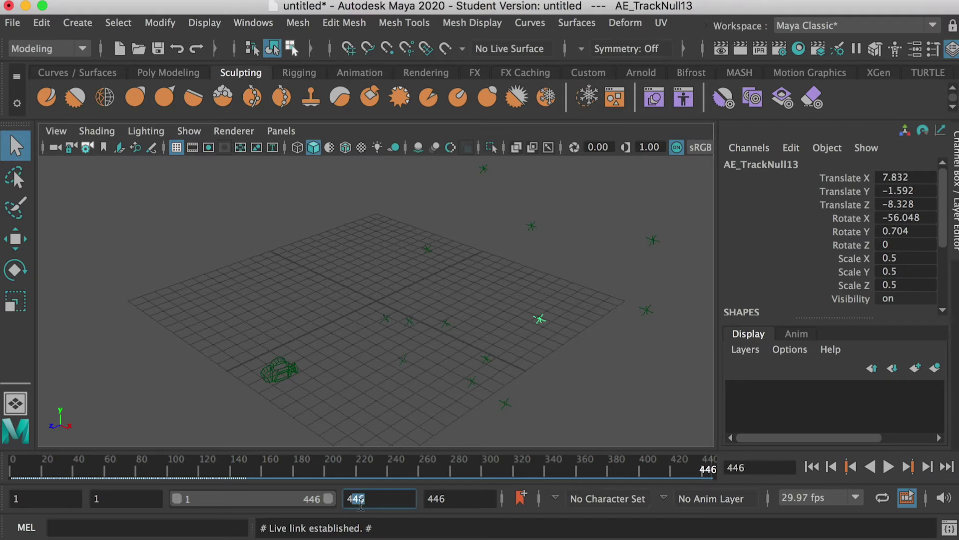
{"action": "type", "text": "0"}
{"action": "key", "text": "Return"}
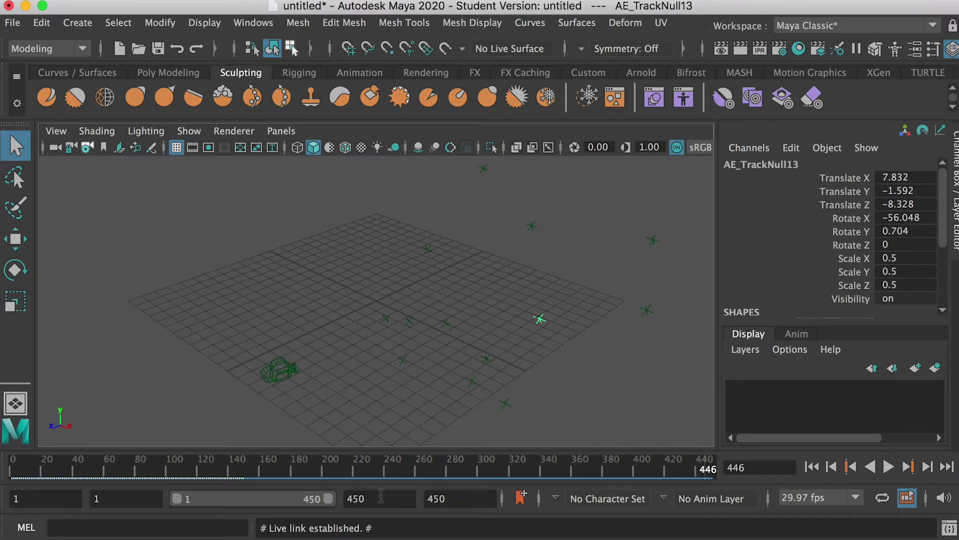
{"action": "left_click_drag", "start_coordinate": [707, 467], "coordinate": [707, 466]}
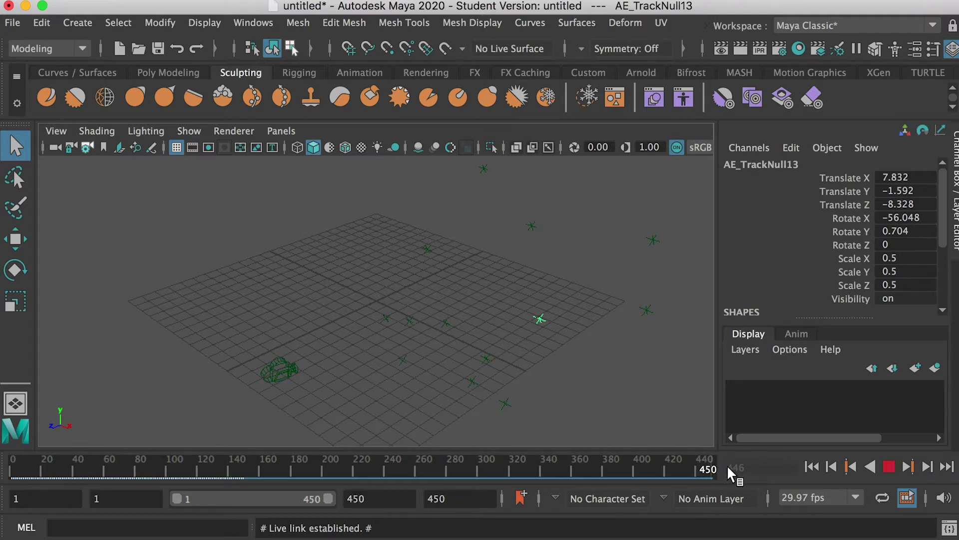
{"action": "mouse_move", "coordinate": [710, 469]}
{"action": "left_mouse_down"}
{"action": "mouse_move", "coordinate": [698, 467]}
{"action": "mouse_move", "coordinate": [750, 467]}
{"action": "mouse_move", "coordinate": [58, 467]}
{"action": "mouse_move", "coordinate": [701, 485]}
{"action": "left_mouse_up"}
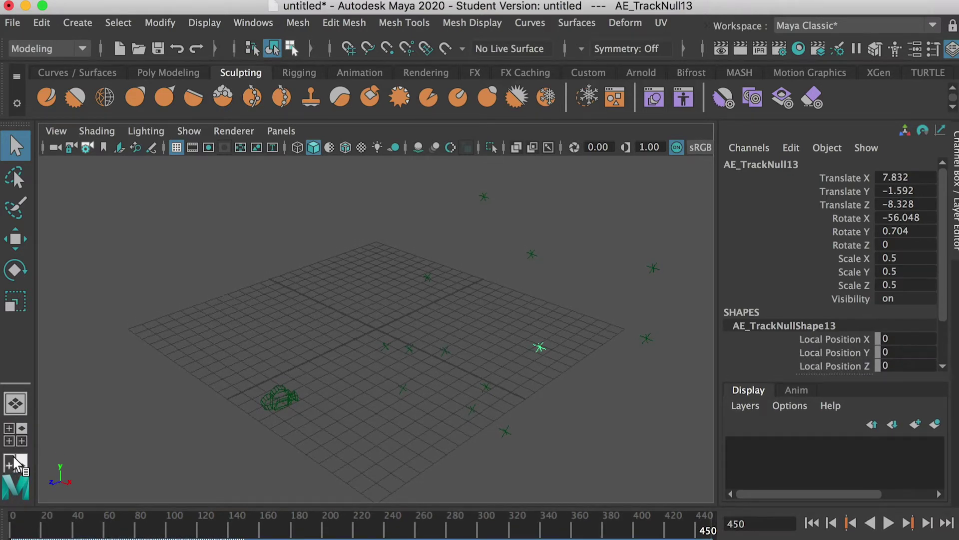
Split the workspace into two side-by-side views, look through AE_3D_Tracker_Camera in the first one and deselect everything
{"action": "left_click", "coordinate": [11, 465]}
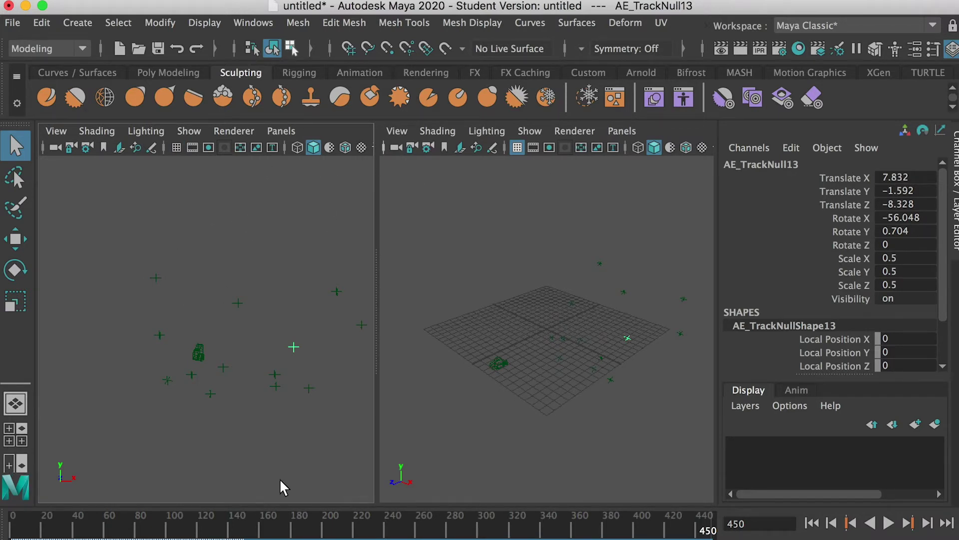
{"action": "left_click_drag", "start_coordinate": [480, 539], "coordinate": [480, 539]}
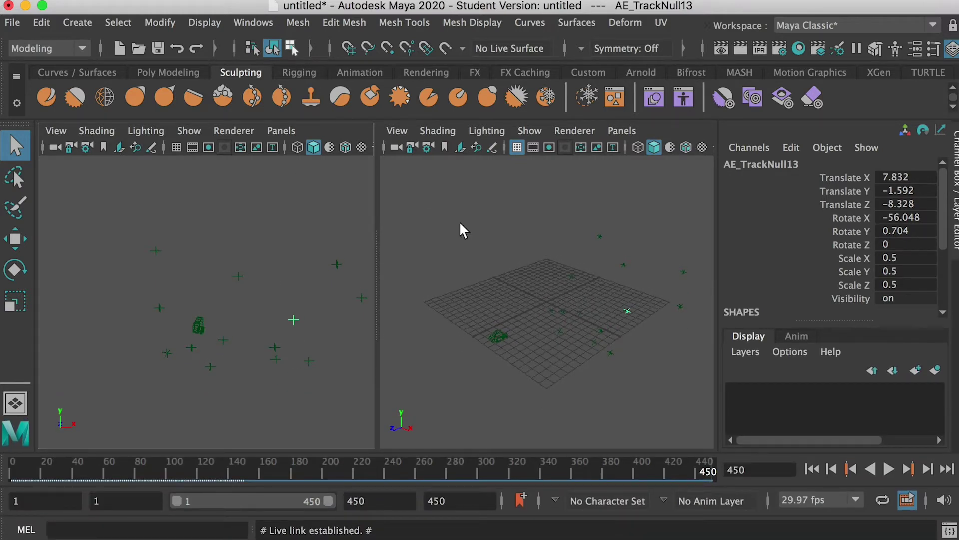
{"action": "left_click", "coordinate": [280, 131]}
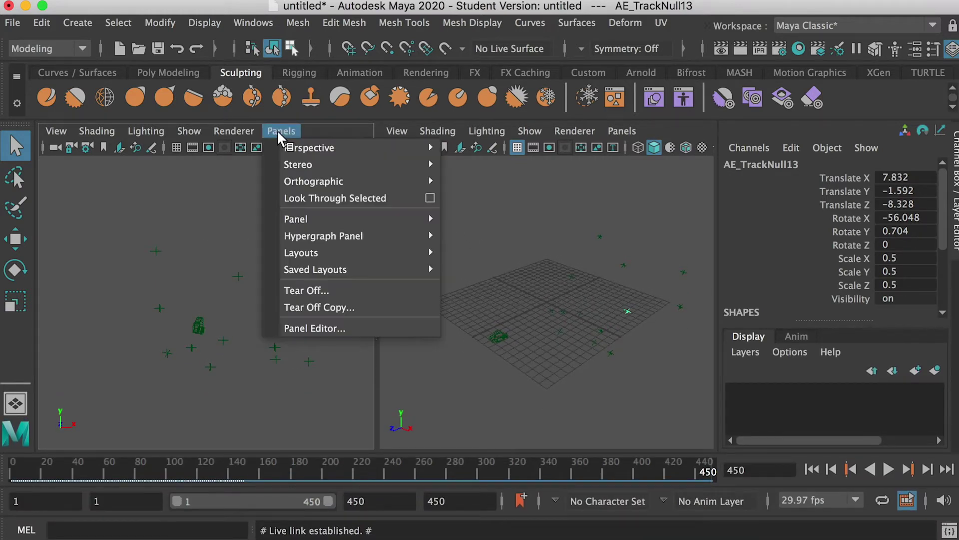
{"action": "mouse_move", "coordinate": [296, 155]}
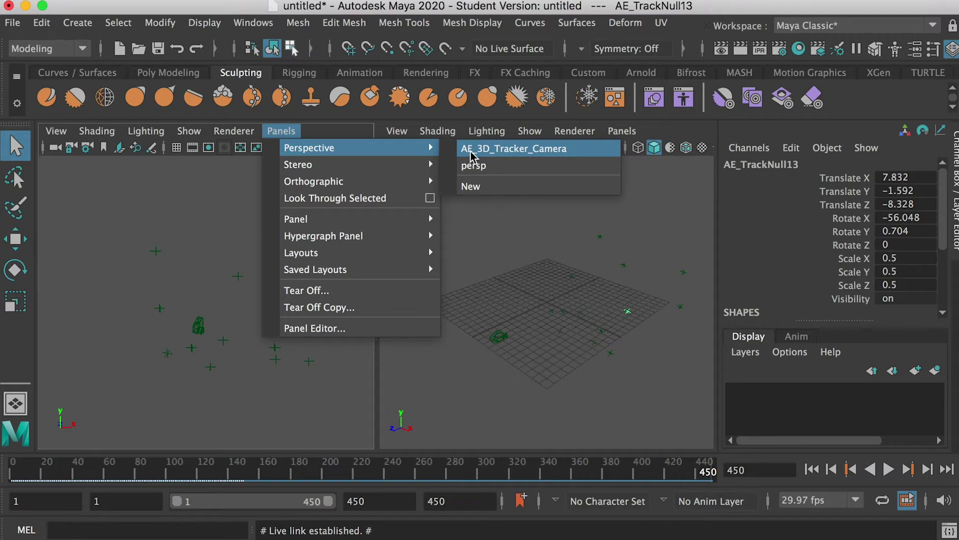
{"action": "left_click", "coordinate": [527, 156]}
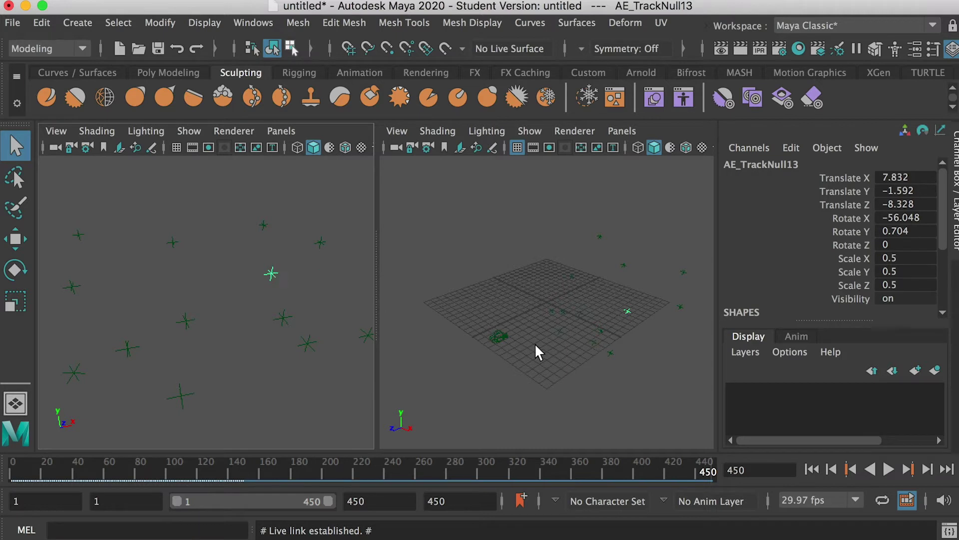
{"action": "left_click", "coordinate": [250, 185]}
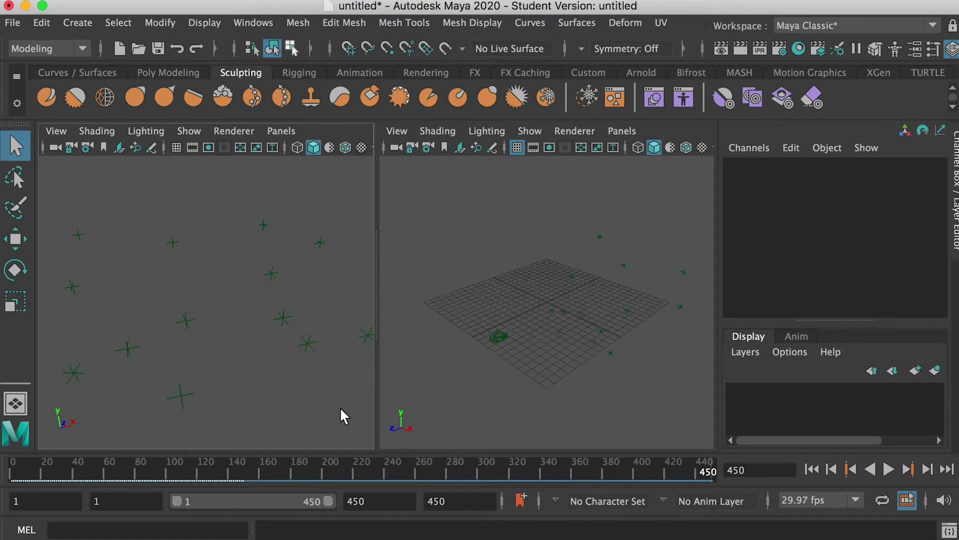
Play the animation to review the motion of the track nulls through the tracker camera
{"action": "left_click", "coordinate": [888, 469]}
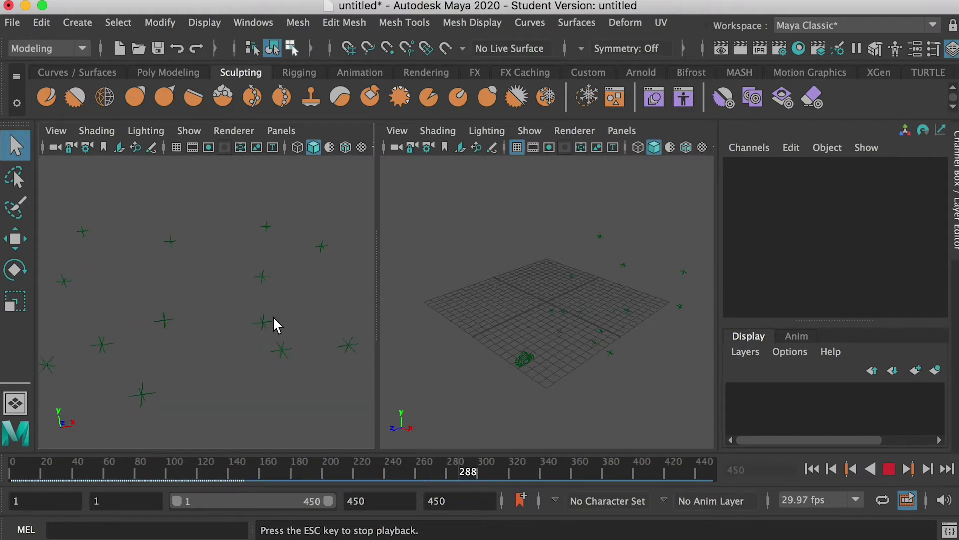
{"action": "left_click", "coordinate": [889, 468]}
{"action": "key", "text": "alt+v"}
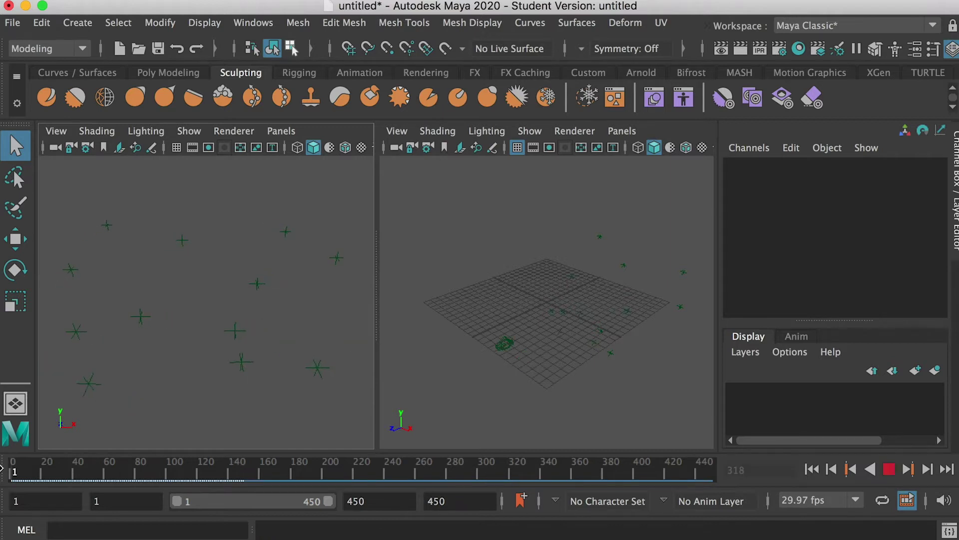
Switch to After Effects, move the Maya Live Link panel off the BG composition and examine the track nulls' placement at the first frame
{"action": "key", "text": "super+Tab"}
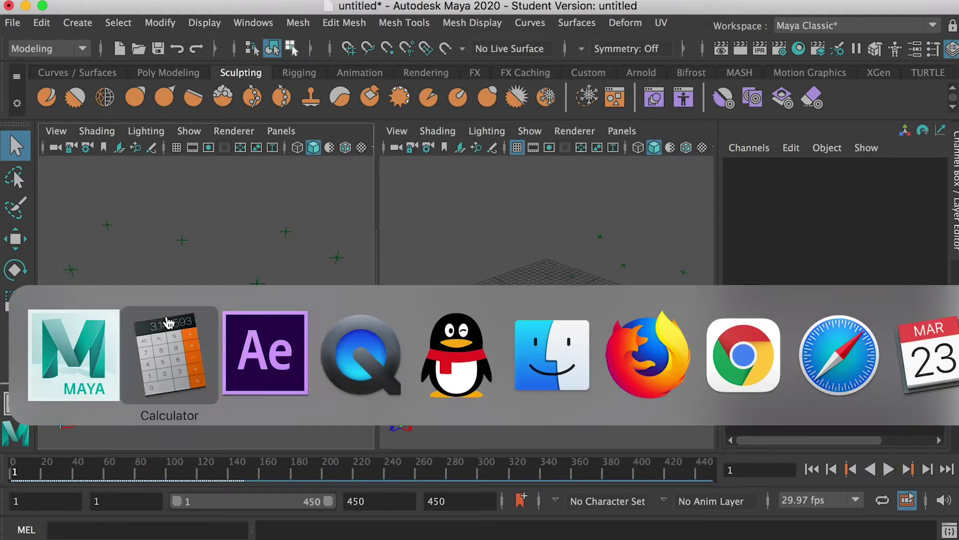
{"action": "left_click_drag", "start_coordinate": [526, 154], "coordinate": [958, 203]}
{"action": "mouse_move", "coordinate": [549, 410]}
{"action": "left_mouse_down"}
{"action": "mouse_move", "coordinate": [730, 409]}
{"action": "mouse_move", "coordinate": [540, 410]}
{"action": "left_mouse_up"}
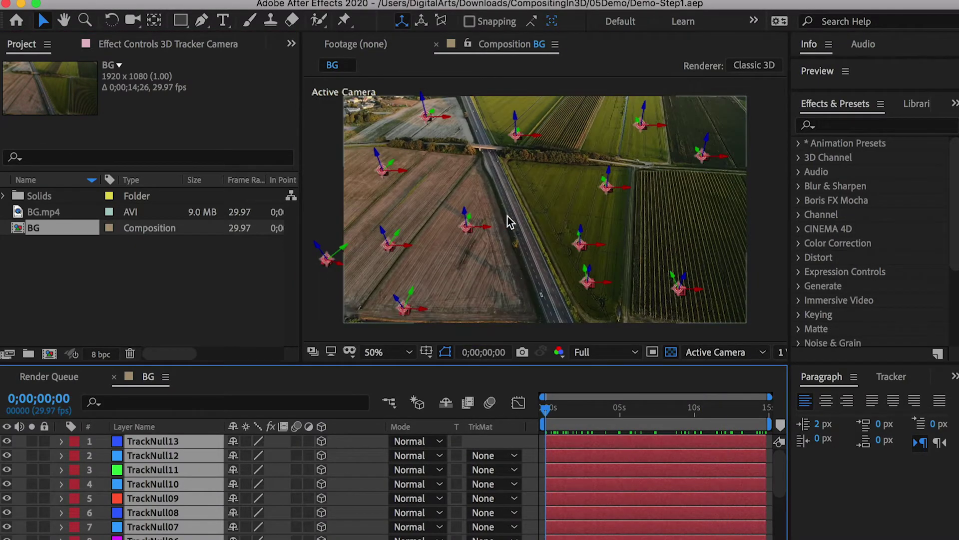
Switch to Maya and maximize and restore the perspective and tracker camera views in turn to inspect each one
{"action": "key", "text": "super+Tab"}
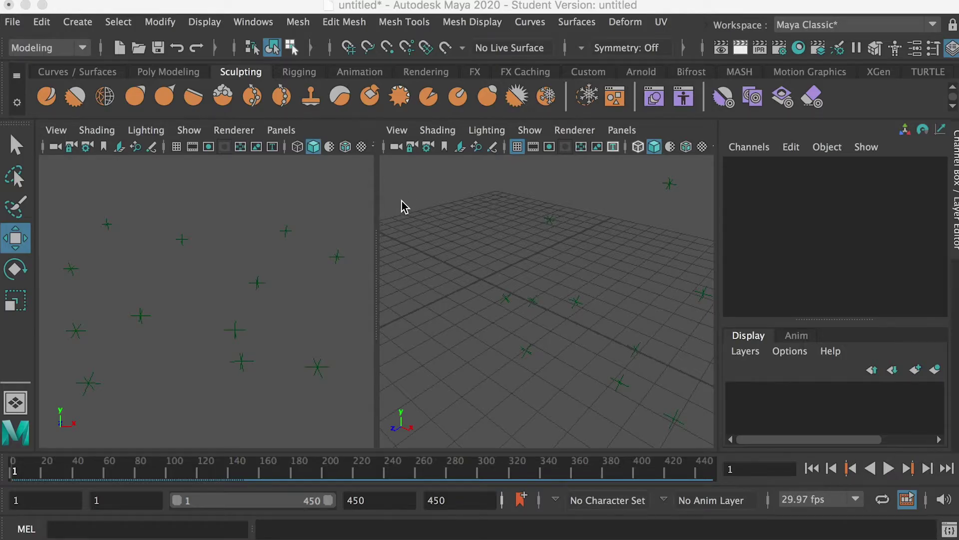
{"action": "left_click", "coordinate": [388, 172]}
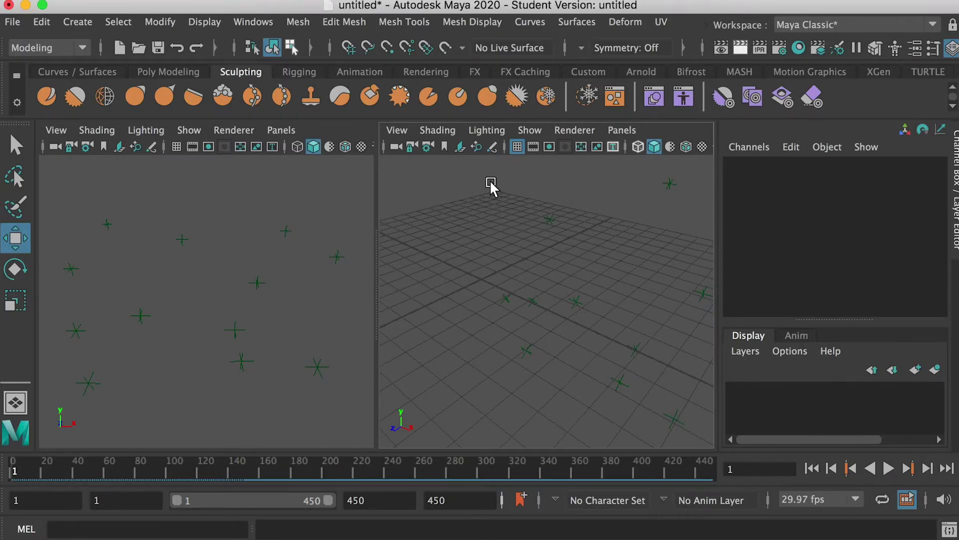
{"action": "key", "text": "space"}
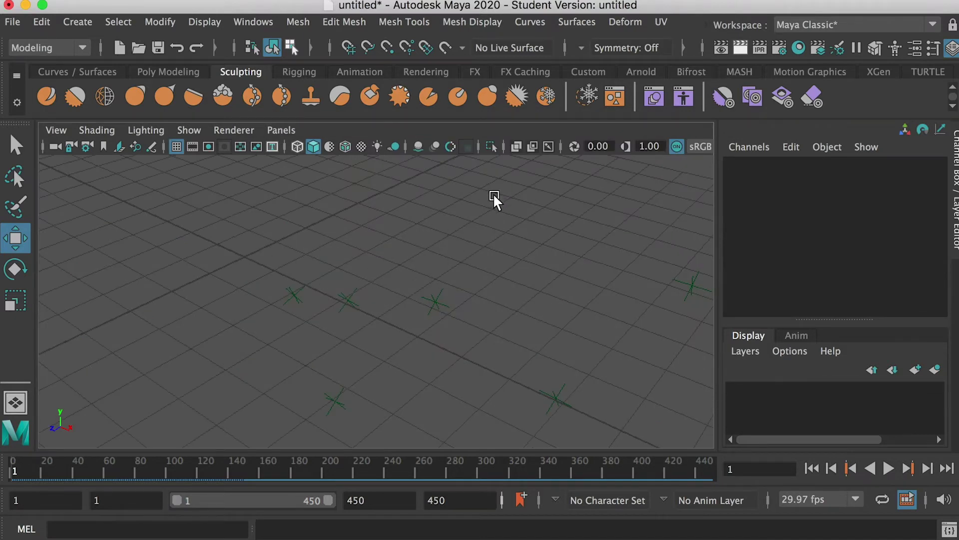
{"action": "key", "text": "space"}
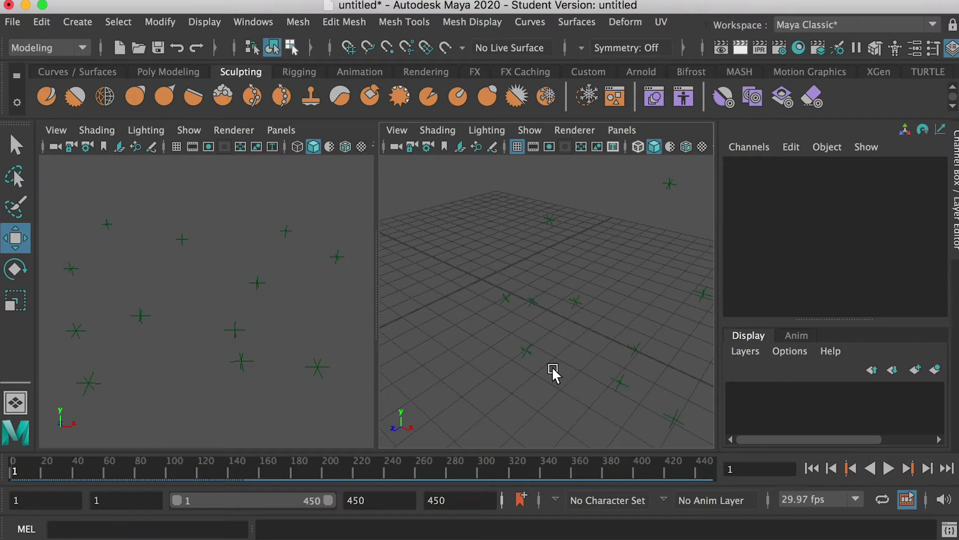
{"action": "left_click", "coordinate": [202, 181]}
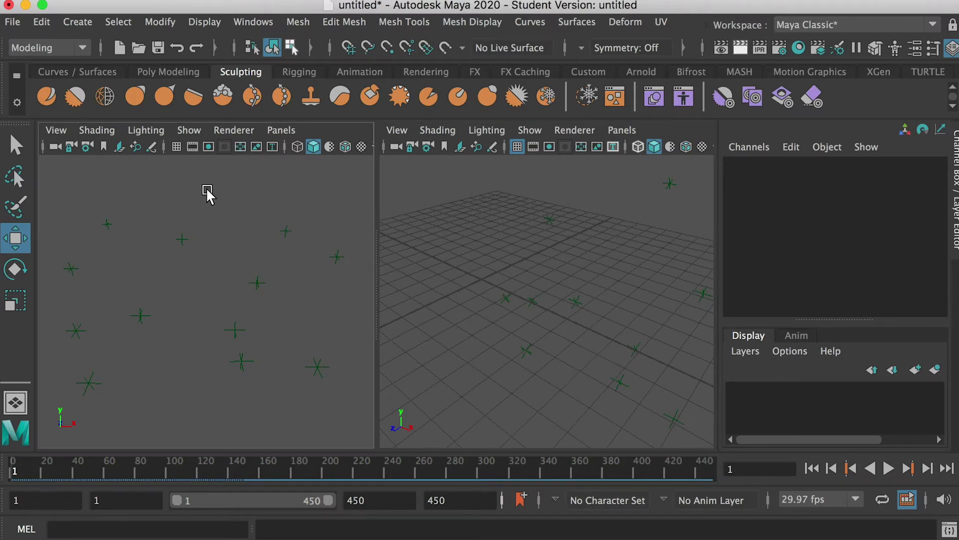
{"action": "key", "text": "space"}
{"action": "key", "text": "space"}
Turn on the Camera Names heads-up display in the views and move the current time to frame 48
{"action": "left_click", "coordinate": [205, 22]}
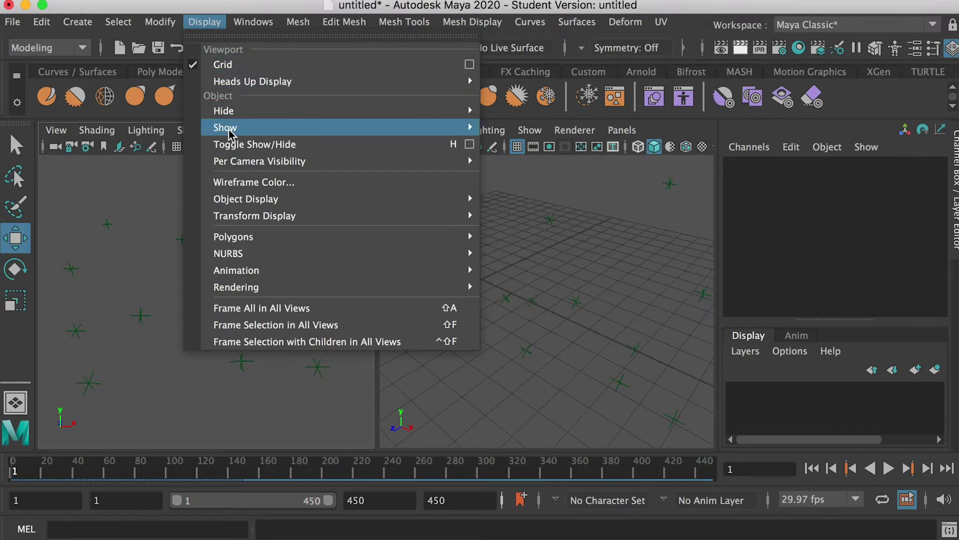
{"action": "mouse_move", "coordinate": [293, 84]}
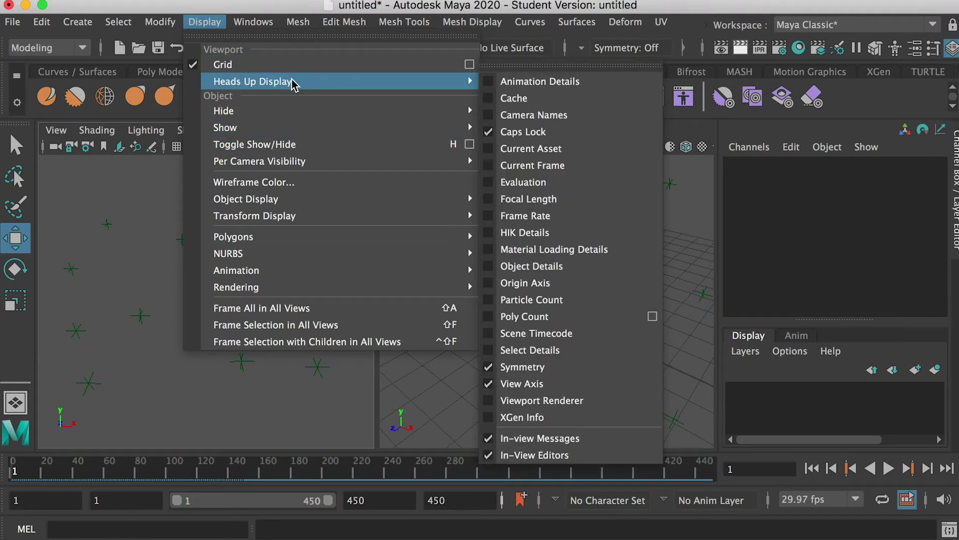
{"action": "left_click", "coordinate": [531, 118]}
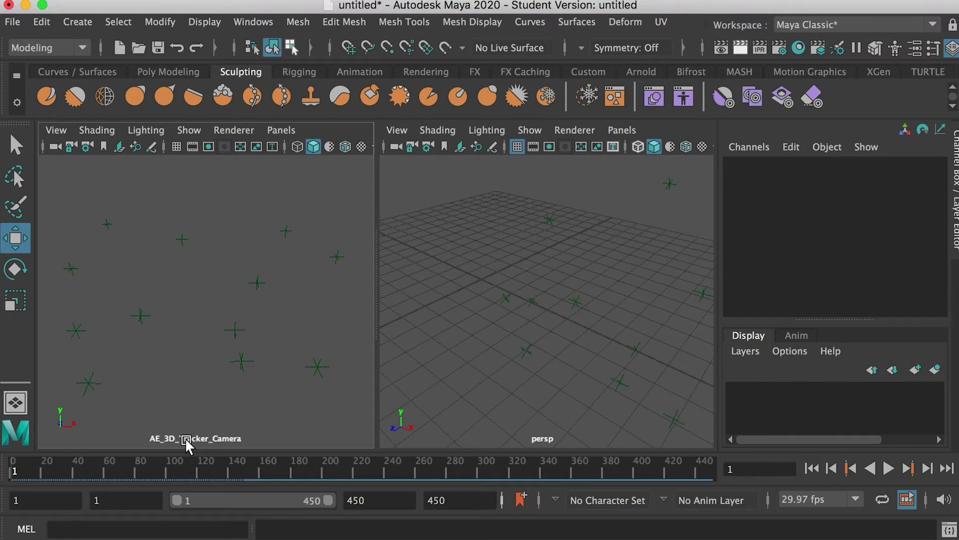
{"action": "left_click", "coordinate": [212, 472]}
{"action": "left_click", "coordinate": [91, 473]}
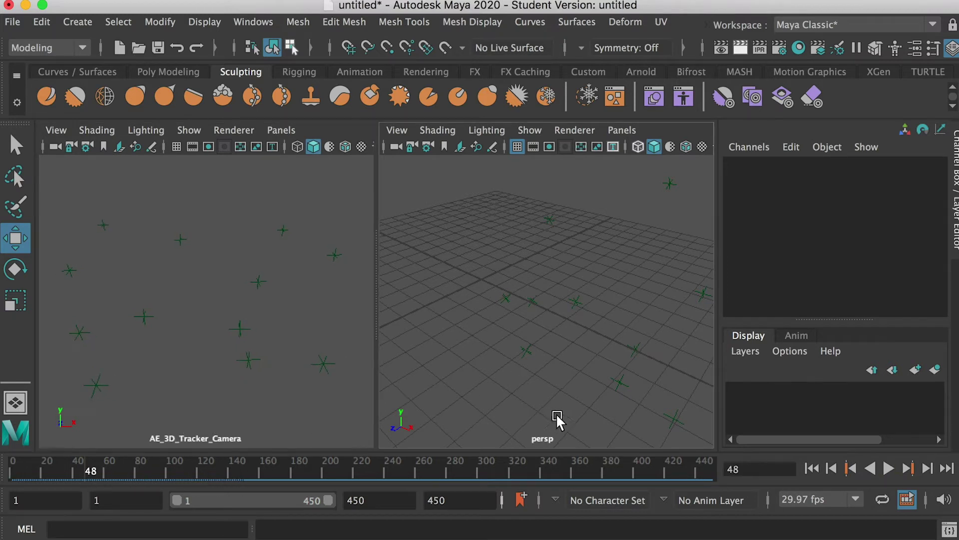
Return the current time to frame 1 and inspect the tracker camera and track nulls from different angles in the perspective view
{"action": "left_click_drag", "start_coordinate": [56, 470], "coordinate": [11, 469]}
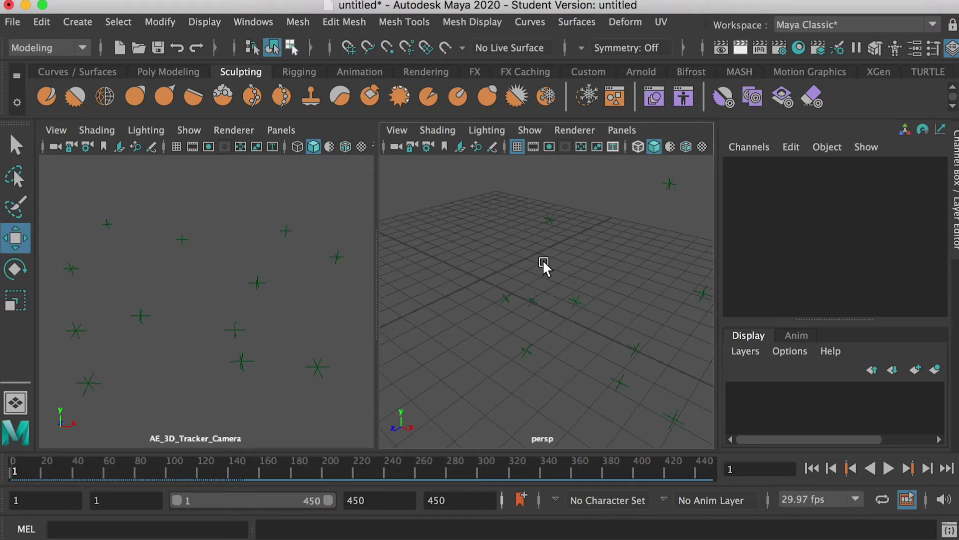
{"action": "left_click_drag", "start_coordinate": [584, 266], "coordinate": [519, 283], "text": "alt"}
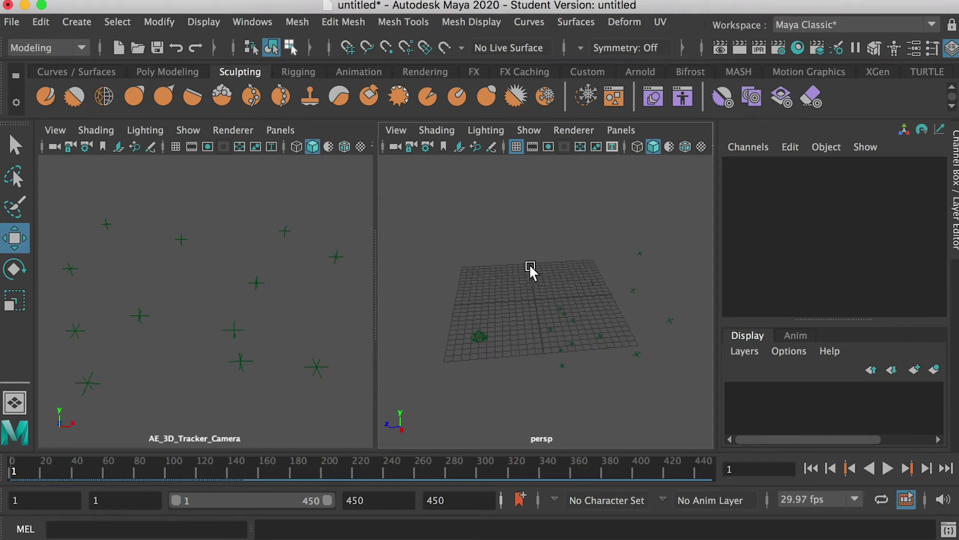
{"action": "right_click_drag", "start_coordinate": [529, 263], "coordinate": [541, 300], "text": "alt"}
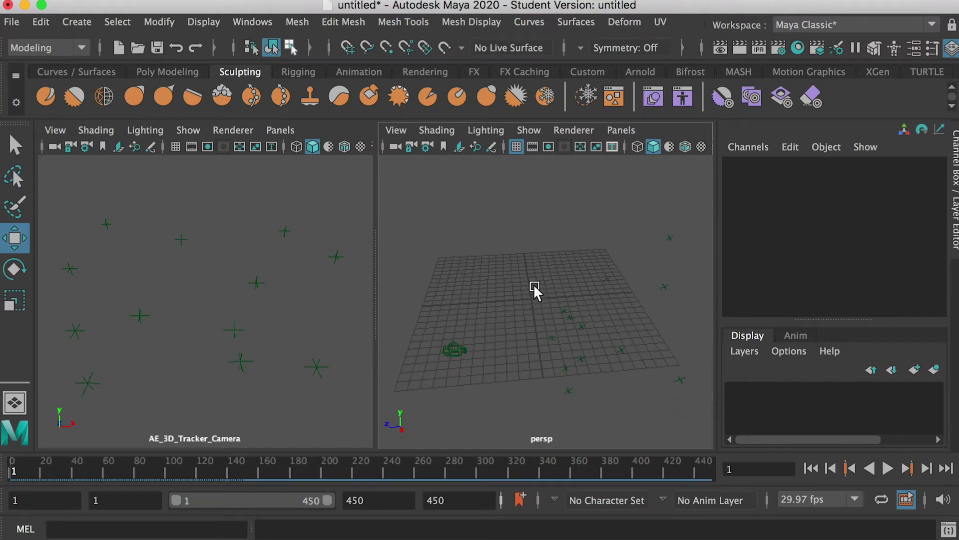
{"action": "left_click_drag", "start_coordinate": [552, 272], "coordinate": [631, 256], "text": "alt"}
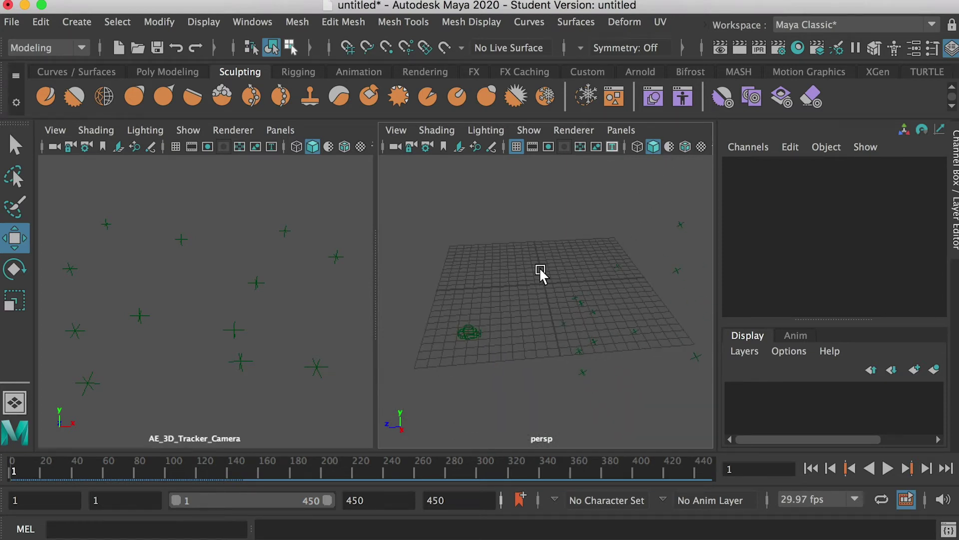
{"action": "left_click_drag", "start_coordinate": [551, 238], "coordinate": [504, 254], "text": "alt"}
Open the Outliner, review the AE_3D_Tracker_Camera entry, select AE_TrackNull01 through AE_TrackNull13, and move the Outliner out of the way
{"action": "left_click", "coordinate": [247, 20]}
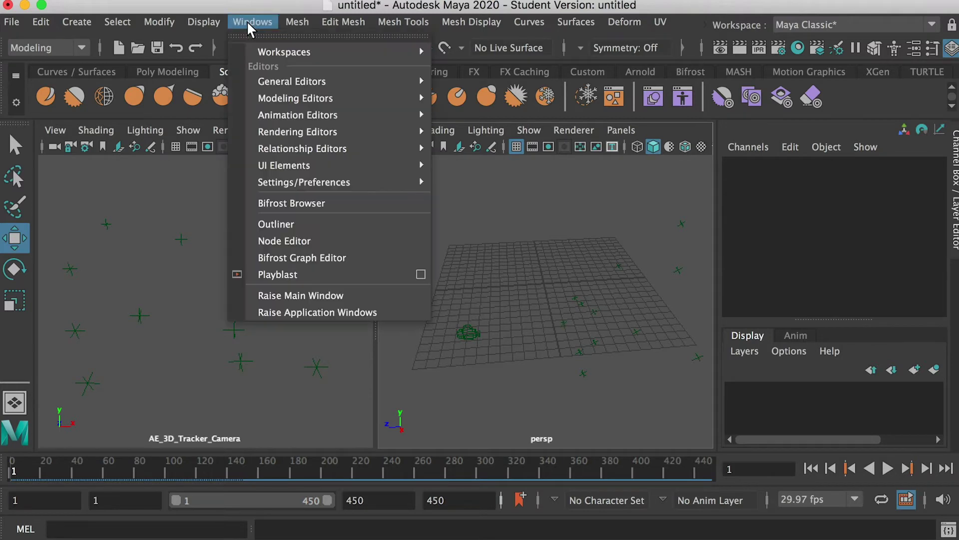
{"action": "left_click", "coordinate": [281, 224]}
{"action": "left_click_drag", "start_coordinate": [805, 125], "coordinate": [704, 148]}
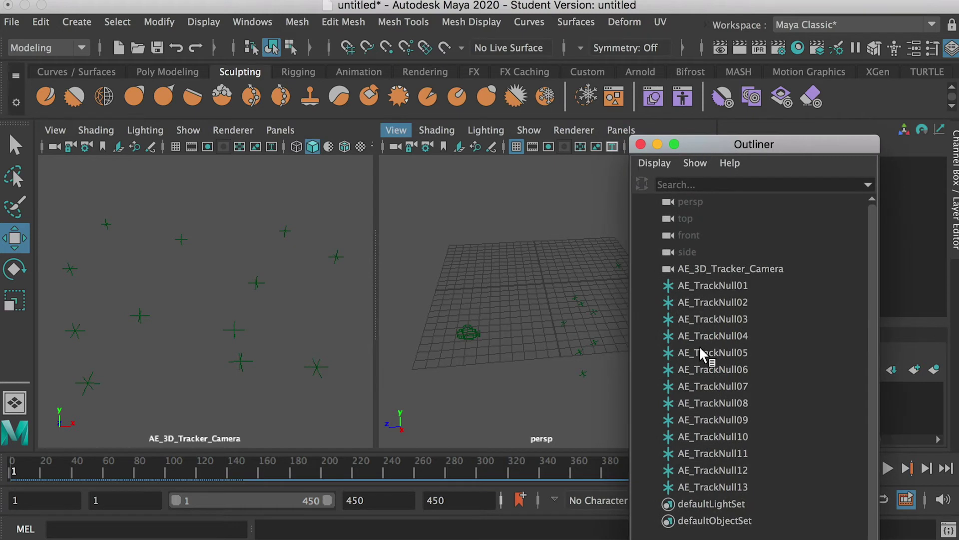
{"action": "left_click", "coordinate": [691, 268]}
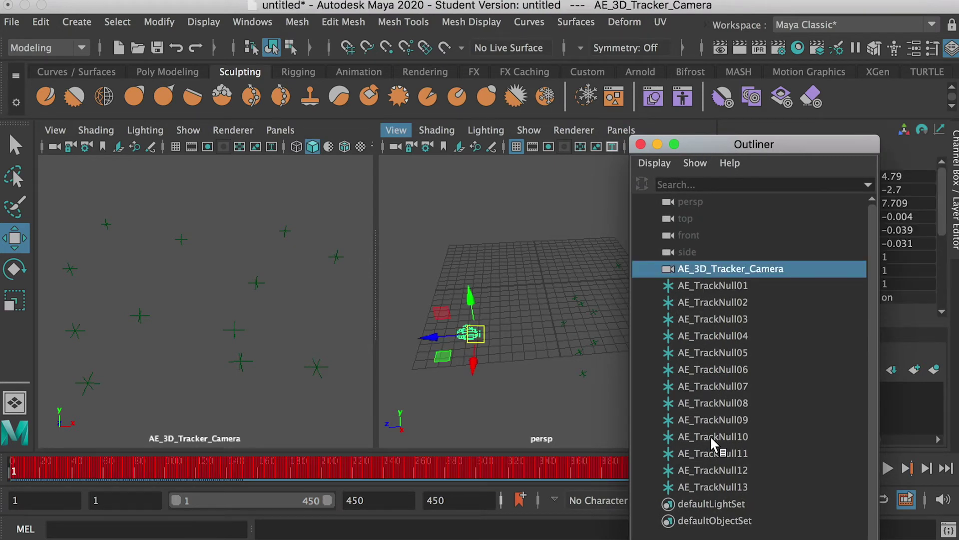
{"action": "left_click", "coordinate": [700, 484], "text": "shift"}
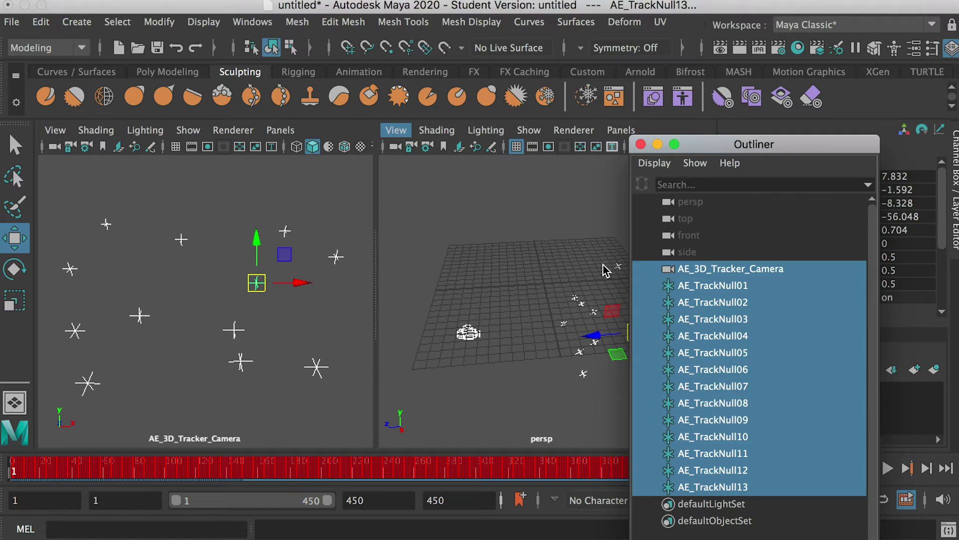
{"action": "left_click", "coordinate": [725, 269]}
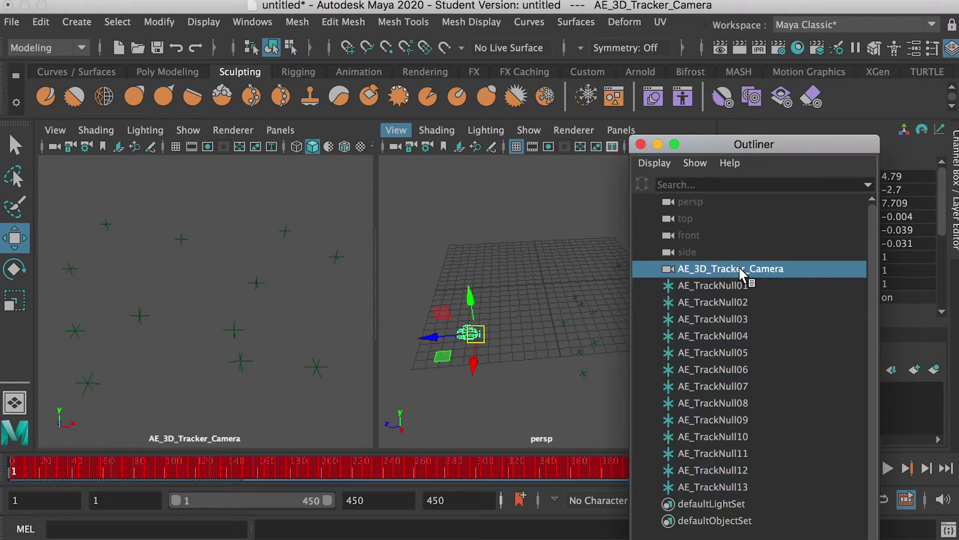
{"action": "left_click", "coordinate": [706, 284]}
{"action": "left_click", "coordinate": [700, 486], "text": "shift"}
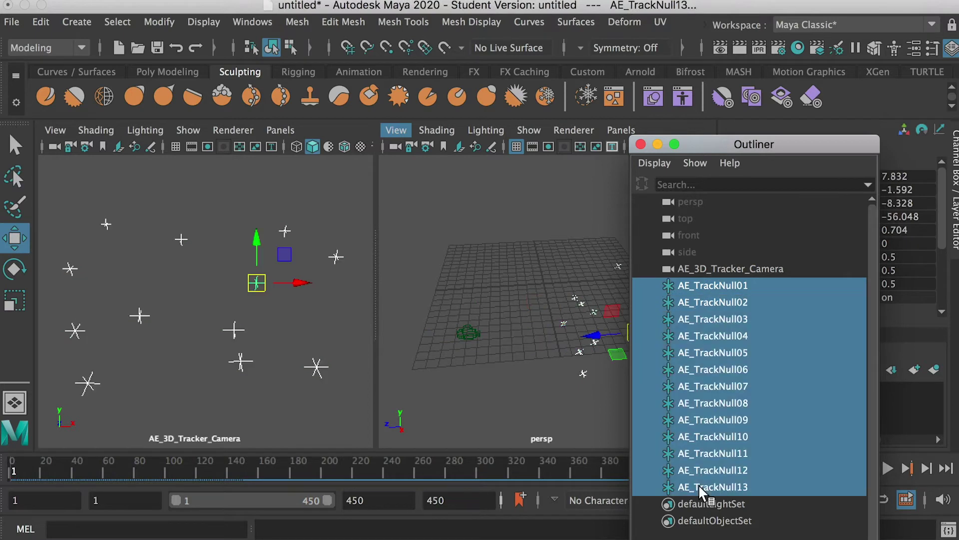
{"action": "left_click_drag", "start_coordinate": [740, 143], "coordinate": [958, 150]}
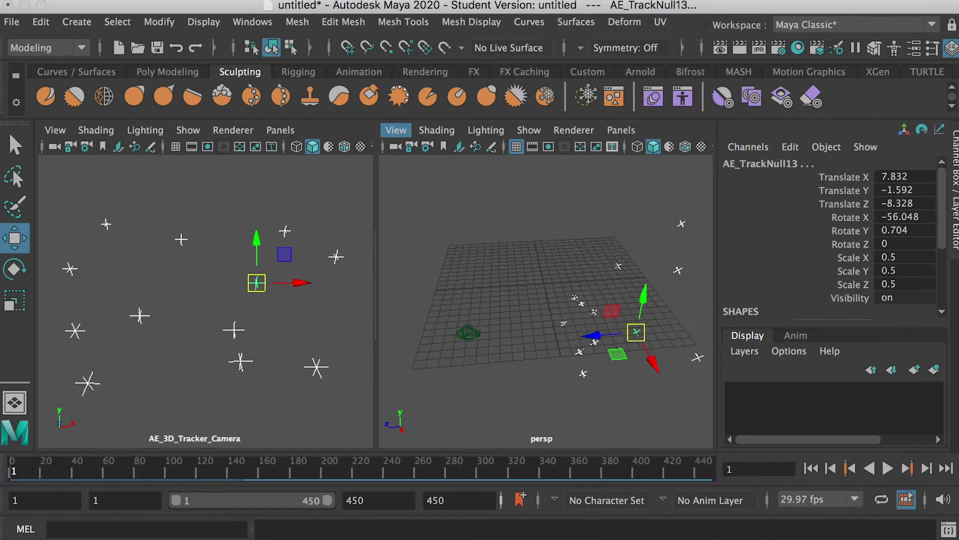
Switch to Finder and import SciFicBuildings2.obj from the 05AssetsForStudent folder into the Maya scene
{"action": "key", "text": "super+Tab"}
{"action": "left_click_drag", "start_coordinate": [881, 174], "coordinate": [807, 161]}
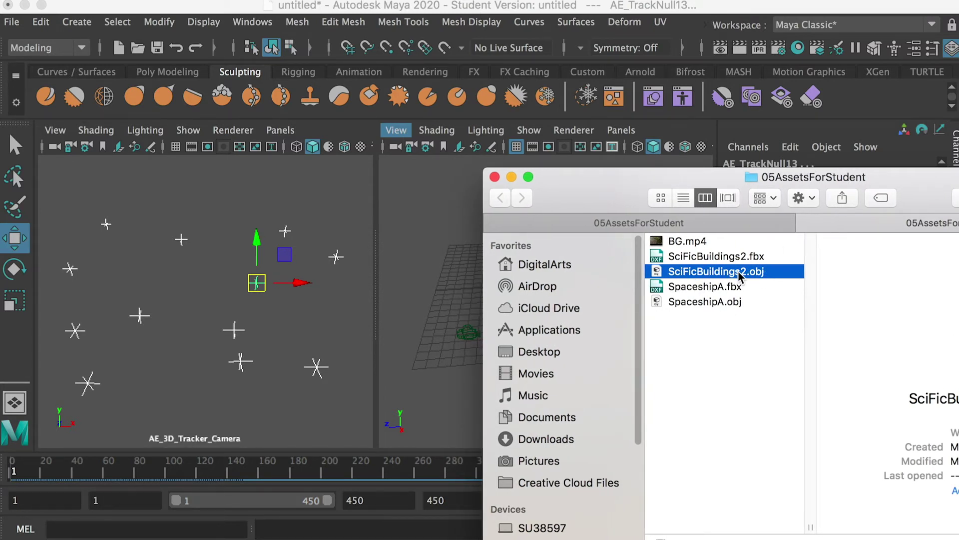
{"action": "left_click_drag", "start_coordinate": [734, 278], "coordinate": [443, 276]}
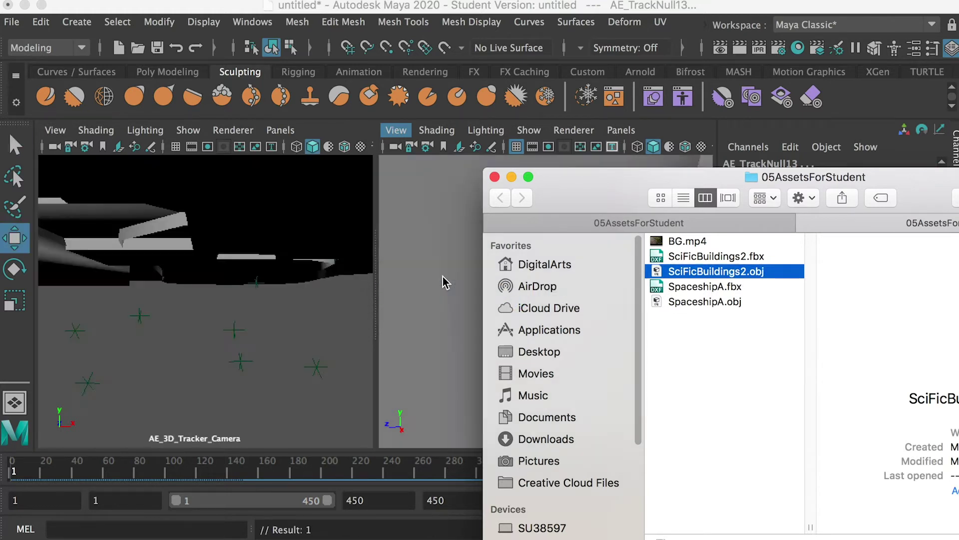
{"action": "left_click", "coordinate": [442, 276]}
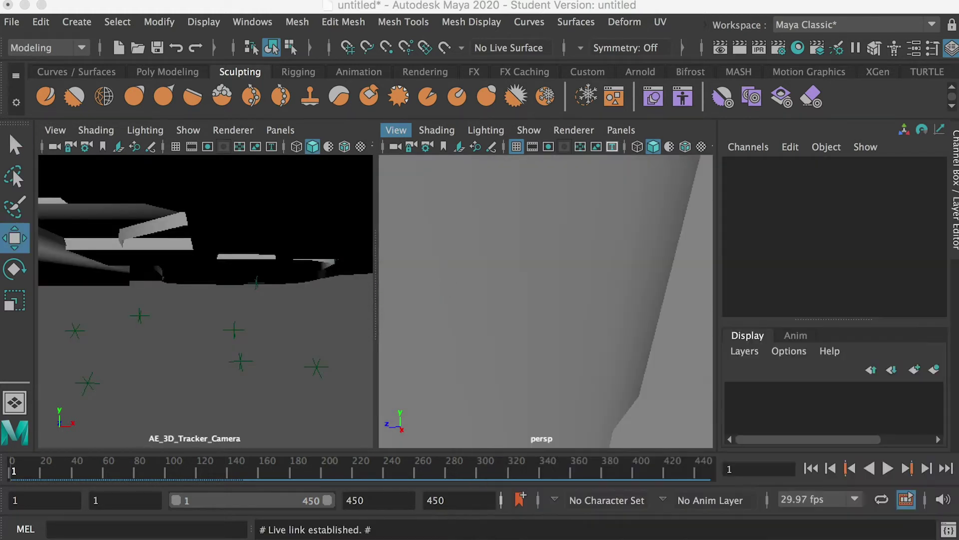
Locate the imported building meshes in the Outliner, select BuildingA and frame it in the perspective view
{"action": "left_click", "coordinate": [542, 258]}
{"action": "left_click", "coordinate": [958, 319]}
{"action": "left_click_drag", "start_coordinate": [958, 61], "coordinate": [727, 80]}
{"action": "scroll", "coordinate": [888, 371], "scroll_direction": "down", "scroll_amount": 2}
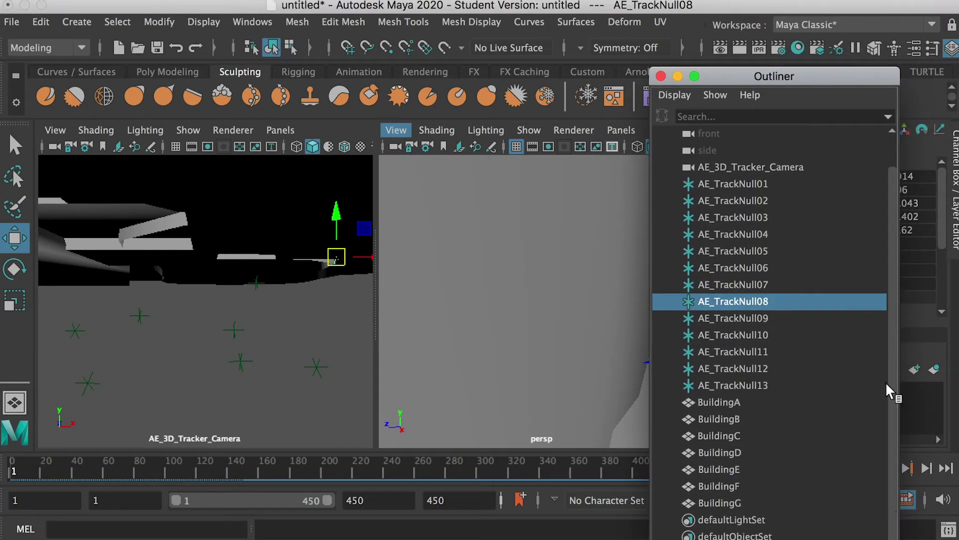
{"action": "left_click", "coordinate": [733, 403]}
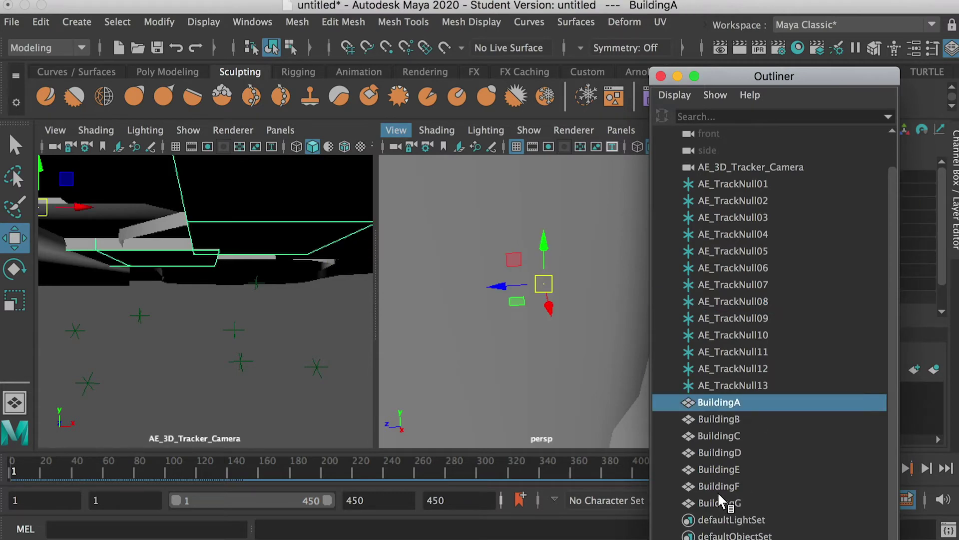
{"action": "left_click_drag", "start_coordinate": [727, 75], "coordinate": [958, 100]}
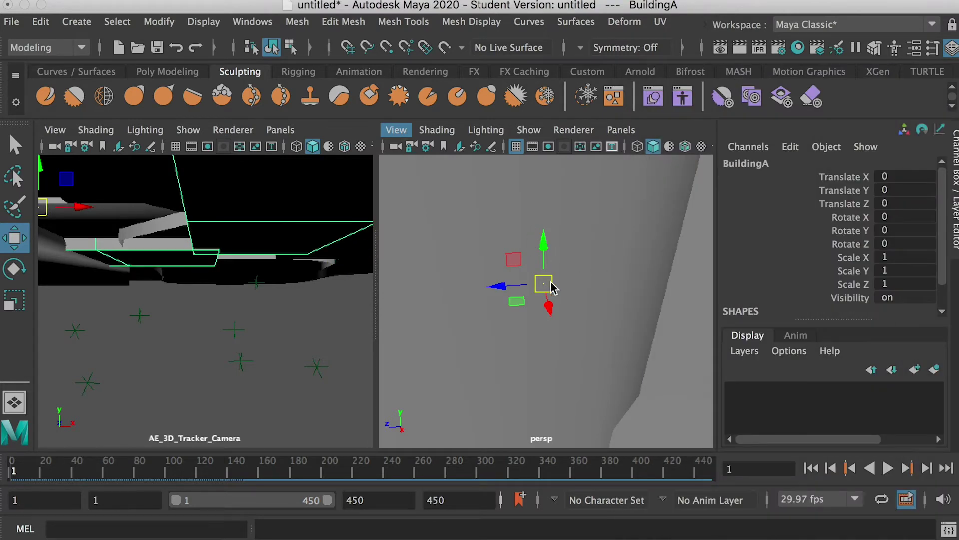
{"action": "key", "text": "f"}
{"action": "scroll", "coordinate": [557, 283], "scroll_direction": "down", "scroll_amount": 2}
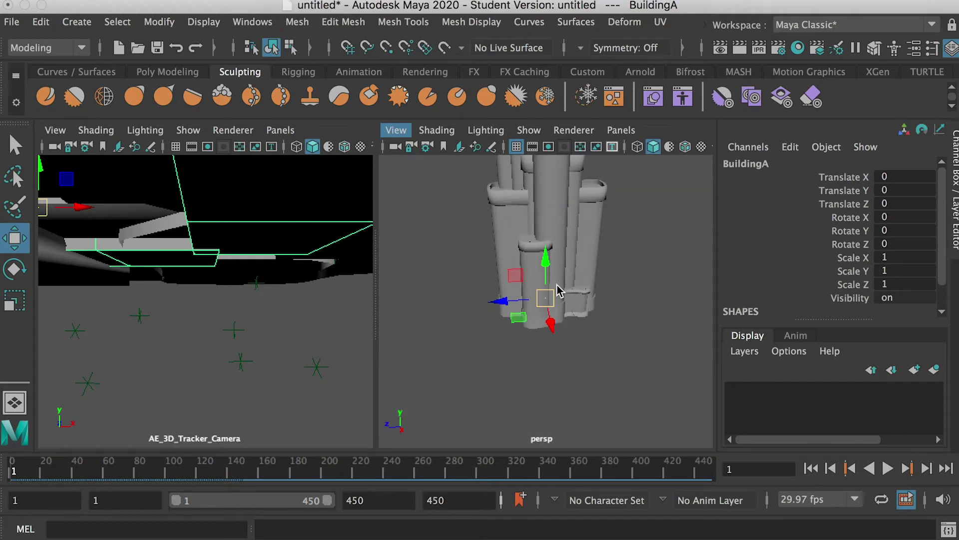
Select BuildingA through BuildingG and scale them down uniformly to about 0.226
{"action": "left_click_drag", "start_coordinate": [958, 88], "coordinate": [788, 88]}
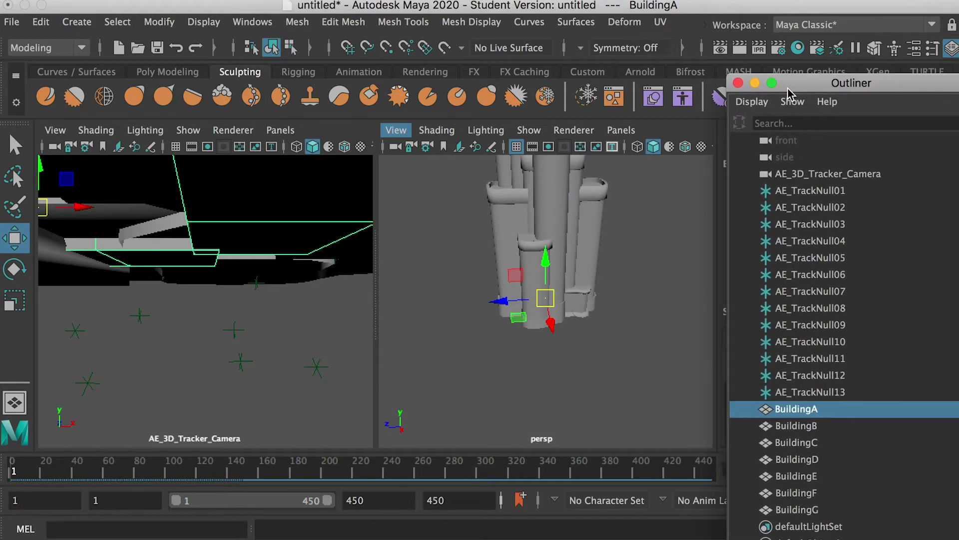
{"action": "left_click", "coordinate": [803, 507], "text": "shift"}
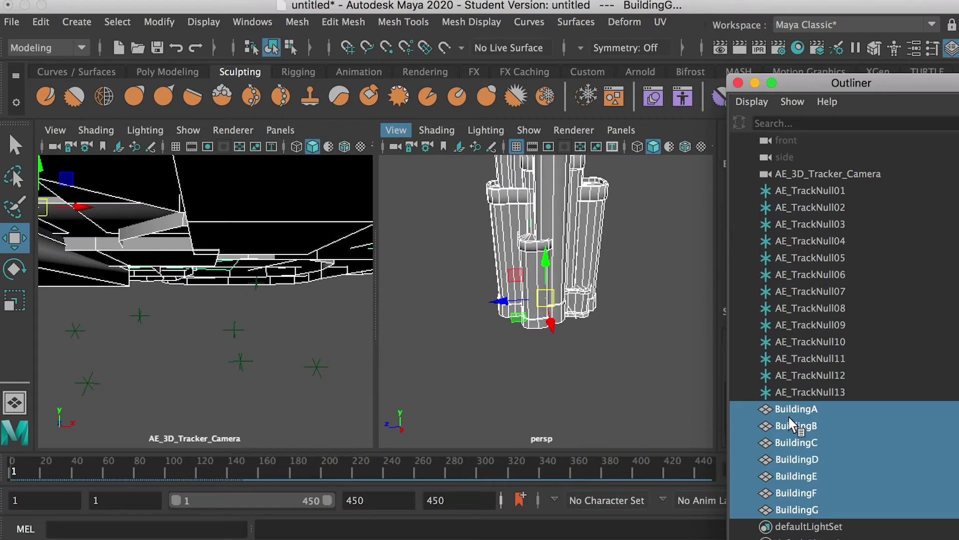
{"action": "left_click_drag", "start_coordinate": [805, 83], "coordinate": [848, 55]}
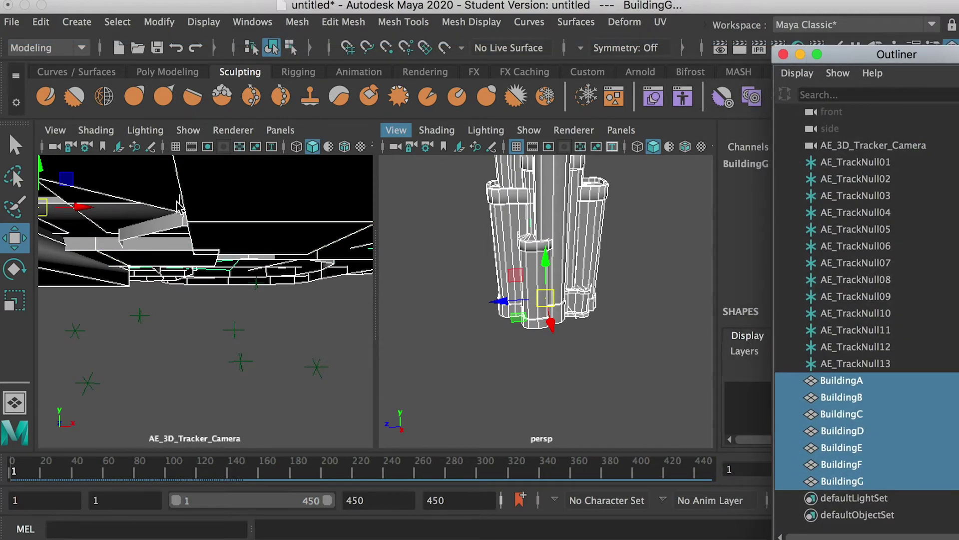
{"action": "left_click", "coordinate": [539, 271]}
{"action": "key", "text": "r"}
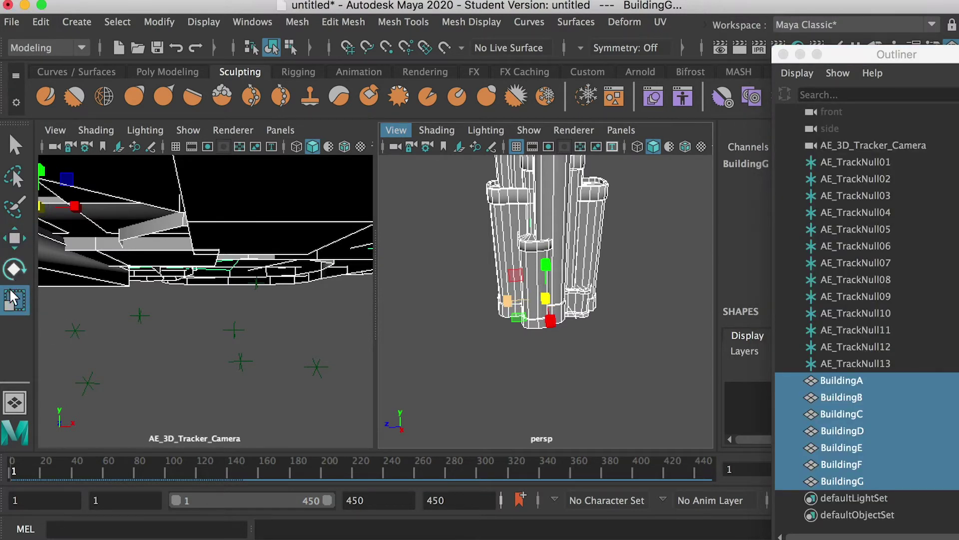
{"action": "left_click_drag", "start_coordinate": [548, 299], "coordinate": [365, 317]}
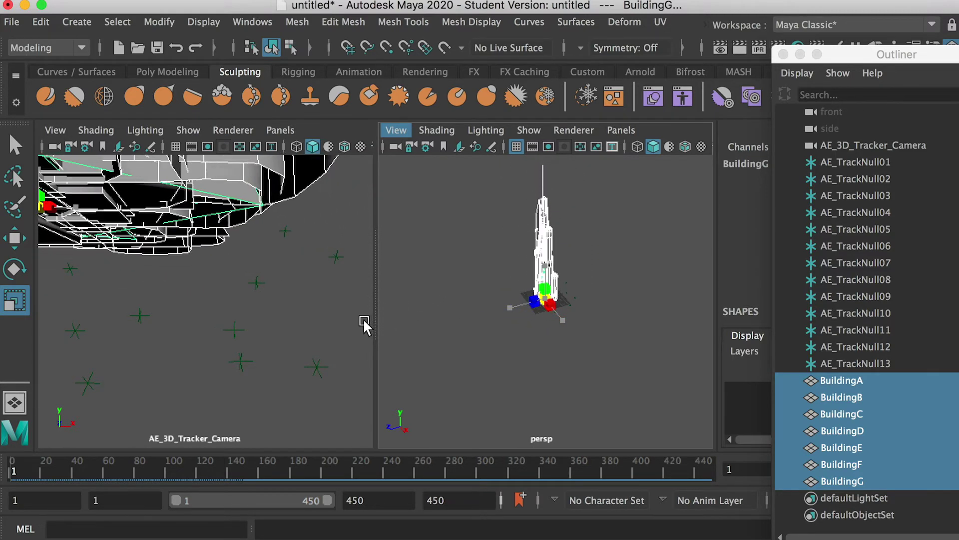
{"action": "left_click_drag", "start_coordinate": [829, 60], "coordinate": [958, 61]}
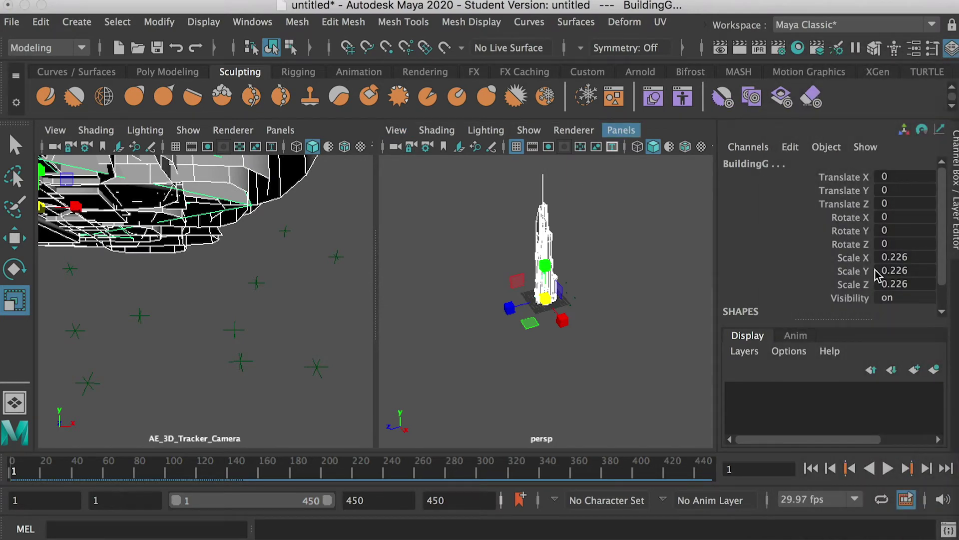
Toggle the display of the Channel Box off and back on
{"action": "left_click", "coordinate": [951, 50]}
{"action": "left_click", "coordinate": [951, 50]}
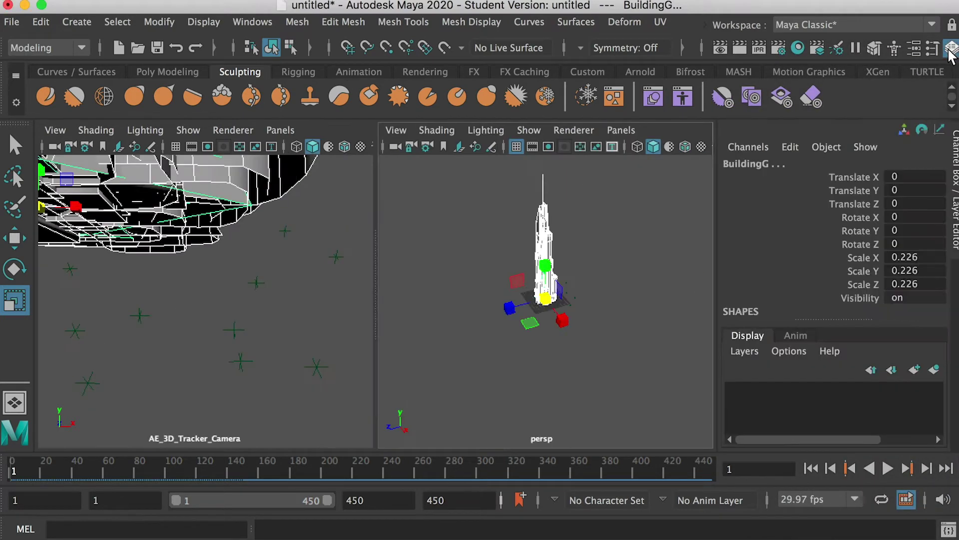
{"action": "left_click", "coordinate": [951, 50]}
{"action": "left_click", "coordinate": [951, 50]}
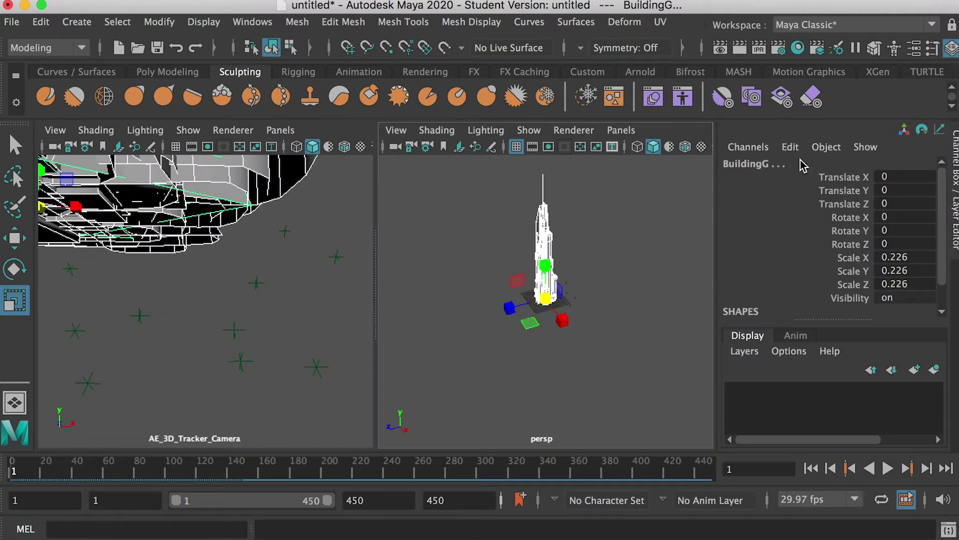
Set Scale X, Scale Y and Scale Z of all seven selected buildings to 0.02
{"action": "left_click", "coordinate": [904, 257]}
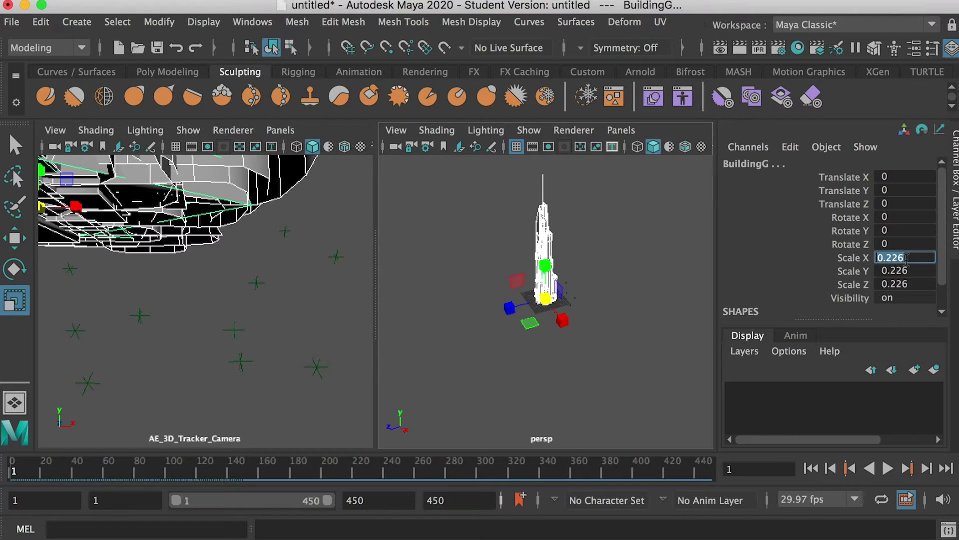
{"action": "type", "text": "0"}
{"action": "left_click", "coordinate": [906, 270]}
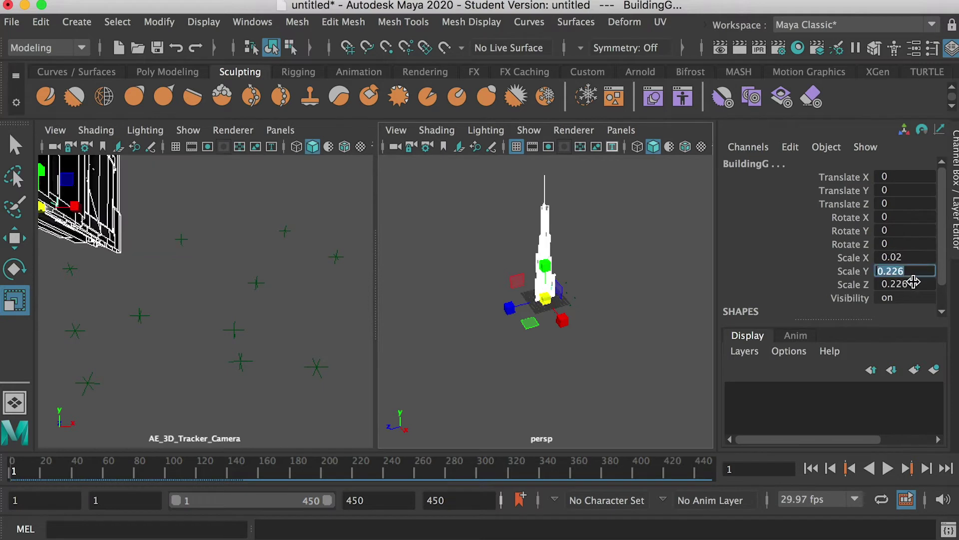
{"action": "type", "text": "0.02"}
{"action": "left_click", "coordinate": [908, 284]}
{"action": "type", "text": "0.02"}
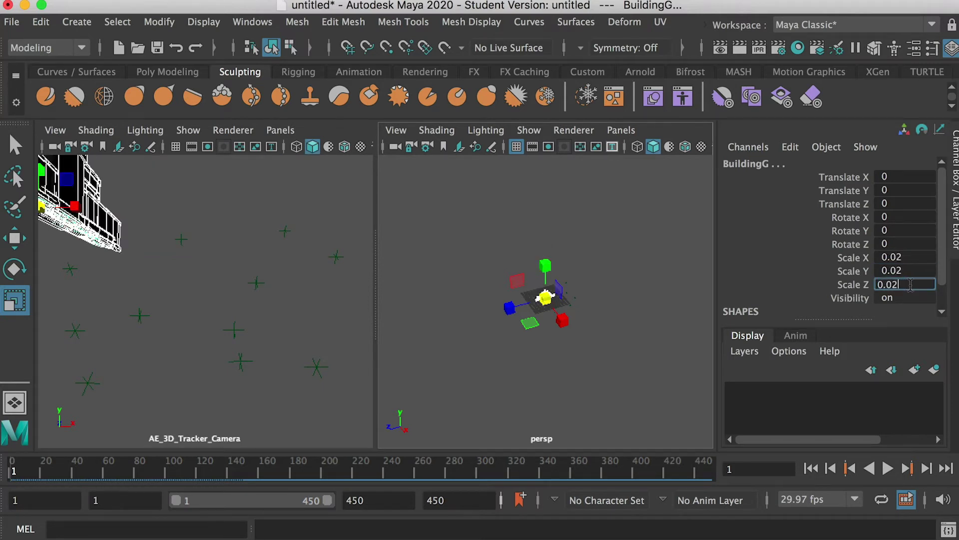
{"action": "key", "text": "Return"}
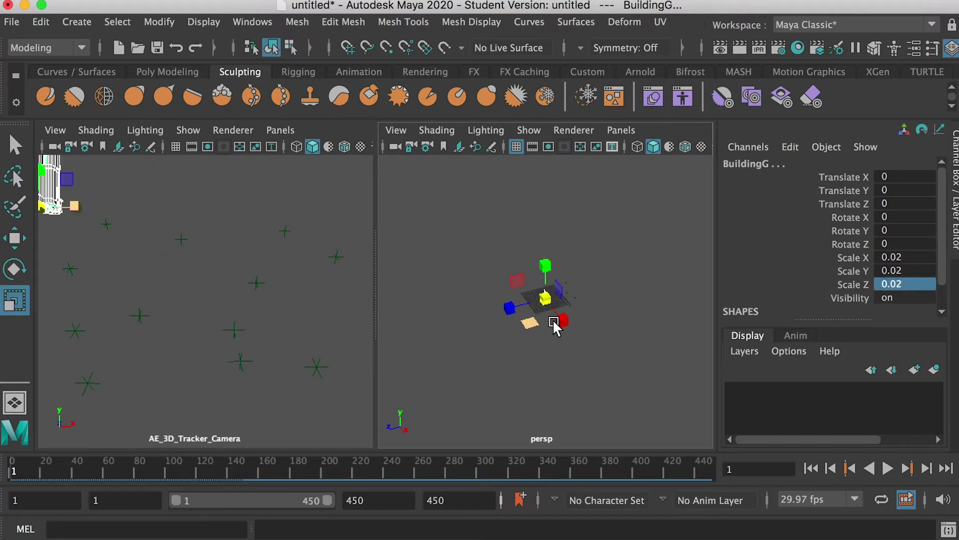
Bring up the Outliner beside the perspective view and select only BuildingA
{"action": "right_click_drag", "start_coordinate": [605, 350], "coordinate": [701, 417], "text": "alt"}
{"action": "left_click_drag", "start_coordinate": [585, 311], "coordinate": [532, 325], "text": "alt"}
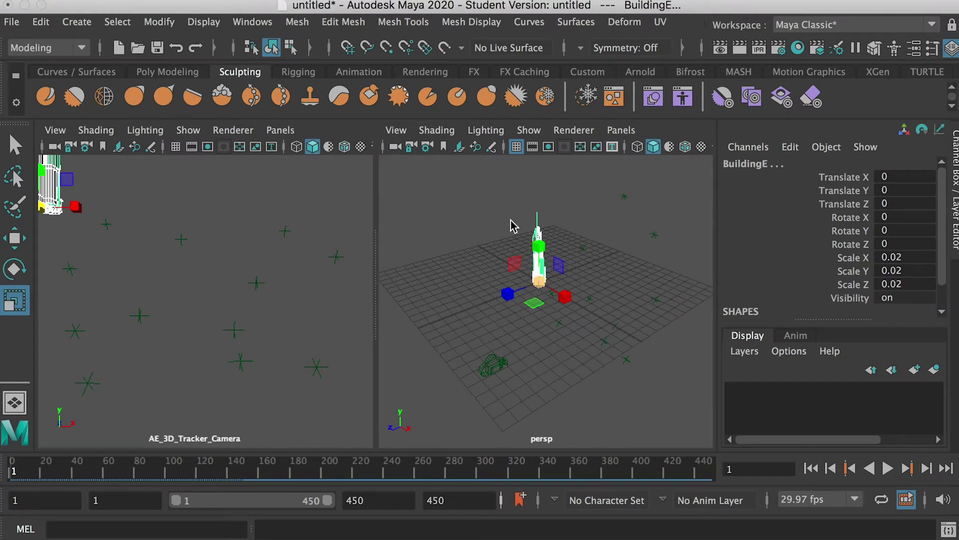
{"action": "left_click", "coordinate": [542, 256]}
{"action": "left_click_drag", "start_coordinate": [958, 114], "coordinate": [780, 113]}
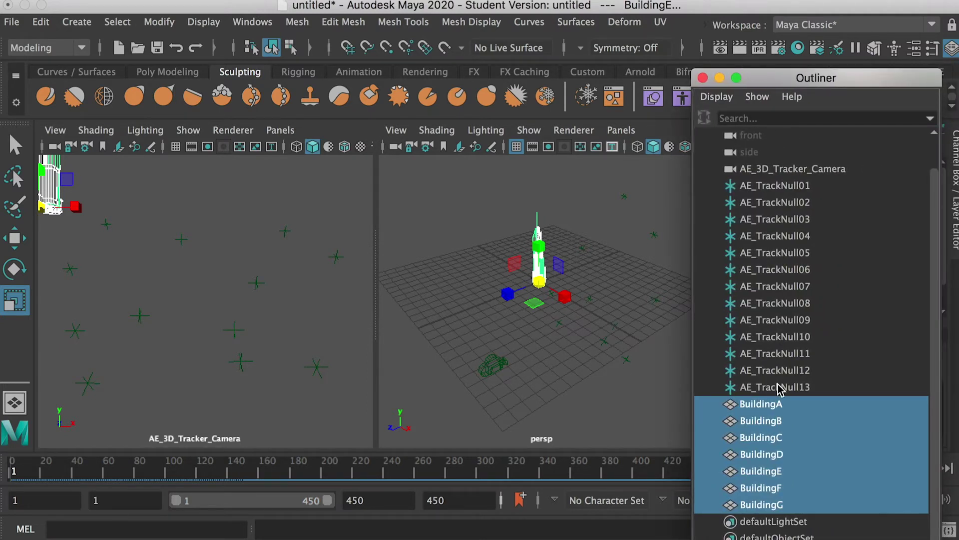
{"action": "left_click", "coordinate": [759, 420]}
{"action": "left_click", "coordinate": [766, 405]}
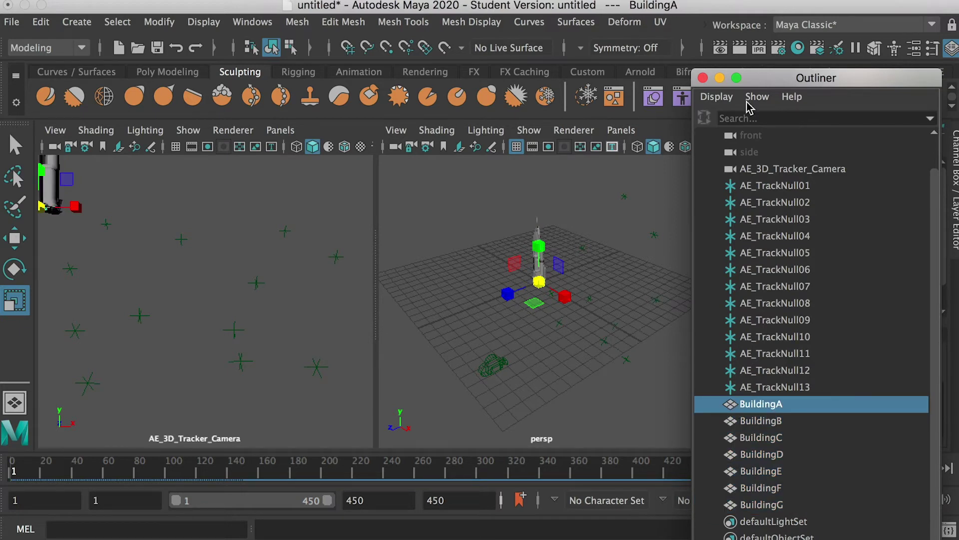
{"action": "left_click_drag", "start_coordinate": [768, 81], "coordinate": [790, 81]}
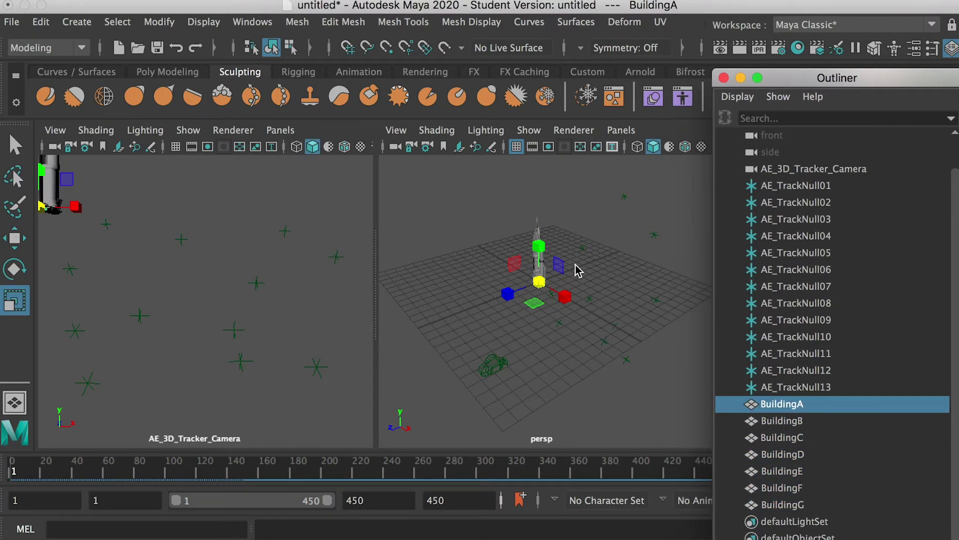
Move BuildingA out of the building cluster and snap its base onto the tracker null nearest the tracker camera's lower-left view
{"action": "key", "text": "w"}
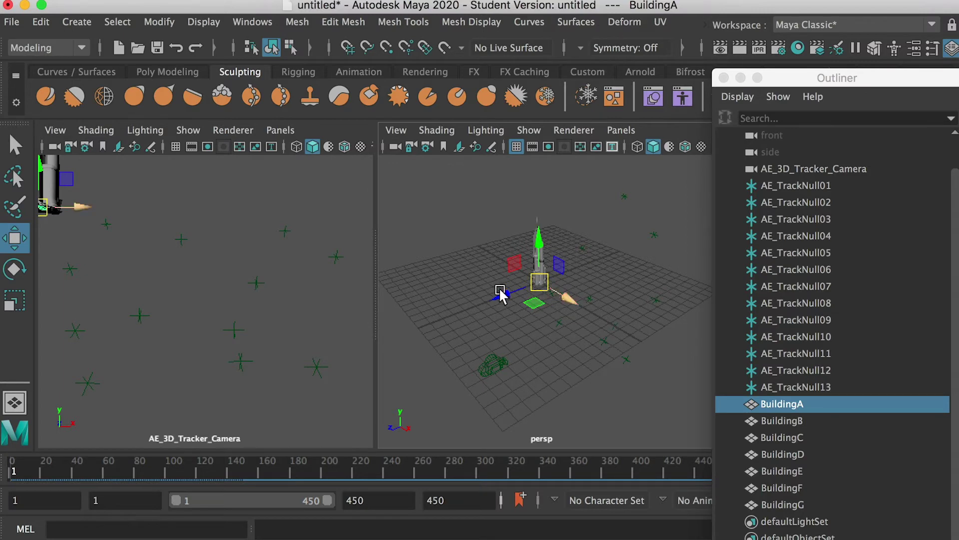
{"action": "left_click_drag", "start_coordinate": [568, 299], "coordinate": [598, 310]}
{"action": "mouse_move", "coordinate": [599, 310]}
{"action": "right_mouse_down", "text": "alt"}
{"action": "mouse_move", "coordinate": [630, 344]}
{"action": "mouse_move", "coordinate": [601, 320]}
{"action": "right_mouse_up", "text": "alt"}
{"action": "middle_click_drag", "start_coordinate": [611, 327], "coordinate": [554, 322], "text": "alt"}
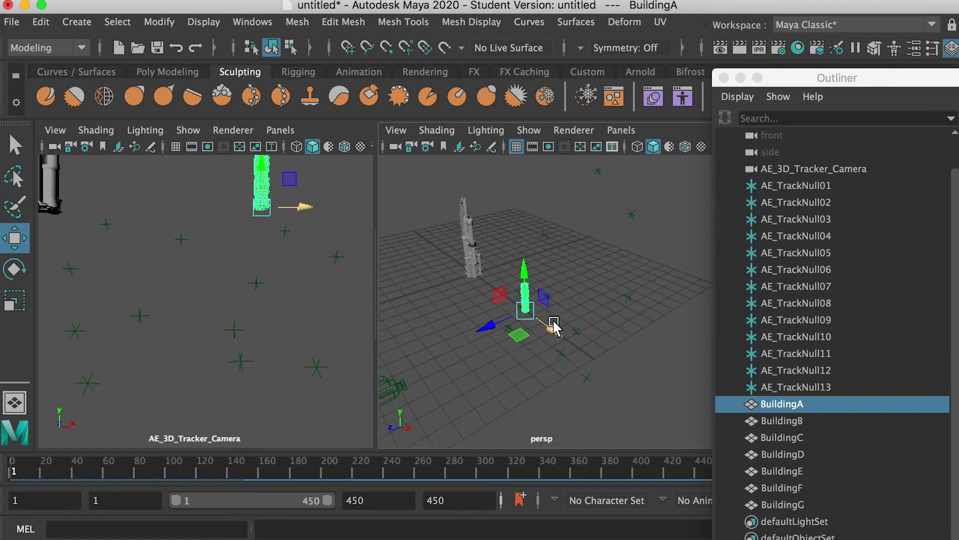
{"action": "right_click_drag", "start_coordinate": [553, 325], "coordinate": [588, 350], "text": "alt"}
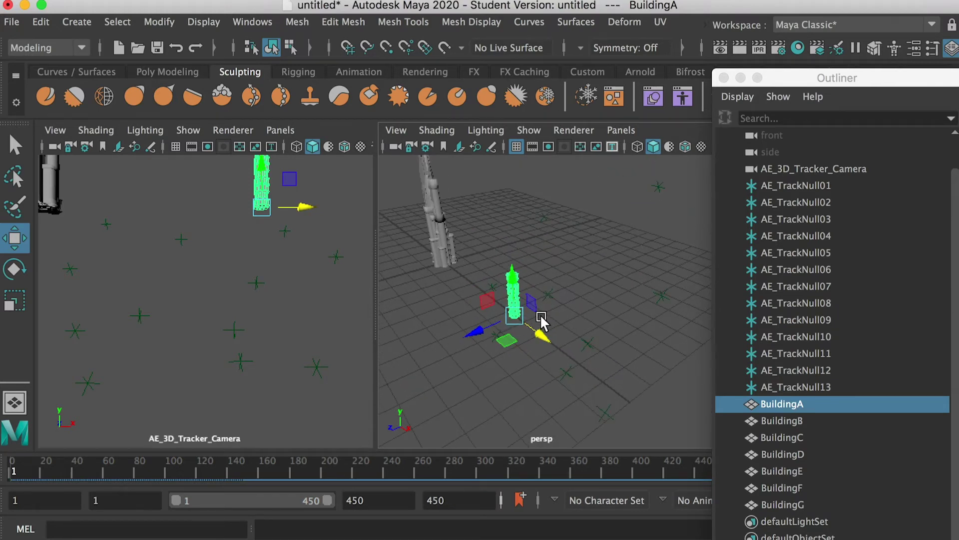
{"action": "key", "text": "space"}
{"action": "left_click_drag", "start_coordinate": [425, 306], "coordinate": [311, 239], "text": "alt"}
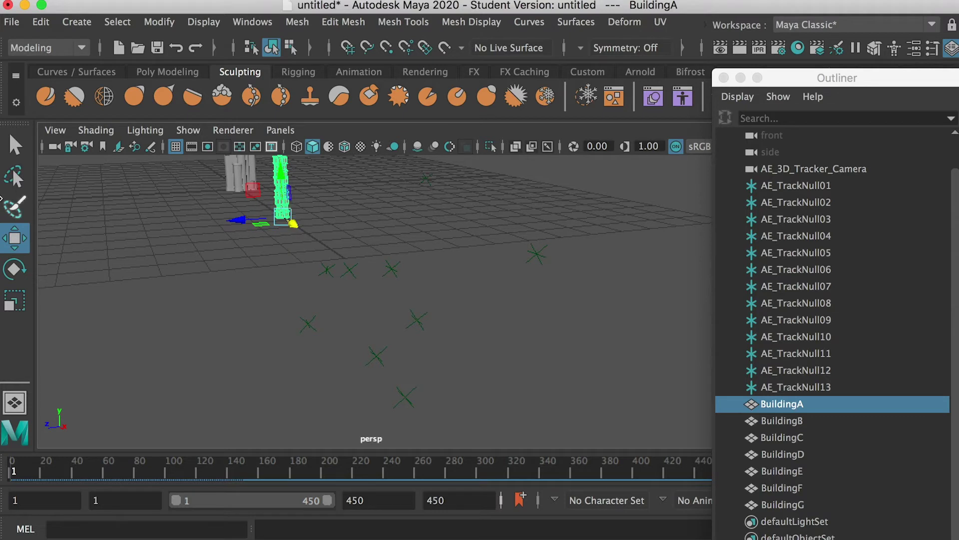
{"action": "key", "text": "v"}
{"action": "left_click_drag", "start_coordinate": [288, 220], "coordinate": [330, 294]}
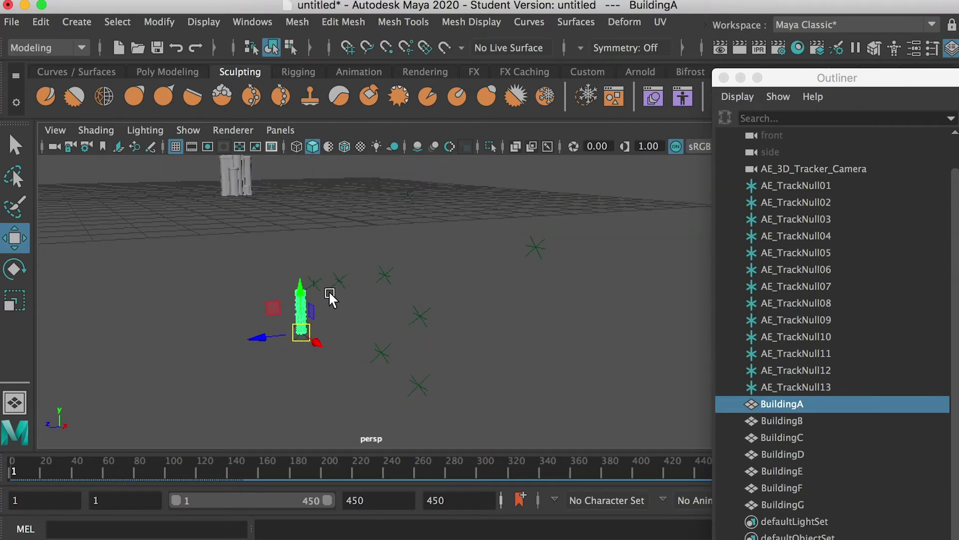
Snap BuildingB onto the tracker null just behind BuildingA and show the tracker camera and perspective views side by side
{"action": "left_click", "coordinate": [796, 419]}
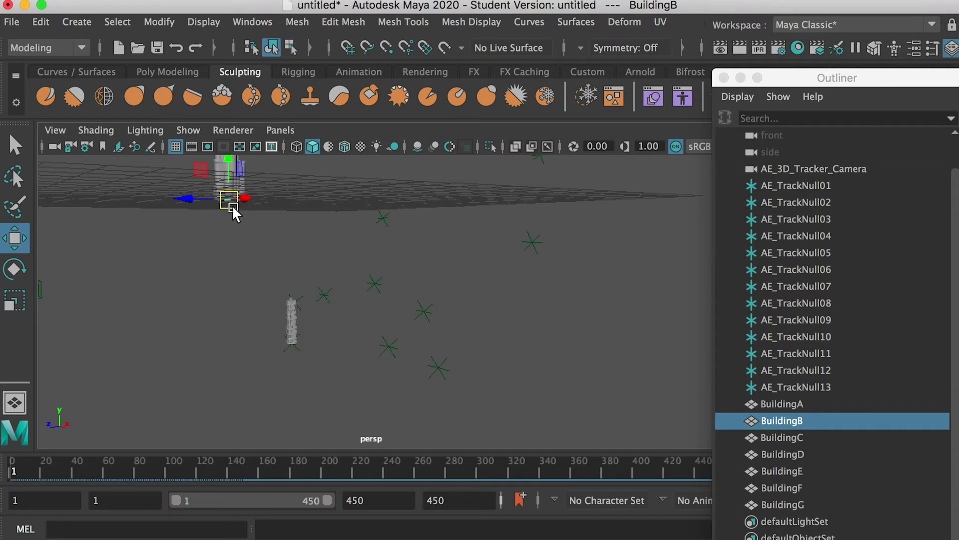
{"action": "left_click_drag", "start_coordinate": [226, 199], "coordinate": [327, 294]}
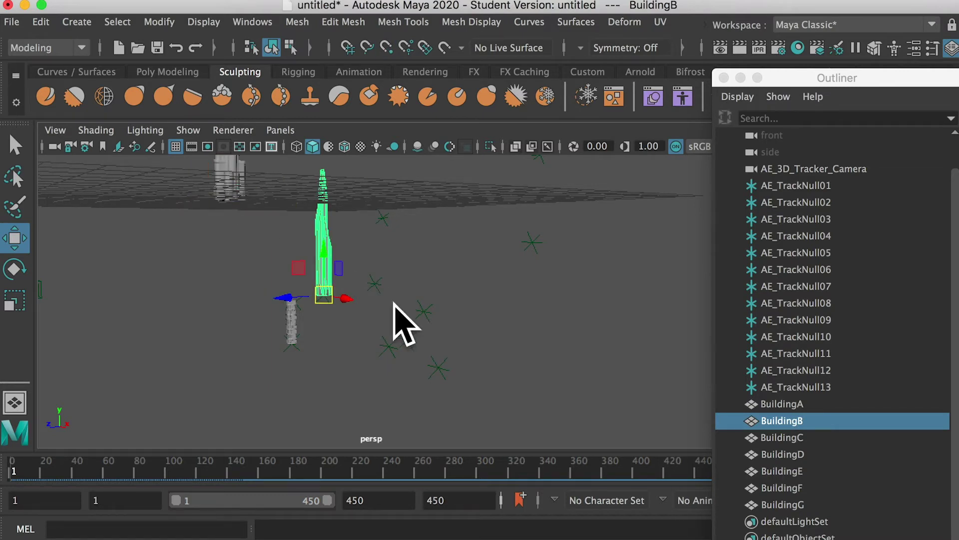
{"action": "key", "text": "space"}
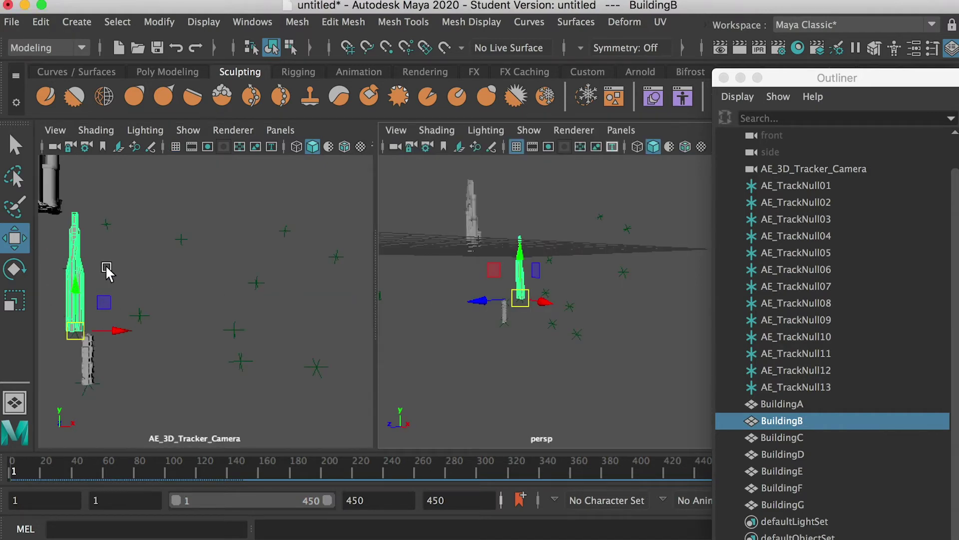
Snap BuildingC onto the null beside BuildingB and BuildingD onto a null farther back in the tracked area
{"action": "left_click", "coordinate": [802, 435]}
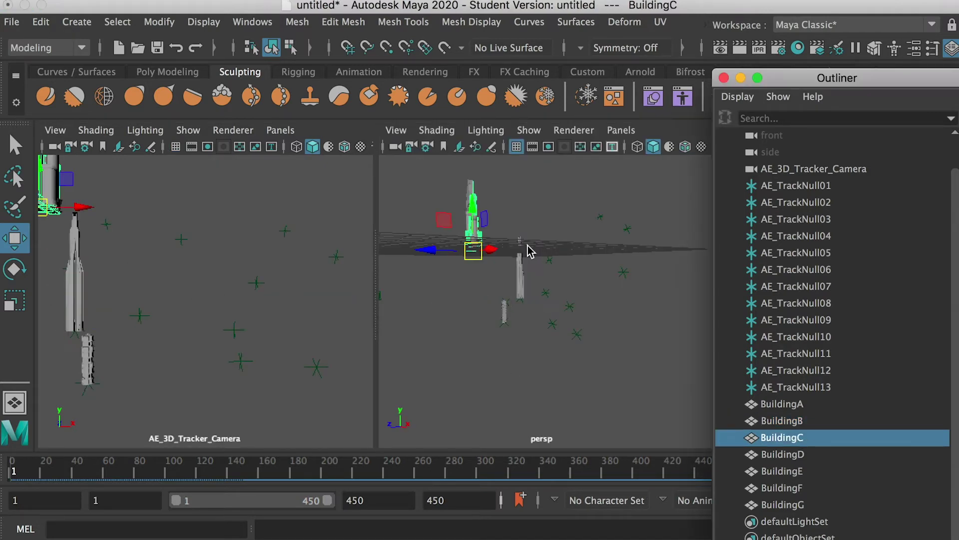
{"action": "left_click_drag", "start_coordinate": [473, 254], "coordinate": [638, 275]}
{"action": "left_click", "coordinate": [783, 454]}
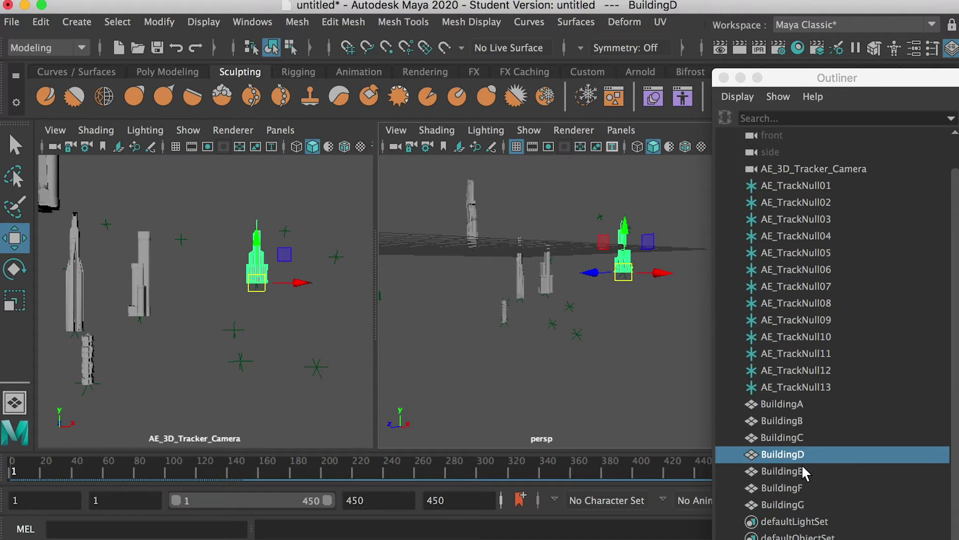
Snap BuildingE, BuildingF and BuildingG each onto its own free tracker null in front of BuildingD
{"action": "left_click", "coordinate": [784, 471]}
{"action": "left_click_drag", "start_coordinate": [466, 251], "coordinate": [569, 304]}
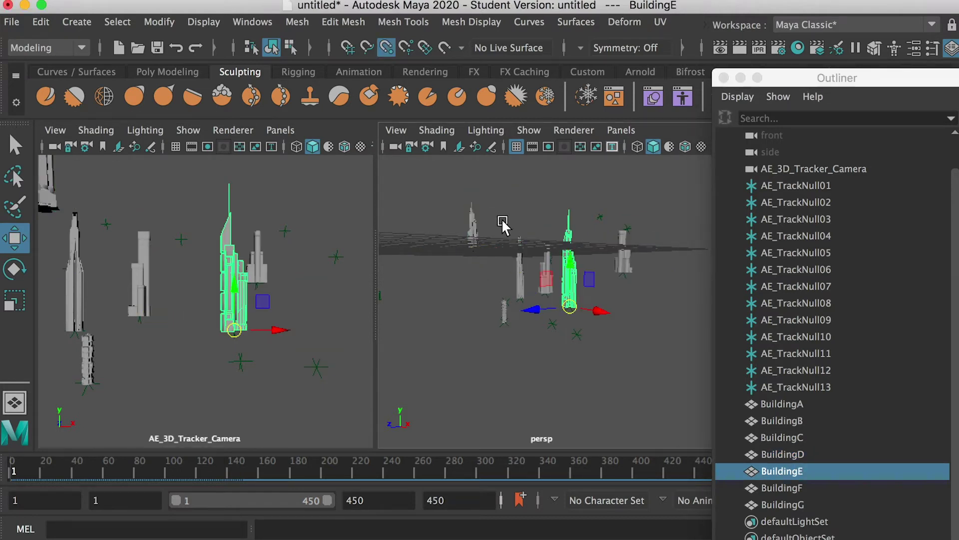
{"action": "left_click", "coordinate": [797, 487]}
{"action": "left_click_drag", "start_coordinate": [469, 248], "coordinate": [579, 335]}
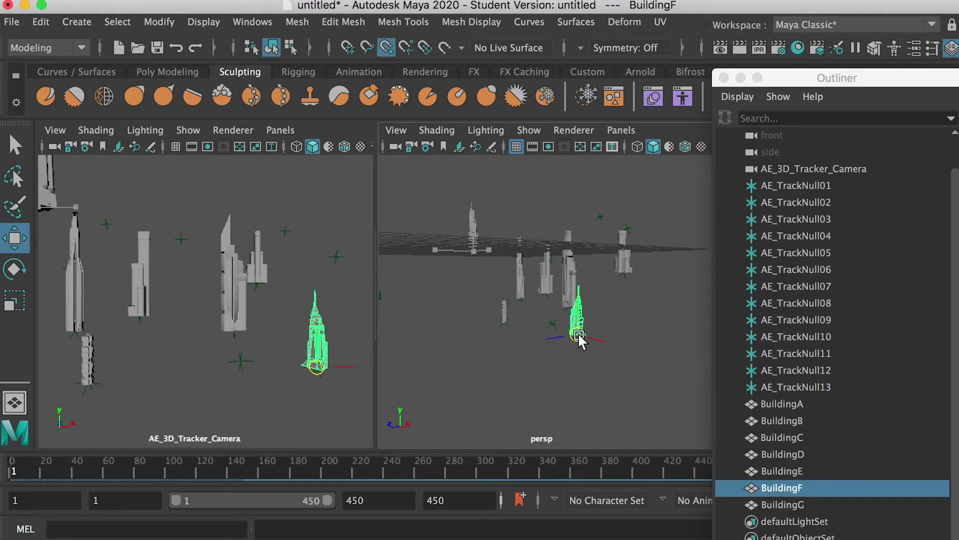
{"action": "left_click", "coordinate": [780, 505]}
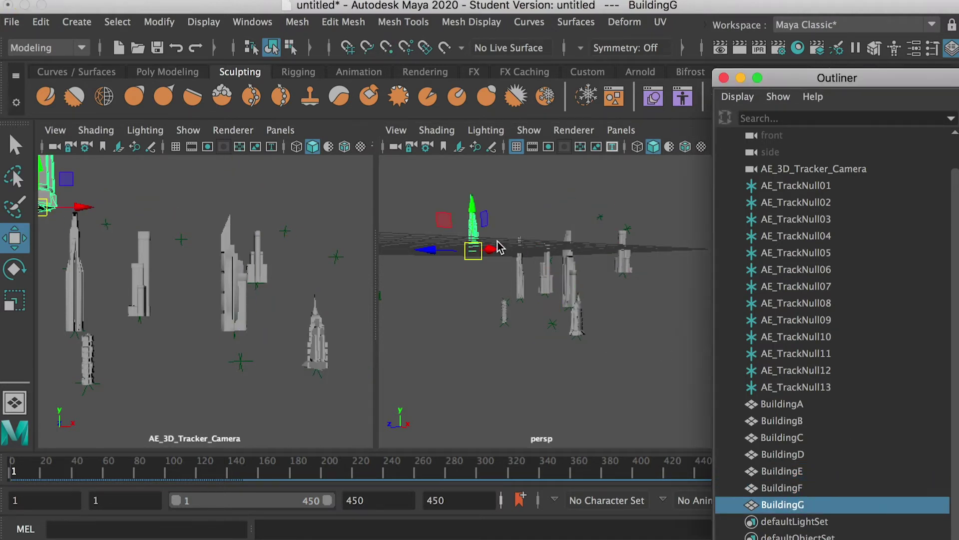
{"action": "left_click_drag", "start_coordinate": [474, 252], "coordinate": [548, 326]}
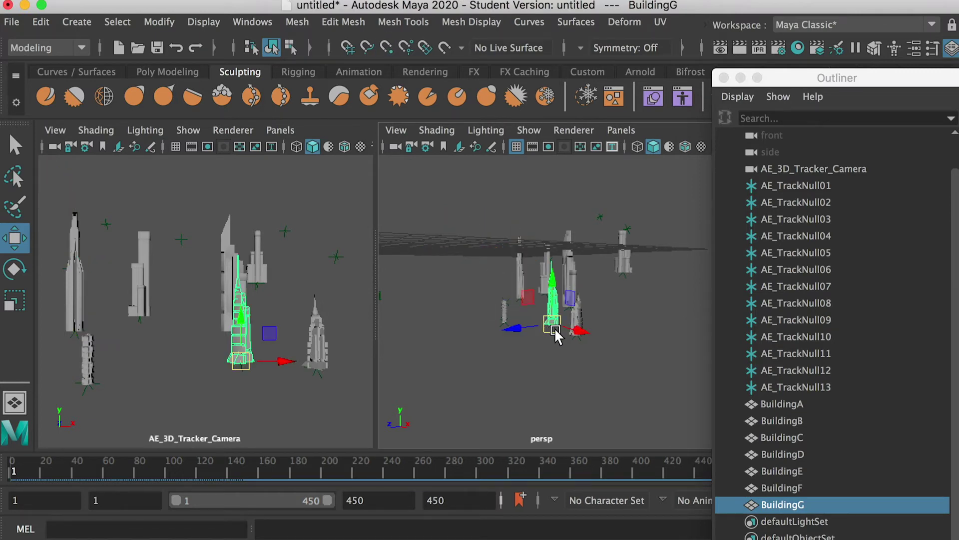
Enlarge the AE_3D_Tracker_Camera view and scrub the timeline to check how the placed buildings follow the camera motion
{"action": "key", "text": "space"}
{"action": "key", "text": "space"}
{"action": "key", "text": "space"}
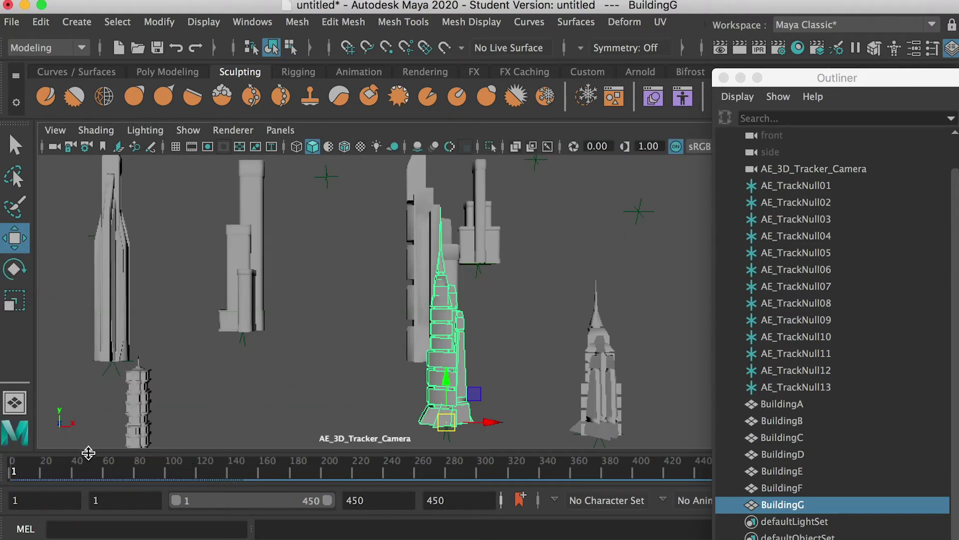
{"action": "left_click_drag", "start_coordinate": [40, 465], "coordinate": [244, 474]}
{"action": "left_click_drag", "start_coordinate": [346, 491], "coordinate": [9, 473]}
Switch to After Effects to compare the null layout in the BG composition, and return to Maya
{"action": "key", "text": "super+Tab"}
{"action": "key", "text": "super+Tab"}
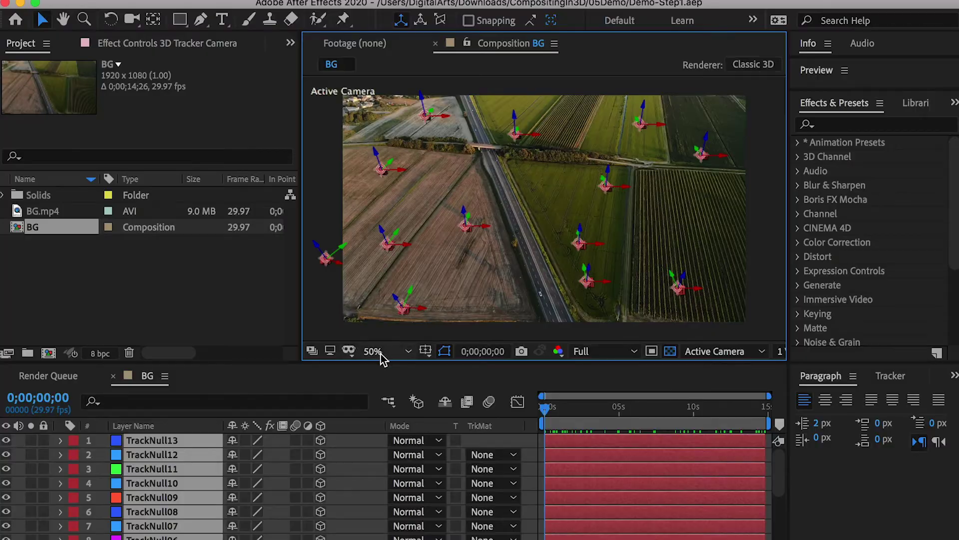
{"action": "key", "text": "super+Tab"}
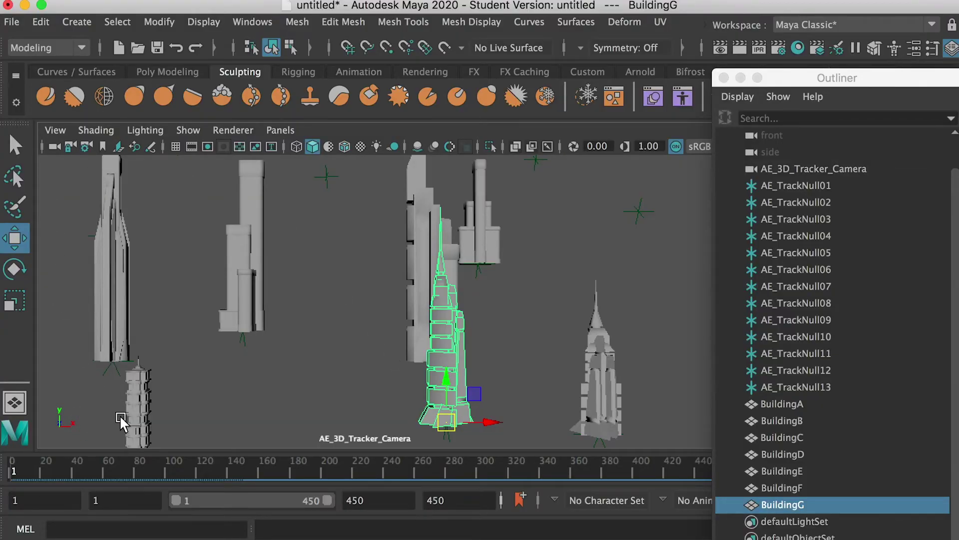
In the Render Settings, keep Arnold Renderer as the renderer and set the output image format to jpeg
{"action": "left_click", "coordinate": [779, 49]}
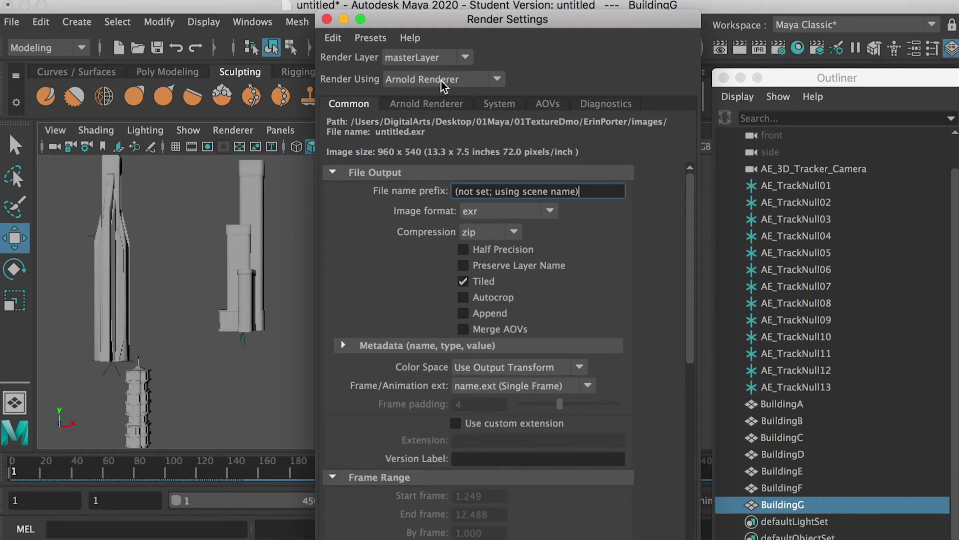
{"action": "left_click", "coordinate": [456, 80]}
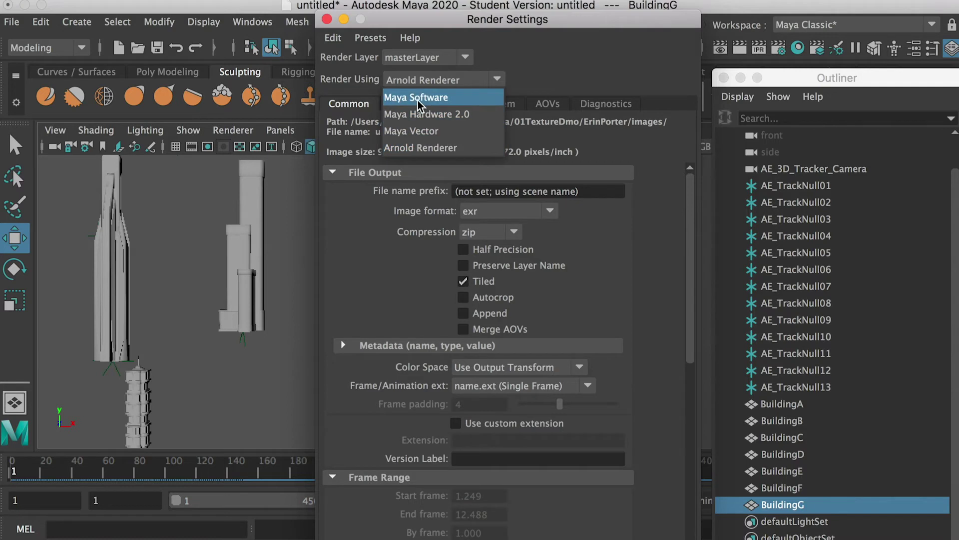
{"action": "left_click", "coordinate": [429, 148]}
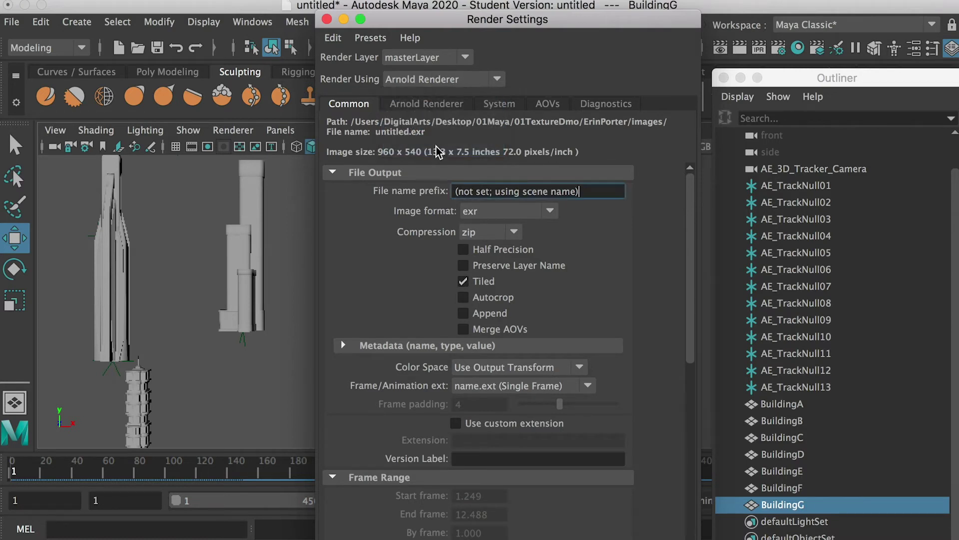
{"action": "left_click", "coordinate": [511, 212]}
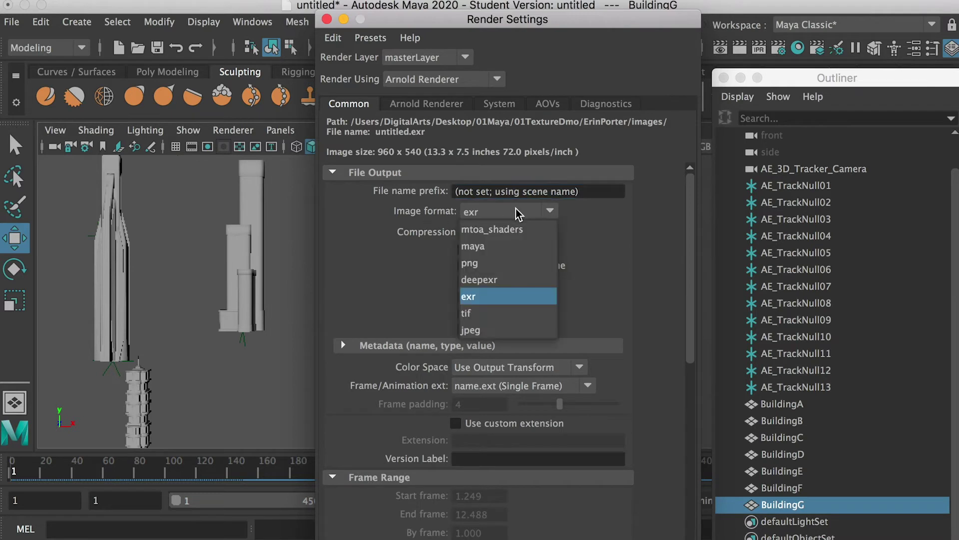
{"action": "left_click", "coordinate": [489, 332]}
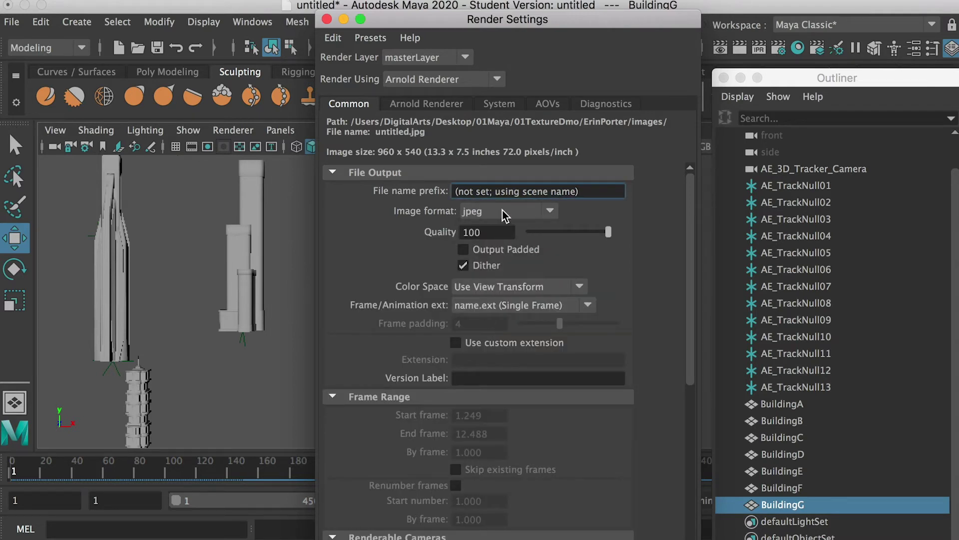
Set the render image size preset to HD_1080 and check it against the BG composition's dimensions in After Effects
{"action": "left_click_drag", "start_coordinate": [688, 204], "coordinate": [670, 360]}
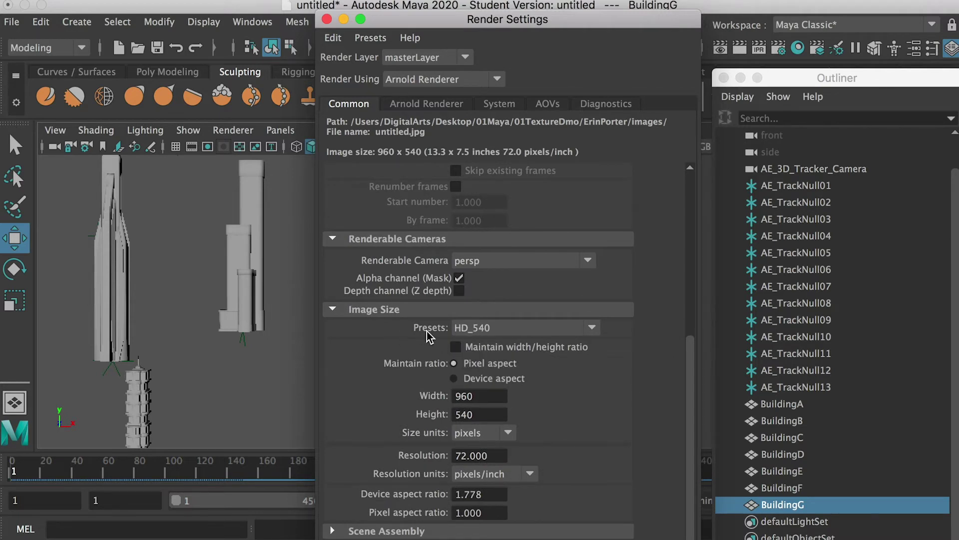
{"action": "left_click", "coordinate": [485, 330]}
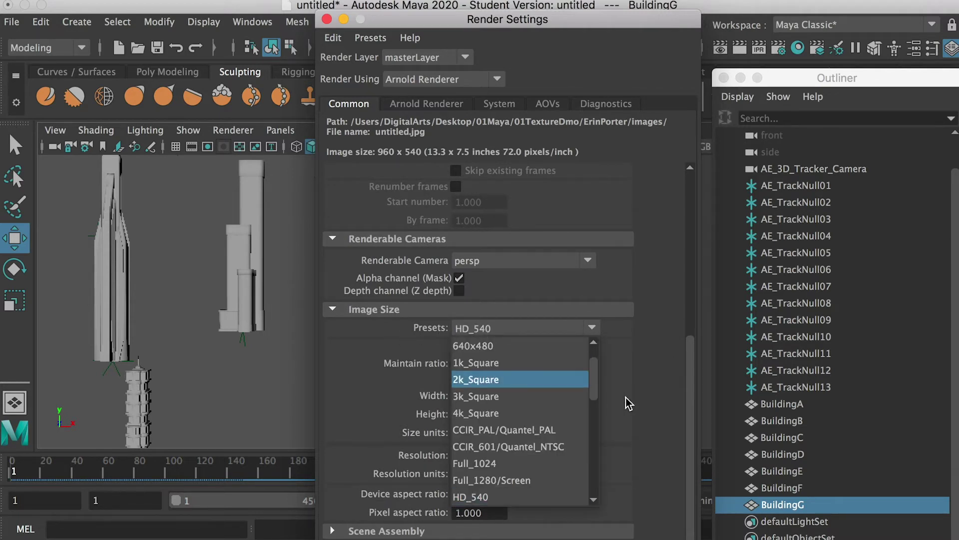
{"action": "left_click_drag", "start_coordinate": [596, 380], "coordinate": [595, 400]}
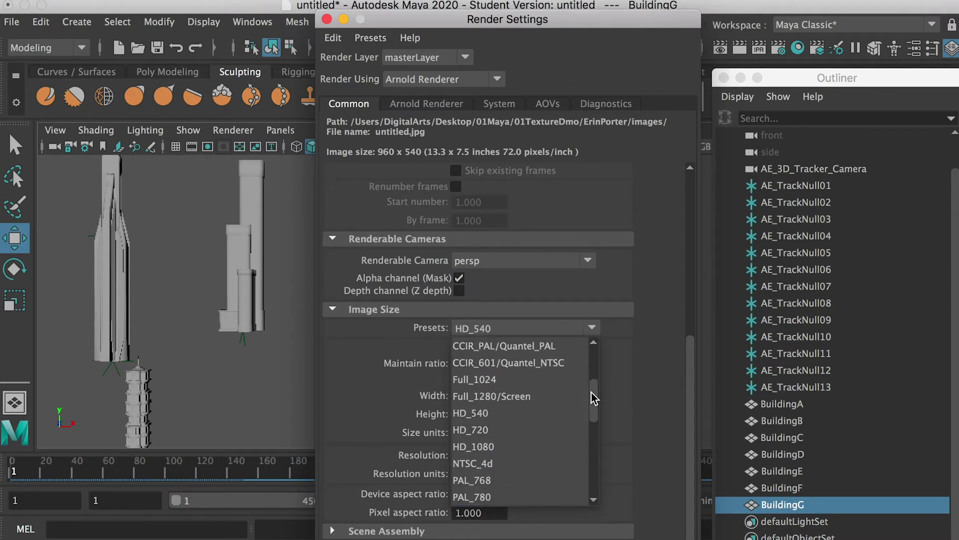
{"action": "left_click", "coordinate": [502, 457]}
{"action": "key", "text": "super+Tab"}
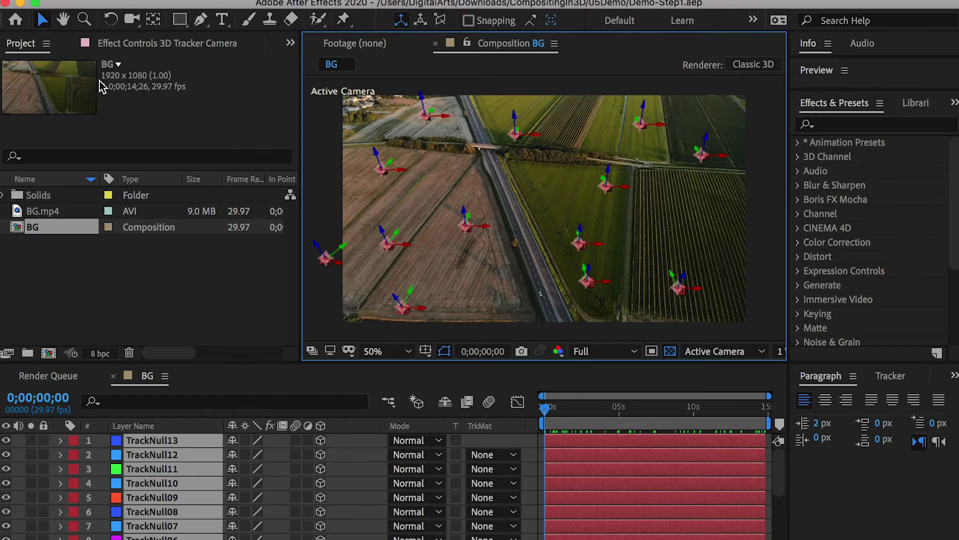
{"action": "key", "text": "super+Tab"}
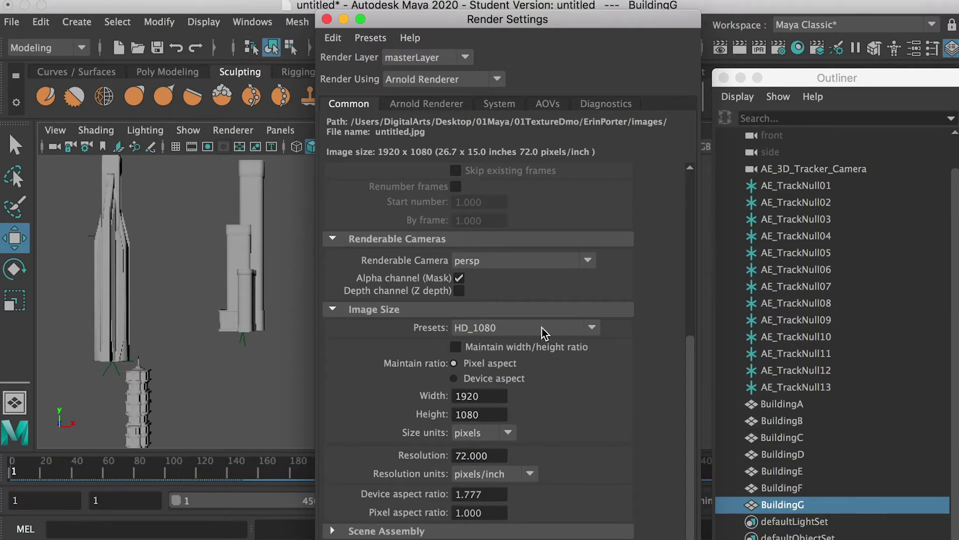
Set AE_3D_Tracker_Camera as the renderable camera, dismiss the Render Settings and return to the side-by-side views
{"action": "left_click", "coordinate": [489, 260]}
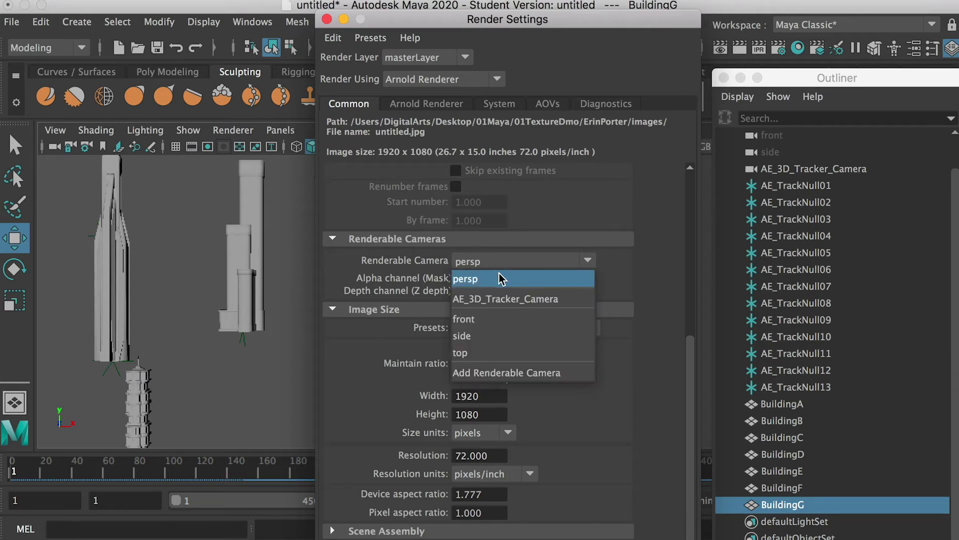
{"action": "left_click", "coordinate": [500, 299]}
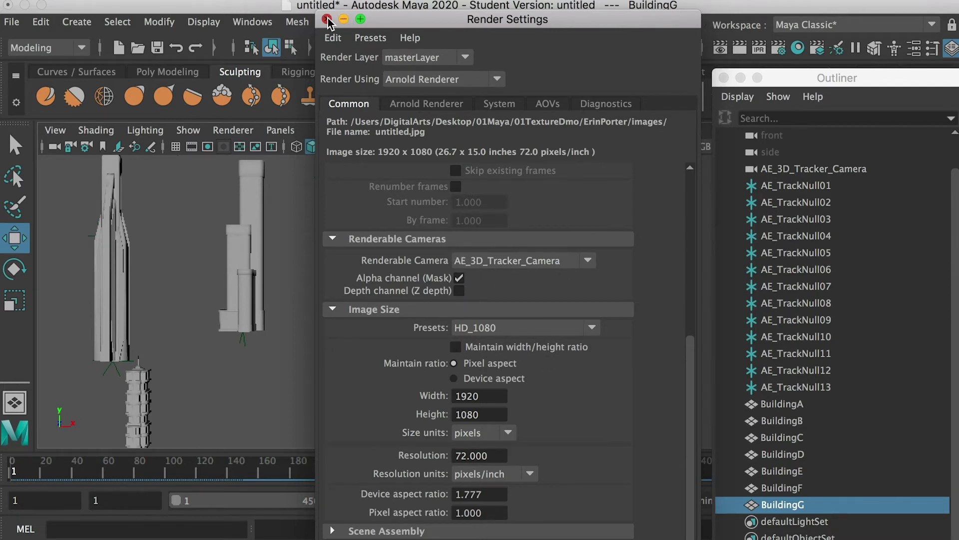
{"action": "left_click", "coordinate": [343, 19]}
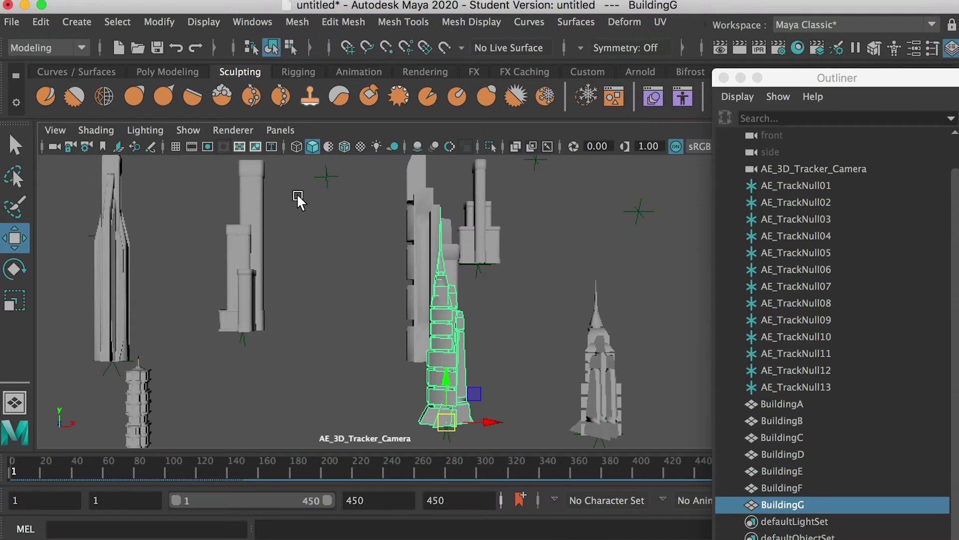
{"action": "key", "text": "space"}
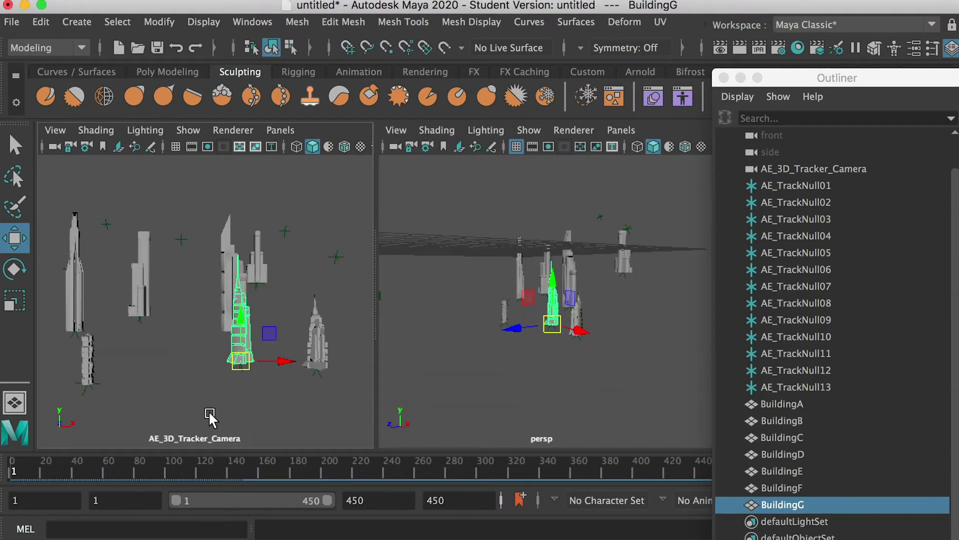
Turn on the Resolution Gate for the AE_3D_Tracker_Camera view, and switch to After Effects and back to compare the framing
{"action": "key", "text": "space"}
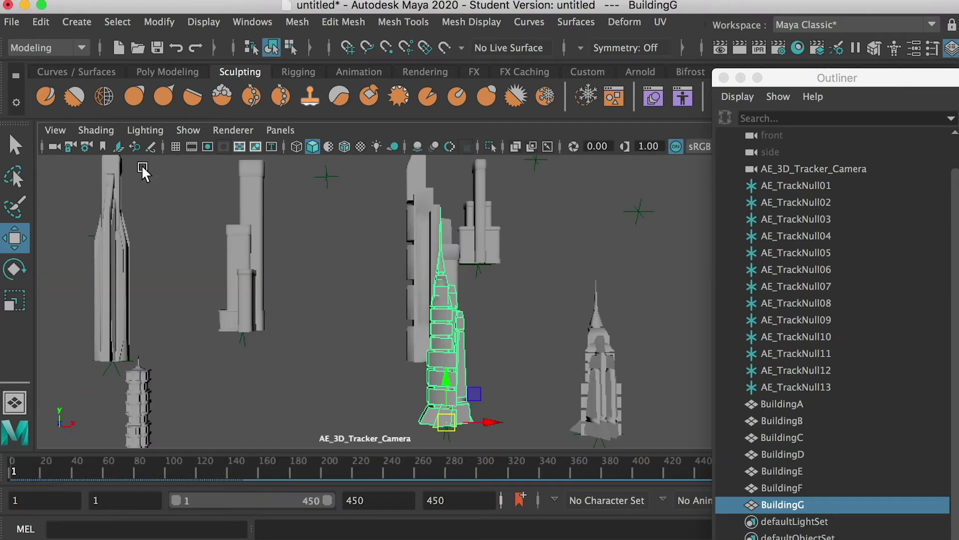
{"action": "left_click", "coordinate": [52, 129]}
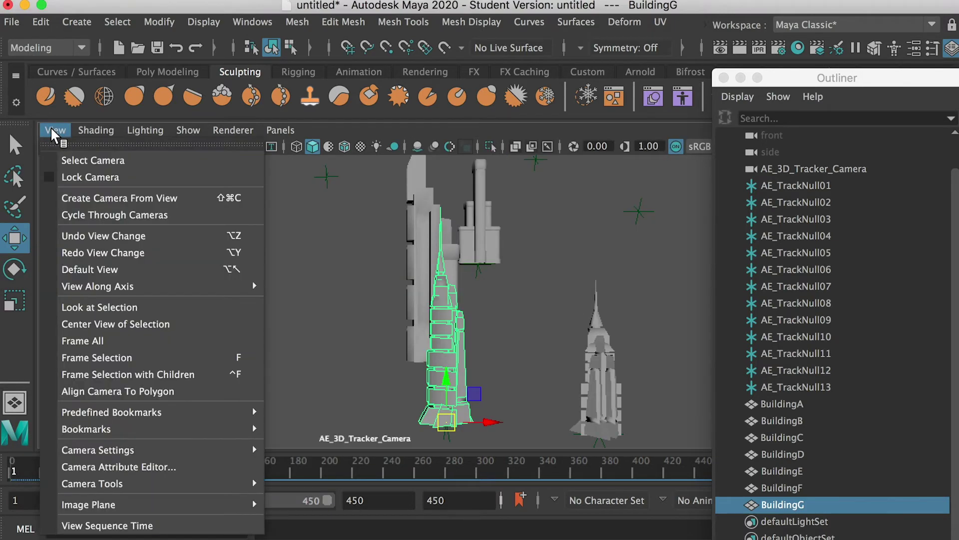
{"action": "mouse_move", "coordinate": [157, 454]}
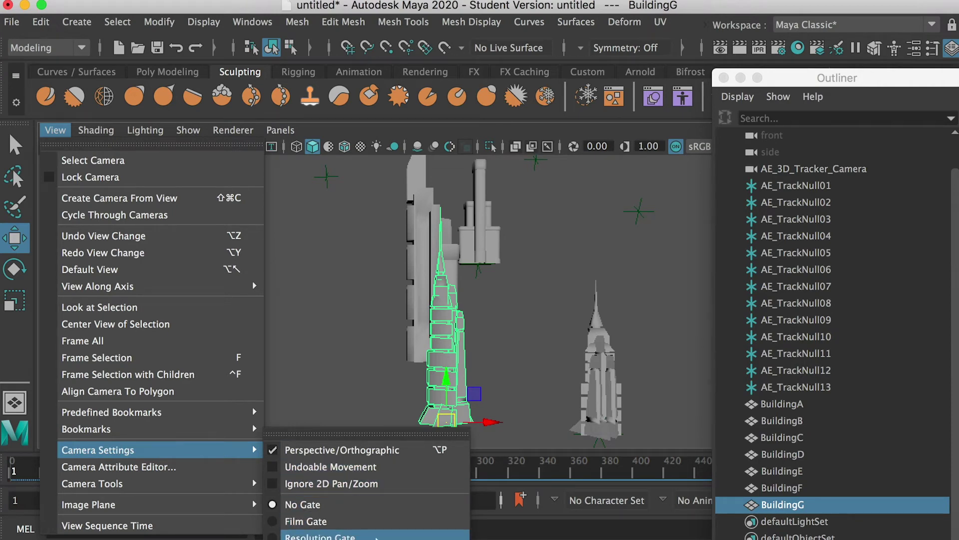
{"action": "left_click", "coordinate": [320, 536]}
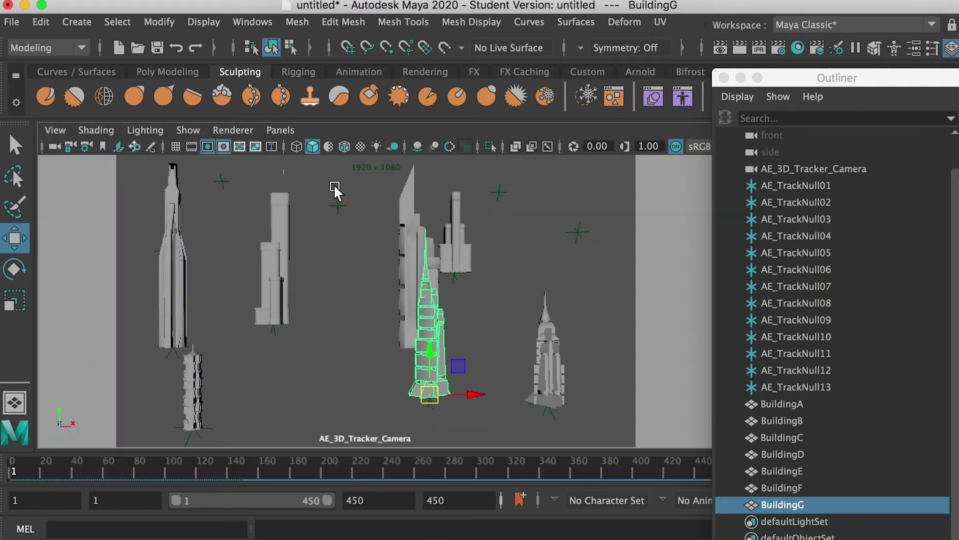
{"action": "key", "text": "space"}
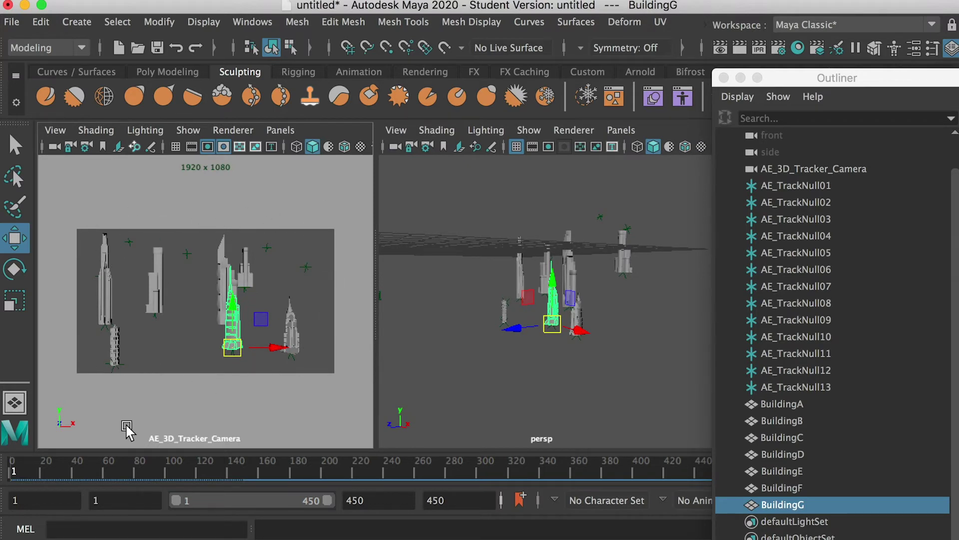
{"action": "key", "text": "super+Tab"}
{"action": "left_click", "coordinate": [167, 355]}
{"action": "key", "text": "space"}
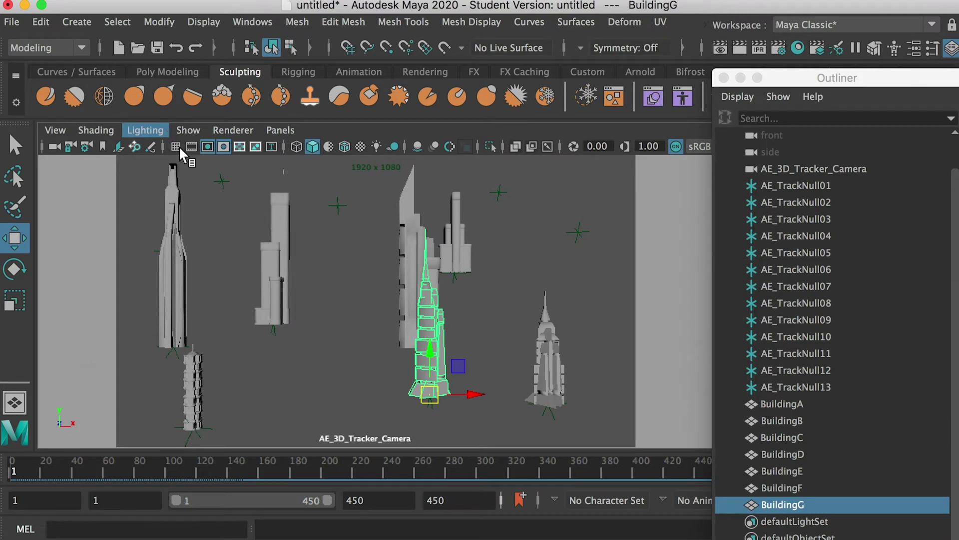
Tilt BuildingA freehand with the Rotate tool to about 38 degrees around its X axis
{"action": "left_click", "coordinate": [783, 404]}
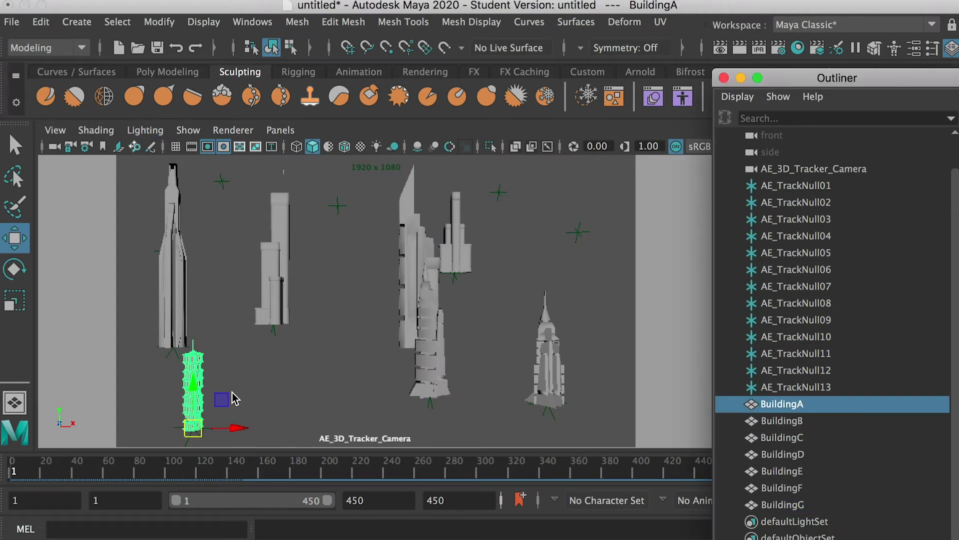
{"action": "left_click", "coordinate": [208, 408]}
{"action": "key", "text": "e"}
{"action": "left_click_drag", "start_coordinate": [186, 406], "coordinate": [179, 412]}
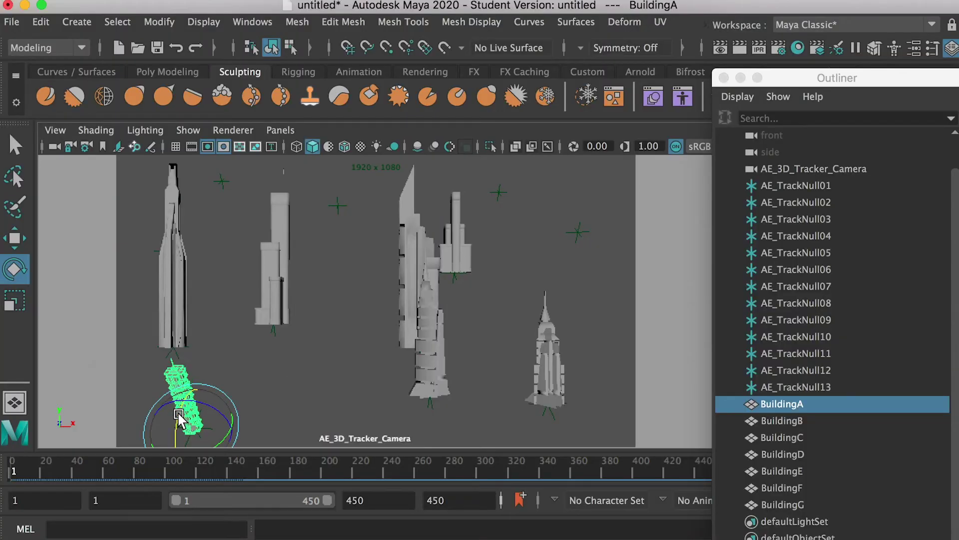
{"action": "left_click_drag", "start_coordinate": [179, 414], "coordinate": [175, 419]}
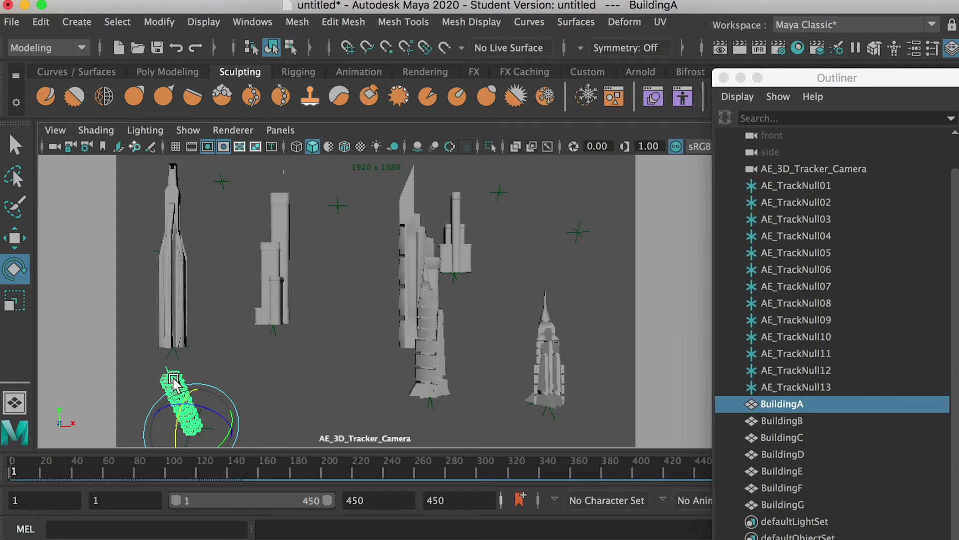
Move the Outliner aside and set BuildingA's Rotate X, trying 25 first and settling on 26
{"action": "left_click_drag", "start_coordinate": [811, 80], "coordinate": [958, 206]}
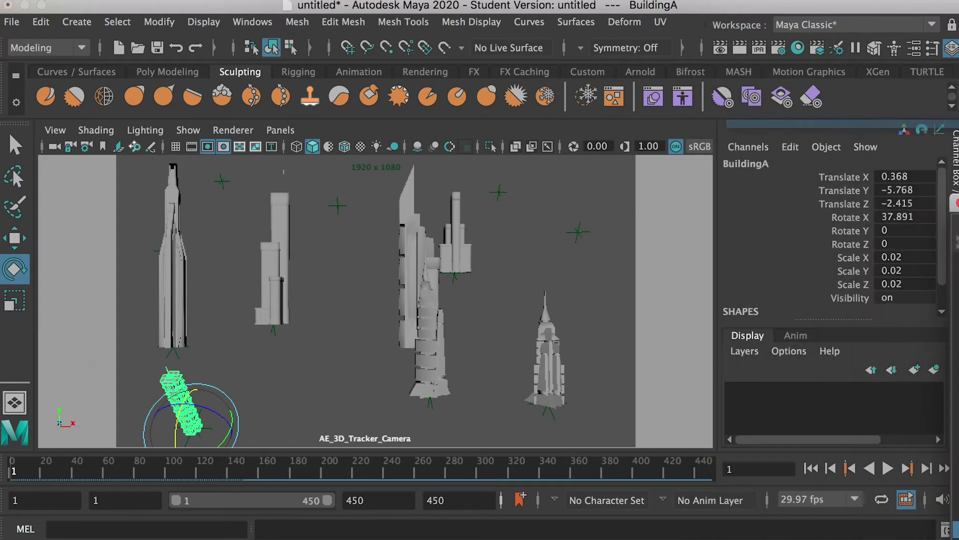
{"action": "double_click", "coordinate": [897, 217]}
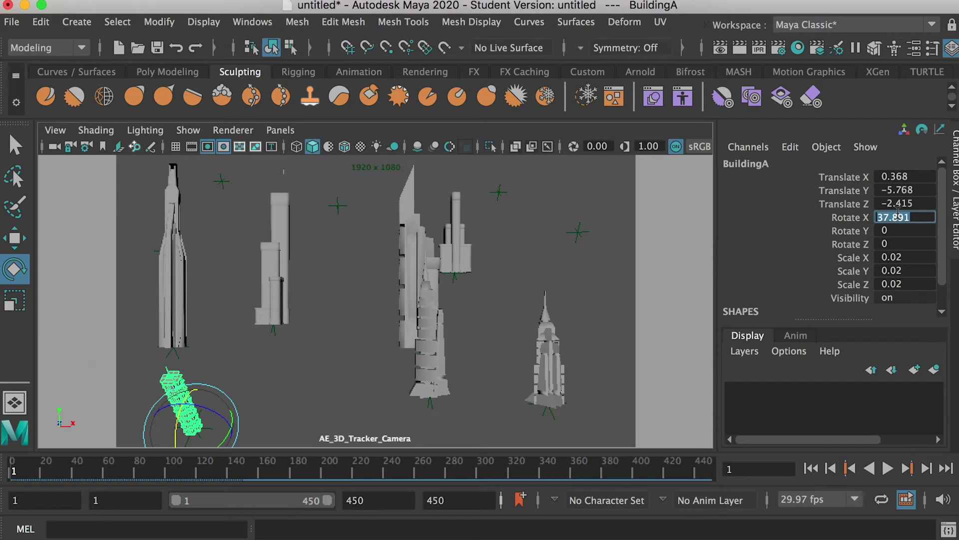
{"action": "type", "text": "25"}
{"action": "key", "text": "Return"}
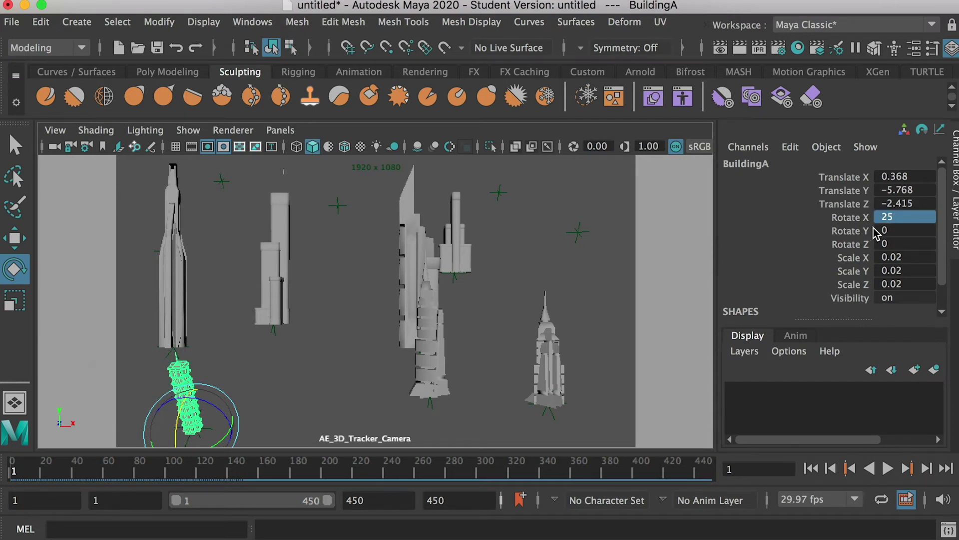
{"action": "double_click", "coordinate": [901, 217]}
{"action": "type", "text": "26"}
{"action": "key", "text": "Return"}
{"action": "double_click", "coordinate": [901, 217]}
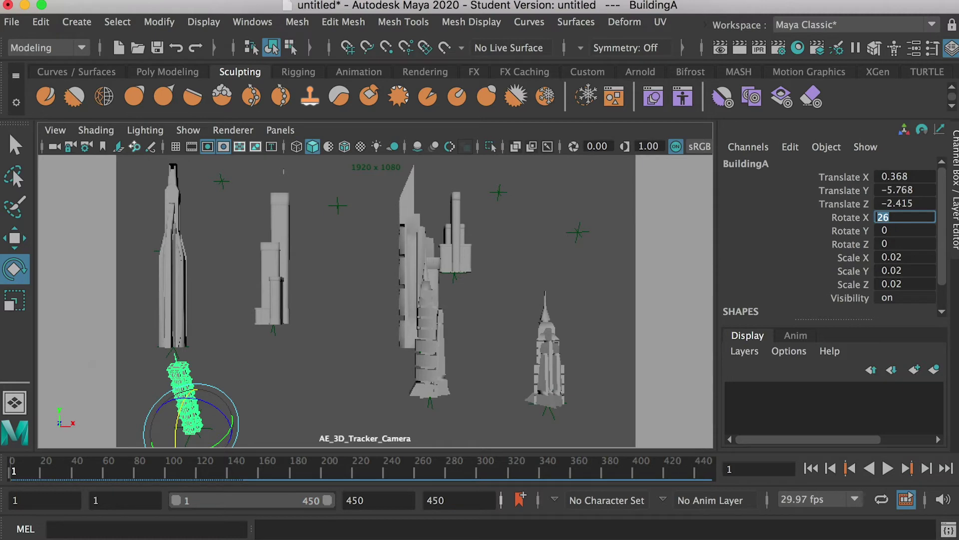
{"action": "key", "text": "Return"}
Bring the Outliner back into reach and set Rotate X to 26 for BuildingB, BuildingC and BuildingD
{"action": "left_click_drag", "start_coordinate": [958, 120], "coordinate": [696, 83]}
{"action": "left_click", "coordinate": [797, 447]}
{"action": "left_click", "coordinate": [892, 218]}
{"action": "type", "text": "26"}
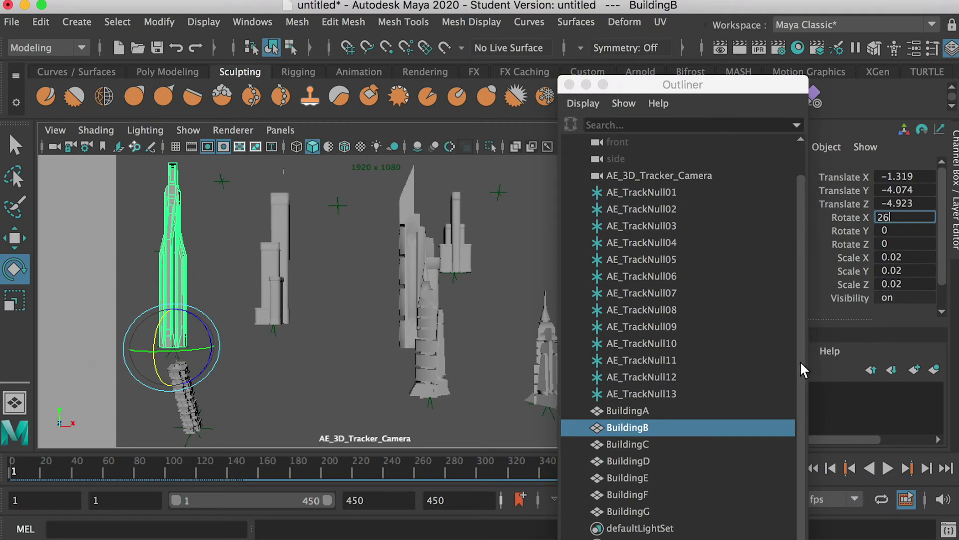
{"action": "left_click", "coordinate": [645, 447]}
{"action": "left_click", "coordinate": [883, 218]}
{"action": "type", "text": "26"}
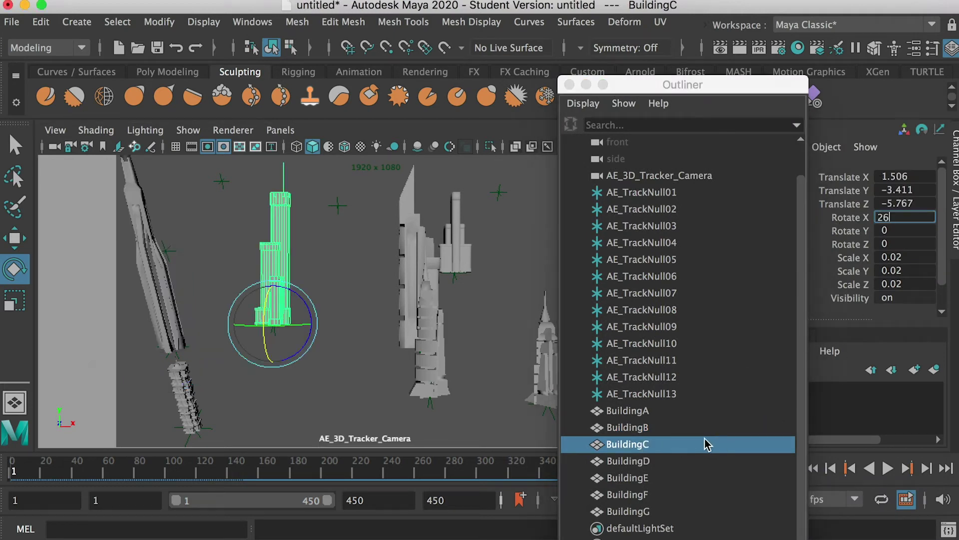
{"action": "left_click", "coordinate": [649, 461]}
{"action": "left_click", "coordinate": [894, 218]}
{"action": "type", "text": "26"}
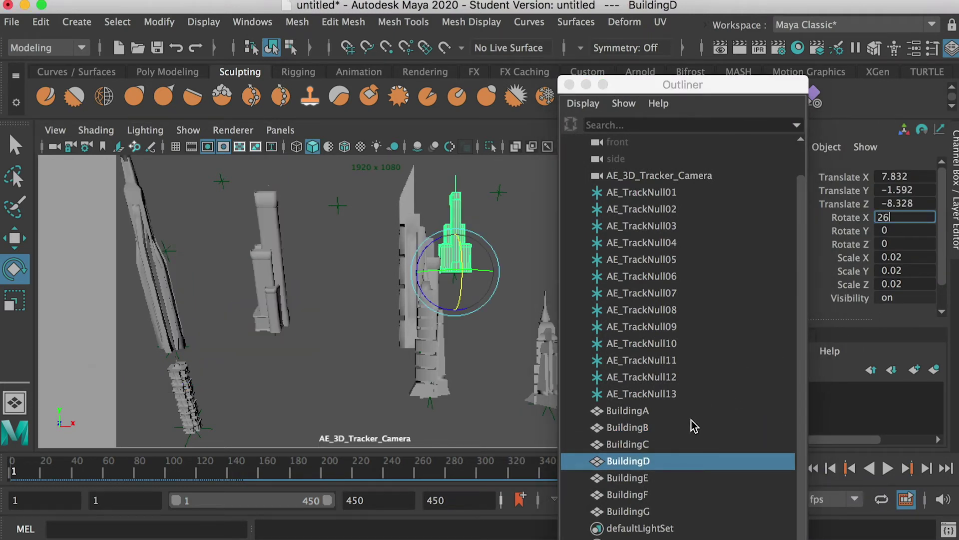
Set Rotate X to 26 for BuildingE, BuildingF and BuildingG
{"action": "left_click", "coordinate": [647, 478]}
{"action": "left_click", "coordinate": [895, 218]}
{"action": "type", "text": "26"}
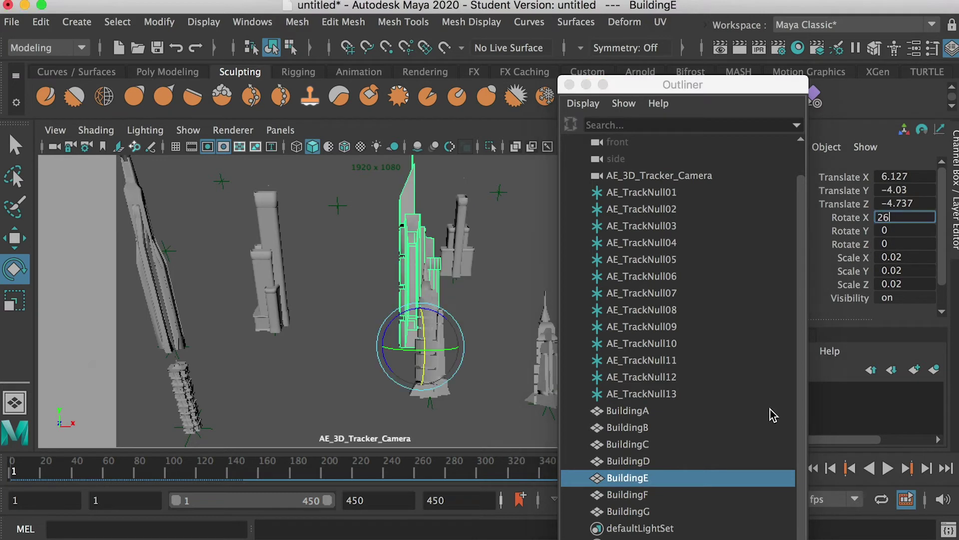
{"action": "left_click", "coordinate": [649, 494]}
{"action": "left_click", "coordinate": [894, 218]}
{"action": "type", "text": "26"}
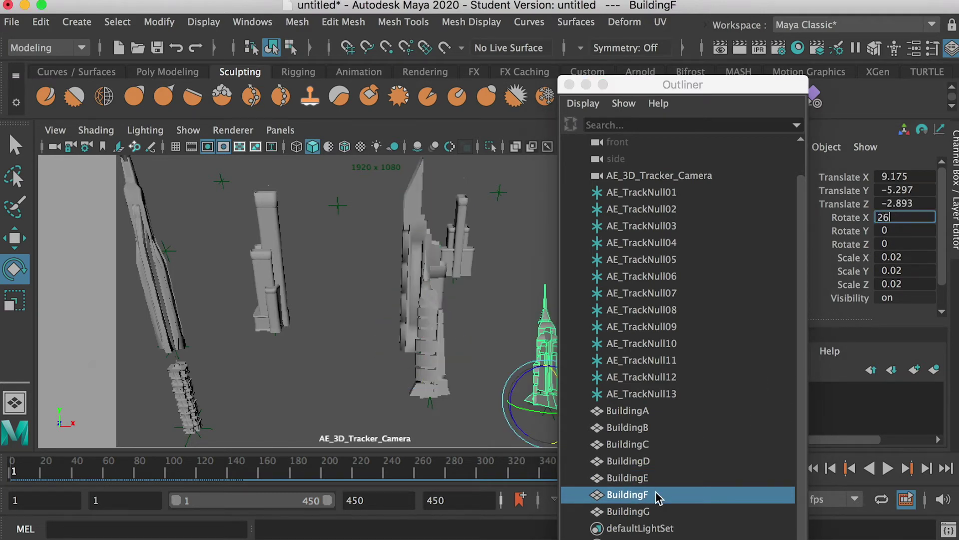
{"action": "left_click", "coordinate": [651, 510]}
{"action": "left_click", "coordinate": [895, 218]}
{"action": "type", "text": "26"}
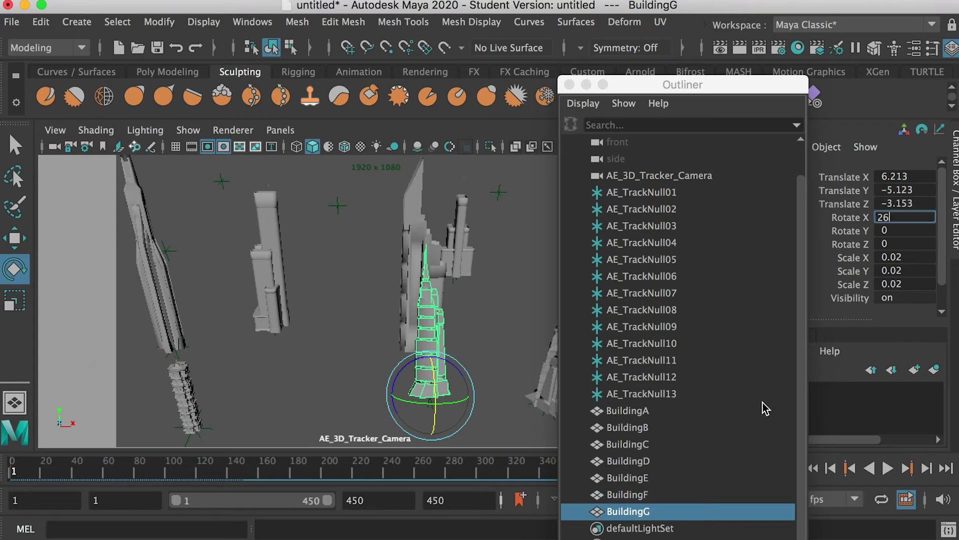
{"action": "left_click", "coordinate": [648, 495]}
{"action": "left_click", "coordinate": [648, 507]}
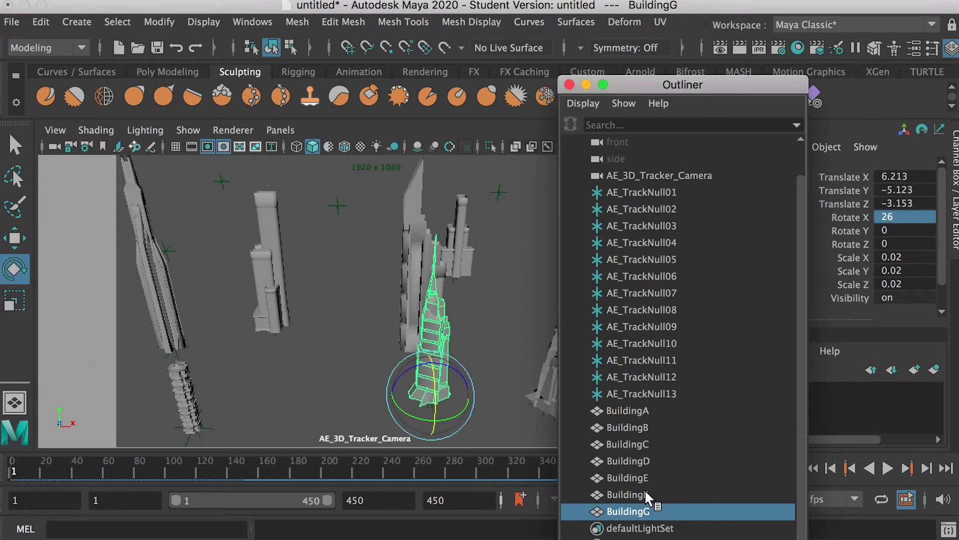
Check Rotate X on each building from BuildingF back to BuildingA, and preview the tilted buildings over the first frames of the tracked shot
{"action": "left_click", "coordinate": [645, 492]}
{"action": "left_click", "coordinate": [644, 477]}
{"action": "left_click", "coordinate": [643, 460]}
{"action": "left_click", "coordinate": [642, 444]}
{"action": "left_click", "coordinate": [639, 428]}
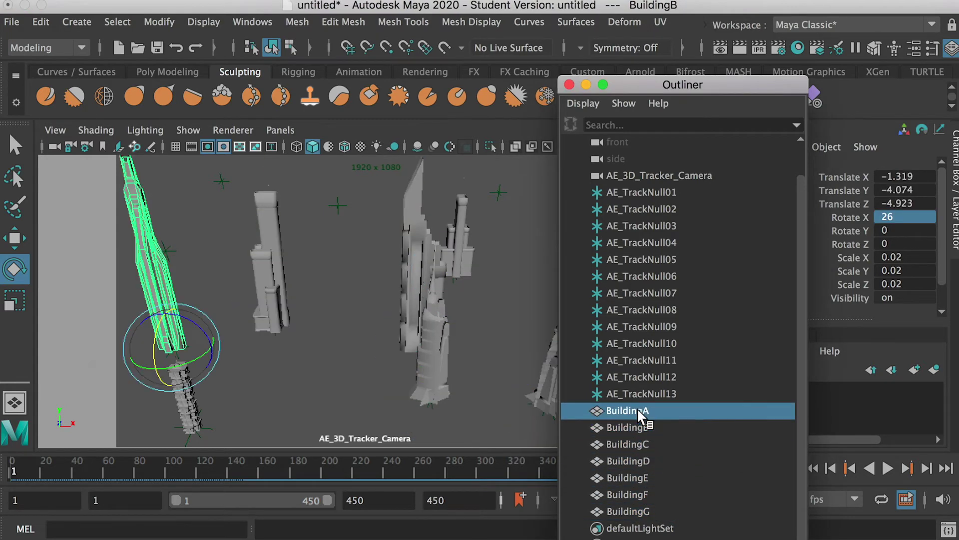
{"action": "left_click", "coordinate": [637, 410]}
{"action": "left_click_drag", "start_coordinate": [631, 85], "coordinate": [958, 139]}
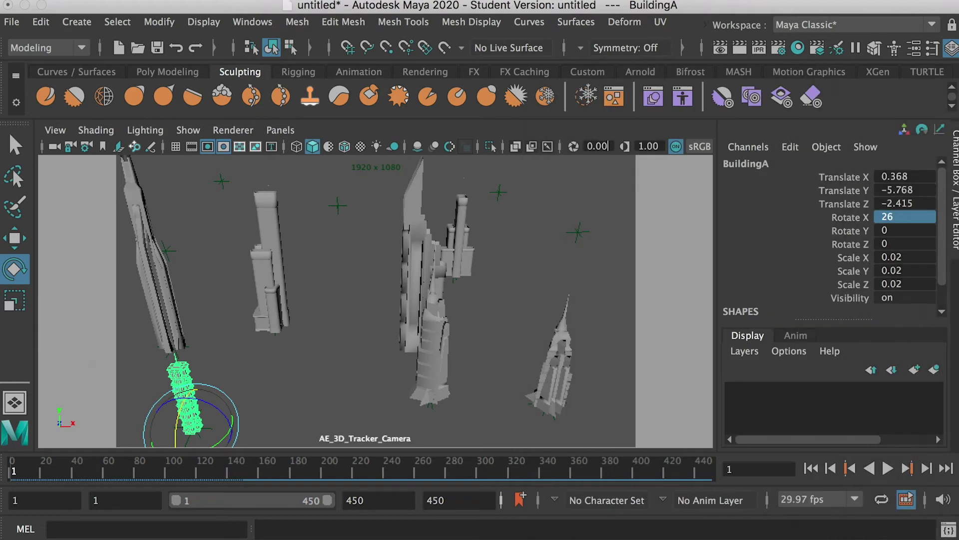
{"action": "mouse_move", "coordinate": [29, 476]}
{"action": "left_mouse_down"}
{"action": "mouse_move", "coordinate": [461, 476]}
{"action": "mouse_move", "coordinate": [13, 476]}
{"action": "left_mouse_up"}
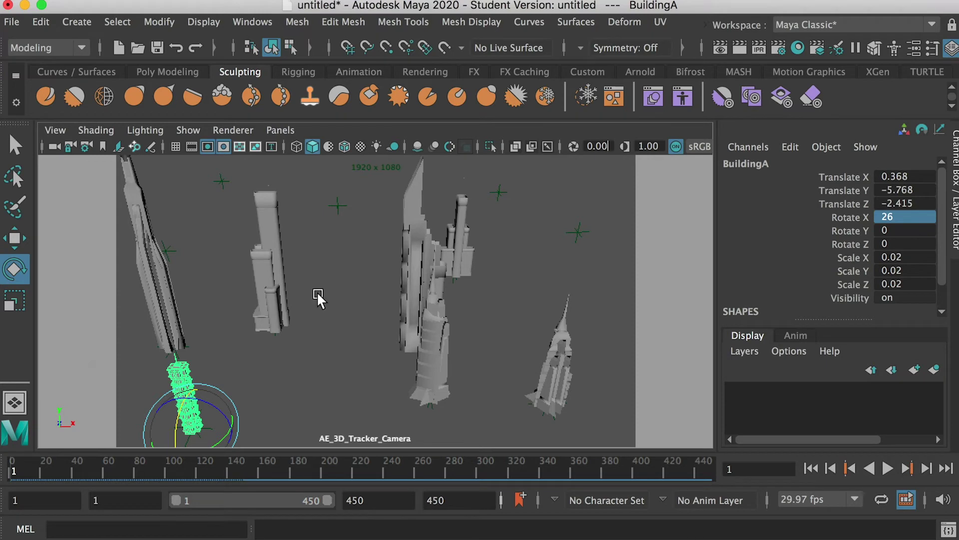
Return to the side-by-side views and hide the grid in the persp view
{"action": "key", "text": "space"}
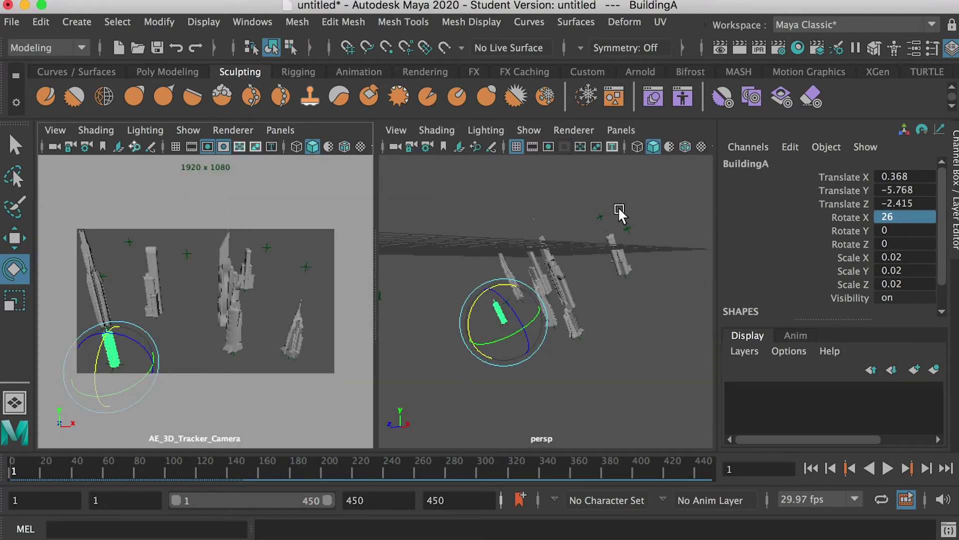
{"action": "left_click_drag", "start_coordinate": [639, 258], "coordinate": [502, 308], "text": "alt"}
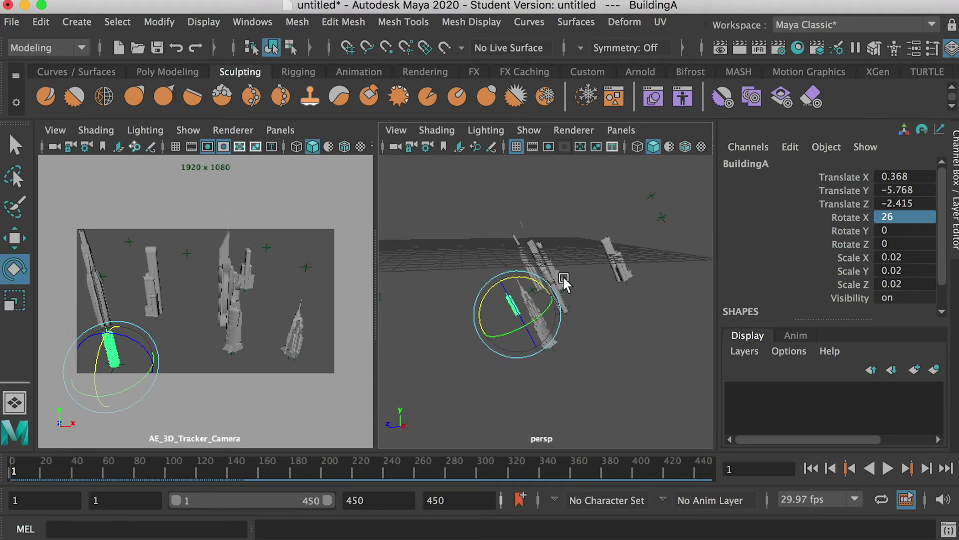
{"action": "left_click_drag", "start_coordinate": [648, 205], "coordinate": [491, 225], "text": "alt"}
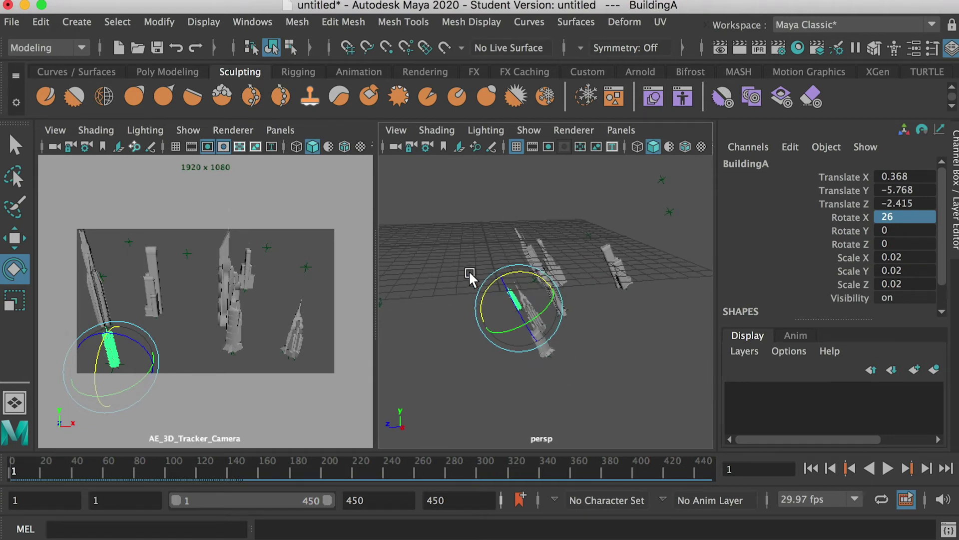
{"action": "left_click_drag", "start_coordinate": [547, 236], "coordinate": [523, 233], "text": "alt"}
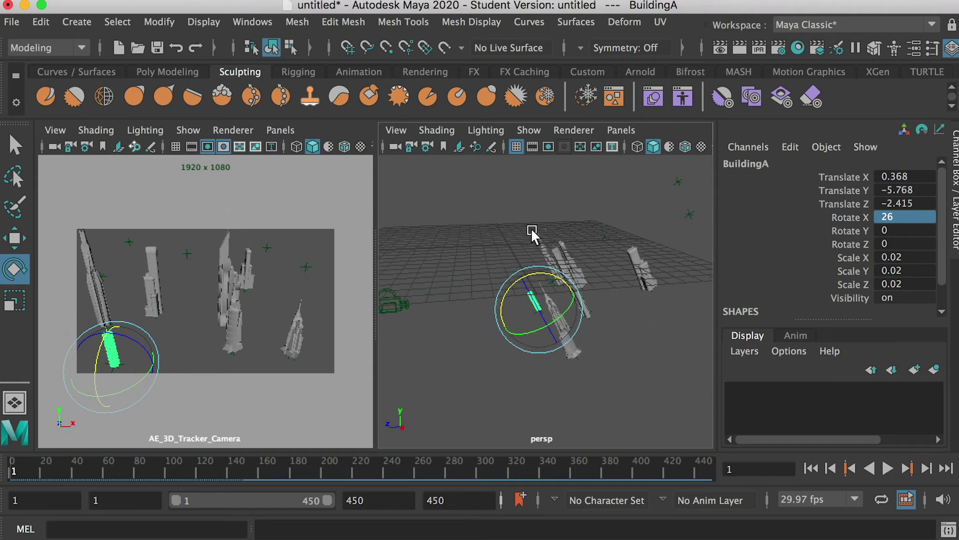
{"action": "left_click", "coordinate": [524, 129]}
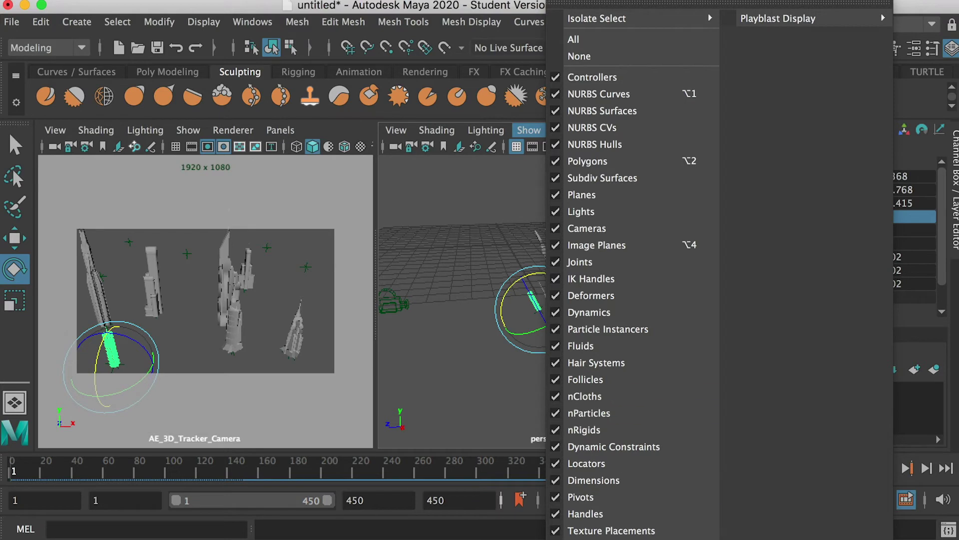
{"action": "left_click", "coordinate": [579, 539]}
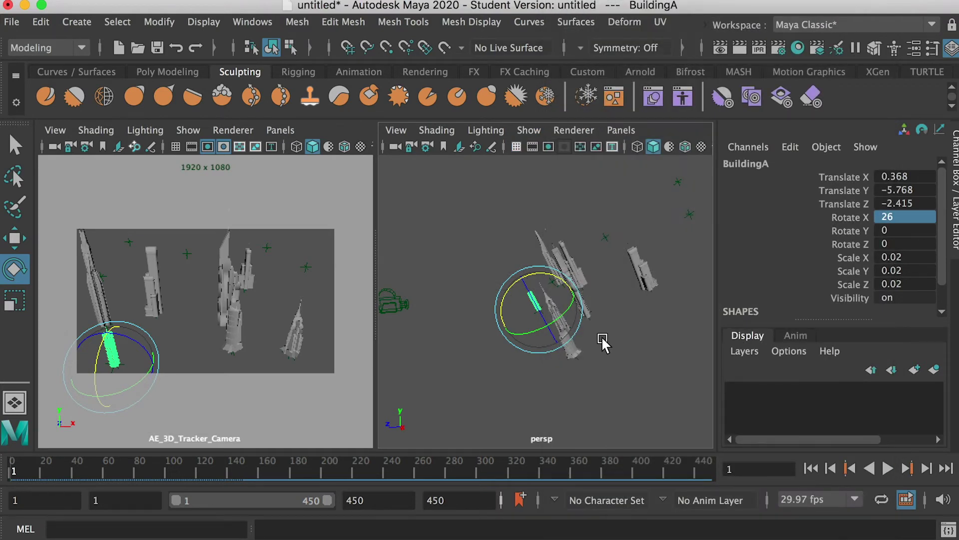
Duplicate BuildingF and vertex-snap the copy onto the unoccupied tracker null next to BuildingB's tower
{"action": "left_click", "coordinate": [573, 342]}
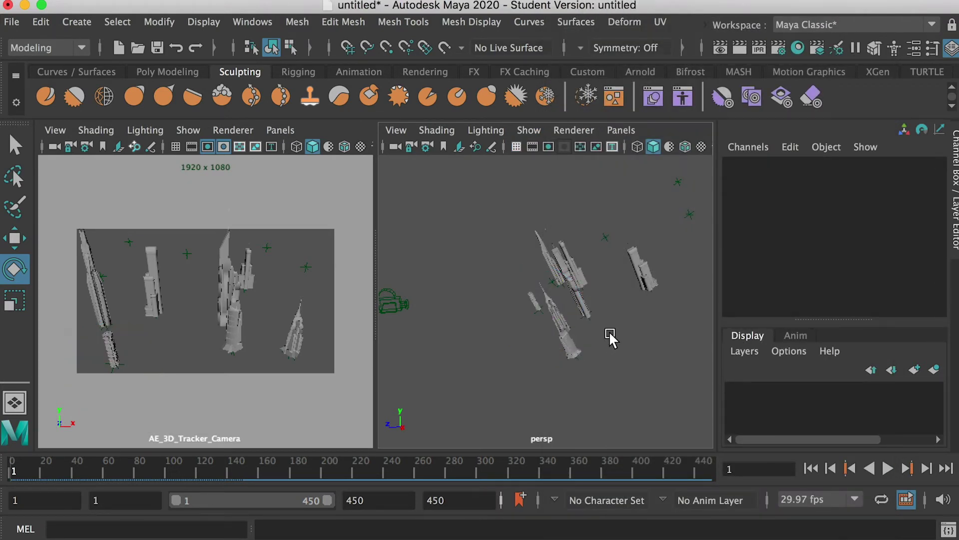
{"action": "left_click", "coordinate": [574, 342]}
{"action": "scroll", "coordinate": [572, 364], "scroll_direction": "up", "scroll_amount": 5}
{"action": "scroll", "coordinate": [590, 360], "scroll_direction": "down", "scroll_amount": 3}
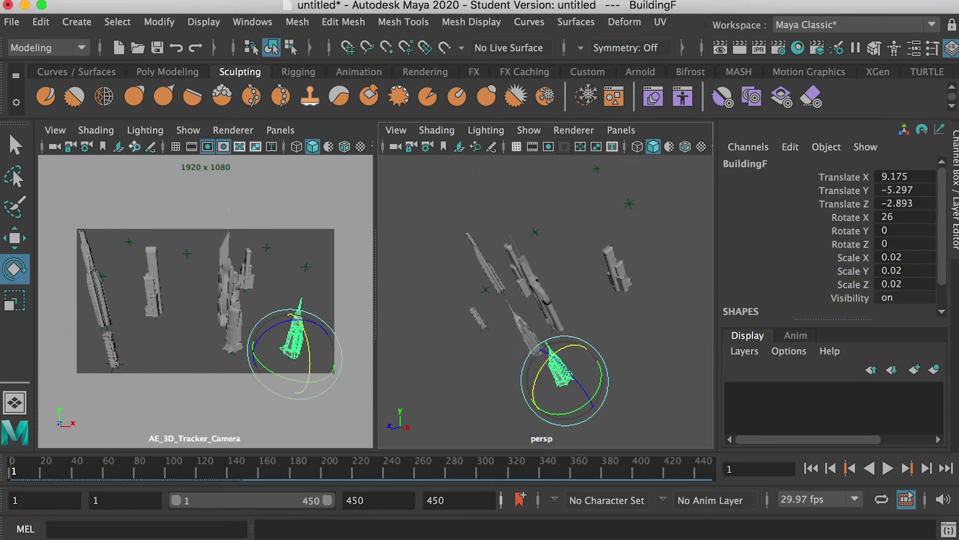
{"action": "left_click_drag", "start_coordinate": [958, 38], "coordinate": [825, 23]}
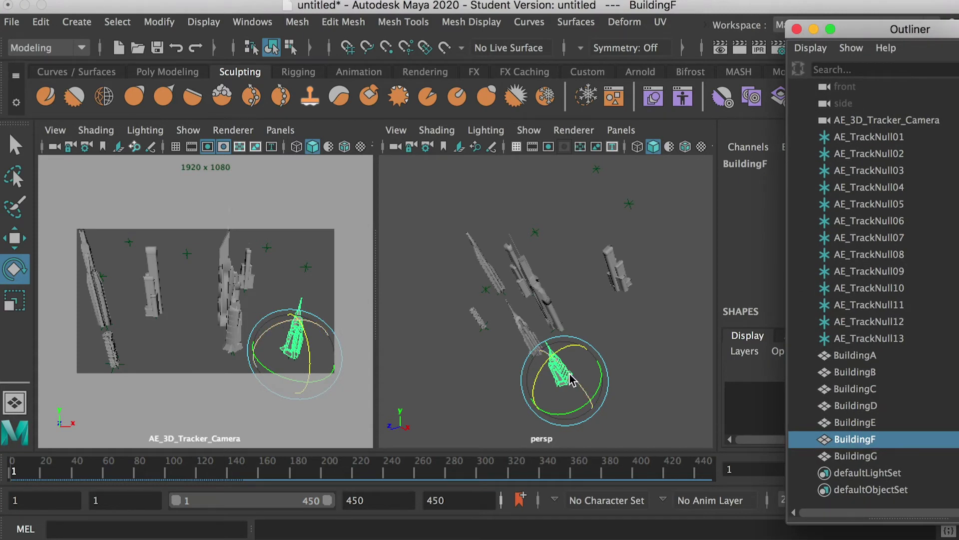
{"action": "key", "text": "ctrl+d"}
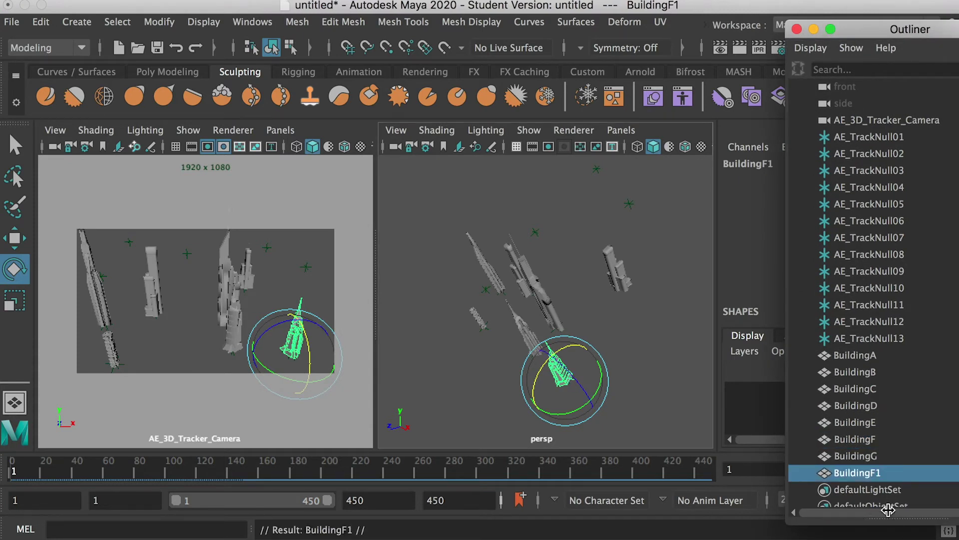
{"action": "key", "text": "w"}
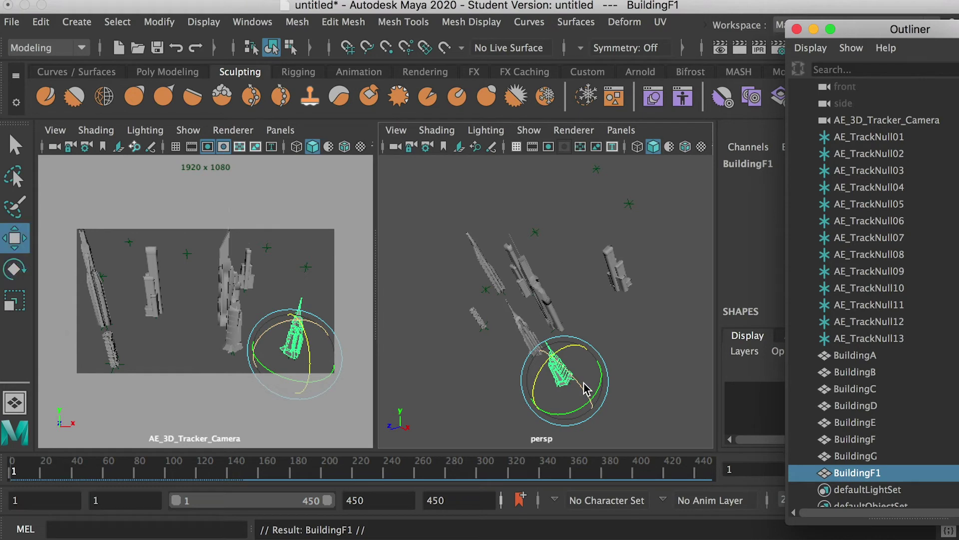
{"action": "key", "text": "v"}
{"action": "left_click_drag", "start_coordinate": [567, 387], "coordinate": [546, 239]}
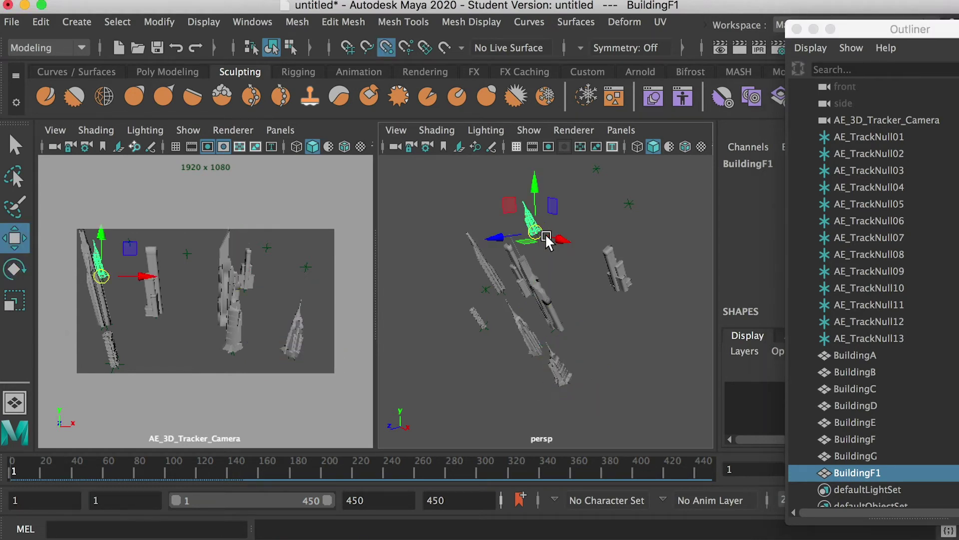
Rotate the BuildingF copy about its vertical axis so it faces differently from the original
{"action": "key", "text": "r"}
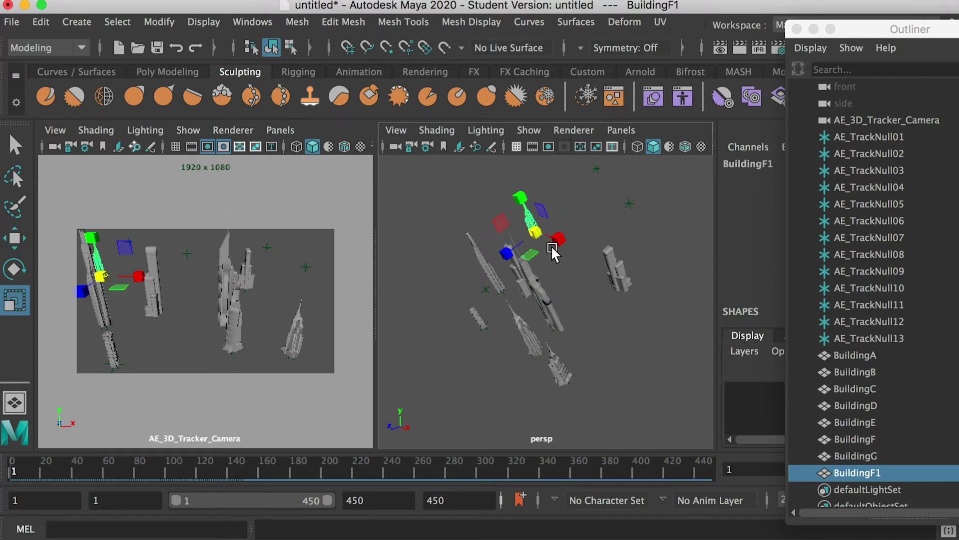
{"action": "key", "text": "e"}
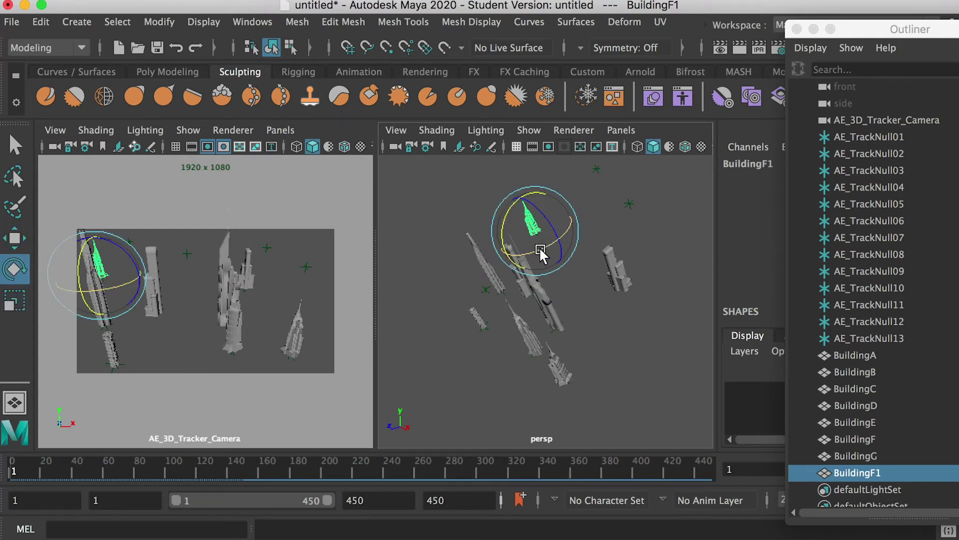
{"action": "mouse_move", "coordinate": [542, 249]}
{"action": "left_mouse_down"}
{"action": "mouse_move", "coordinate": [520, 250]}
{"action": "mouse_move", "coordinate": [558, 254]}
{"action": "mouse_move", "coordinate": [530, 244]}
{"action": "left_mouse_up"}
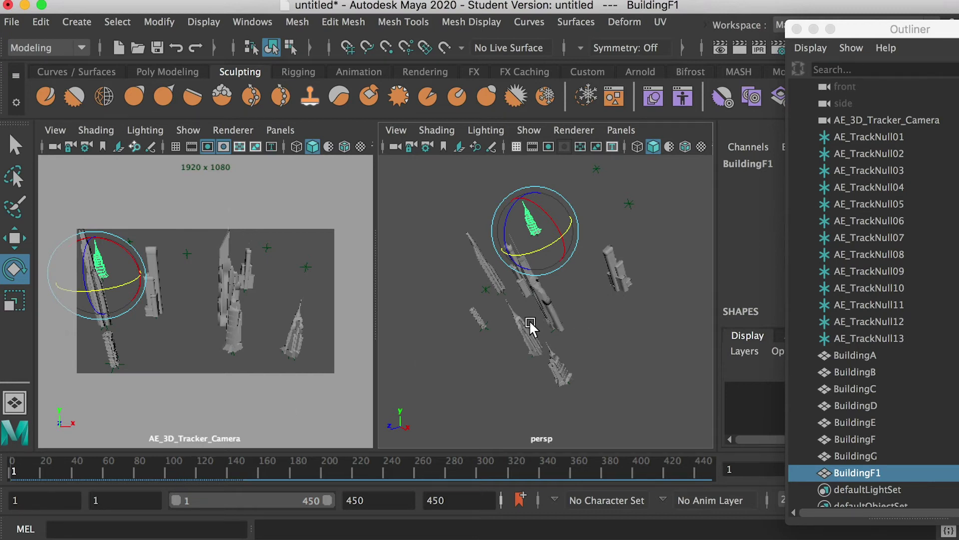
Duplicate BuildingG, vertex-snap the copy onto the far tracker null behind the BuildingF copy, and turn it about its vertical axis
{"action": "left_click", "coordinate": [538, 343]}
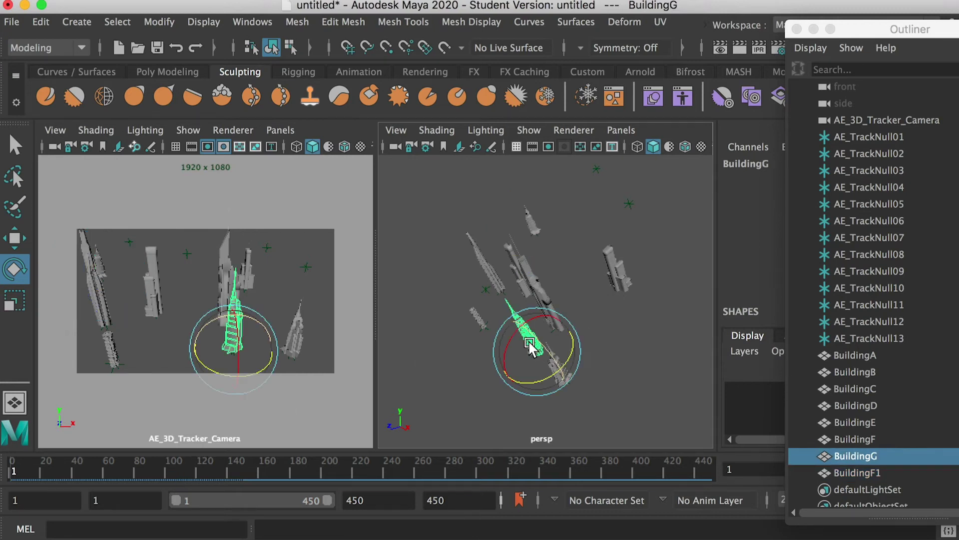
{"action": "key", "text": "ctrl+d"}
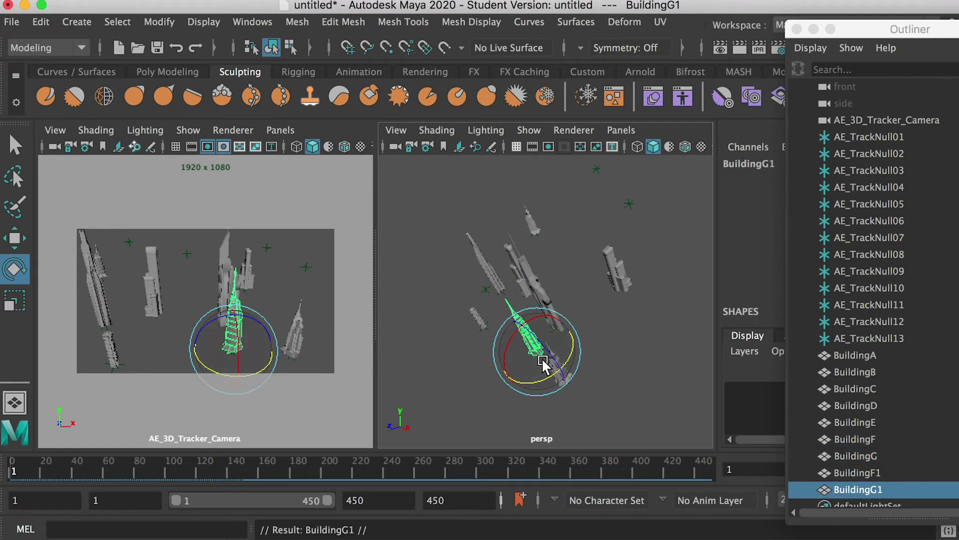
{"action": "key", "text": "w"}
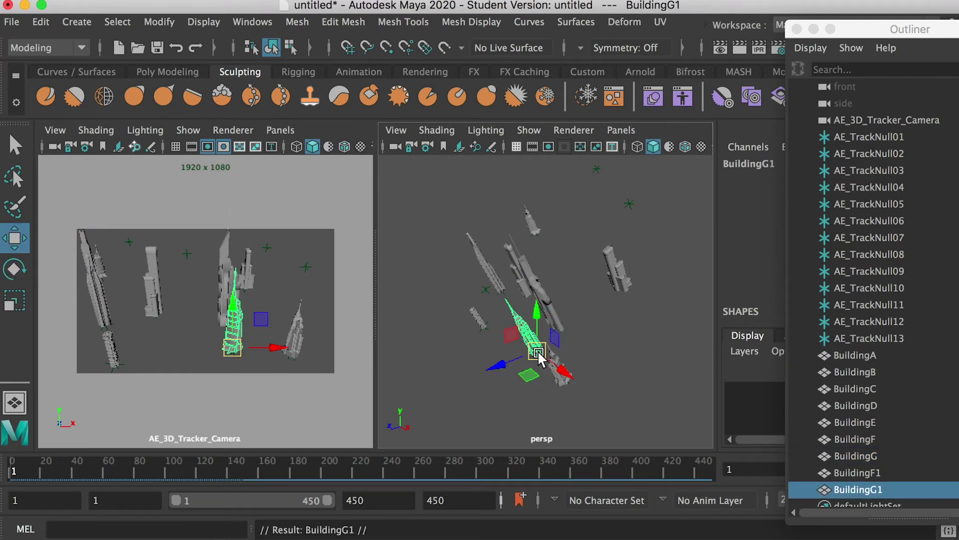
{"action": "key", "text": "v"}
{"action": "left_click_drag", "start_coordinate": [545, 334], "coordinate": [598, 164]}
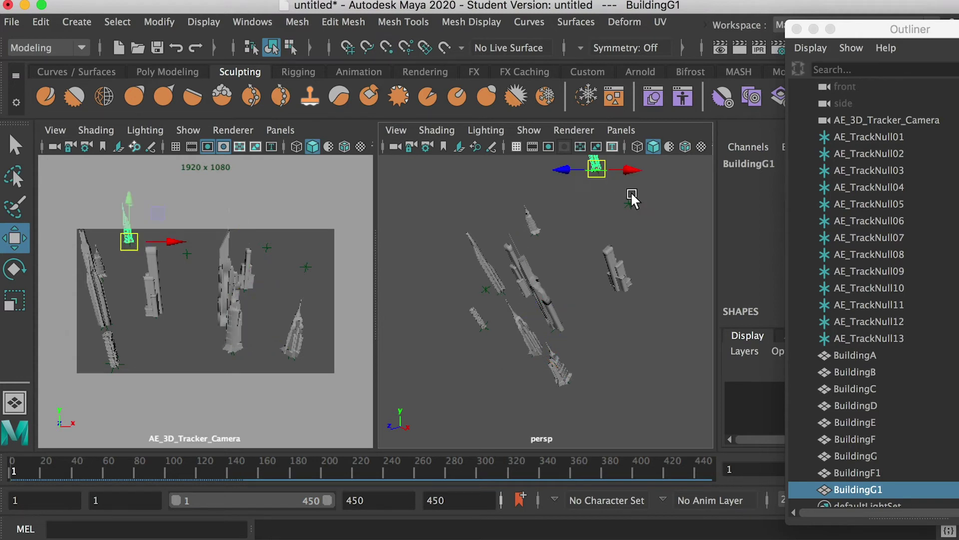
{"action": "key", "text": "e"}
{"action": "mouse_move", "coordinate": [599, 180]}
{"action": "left_mouse_down"}
{"action": "mouse_move", "coordinate": [535, 184]}
{"action": "mouse_move", "coordinate": [614, 176]}
{"action": "mouse_move", "coordinate": [603, 177]}
{"action": "left_mouse_up"}
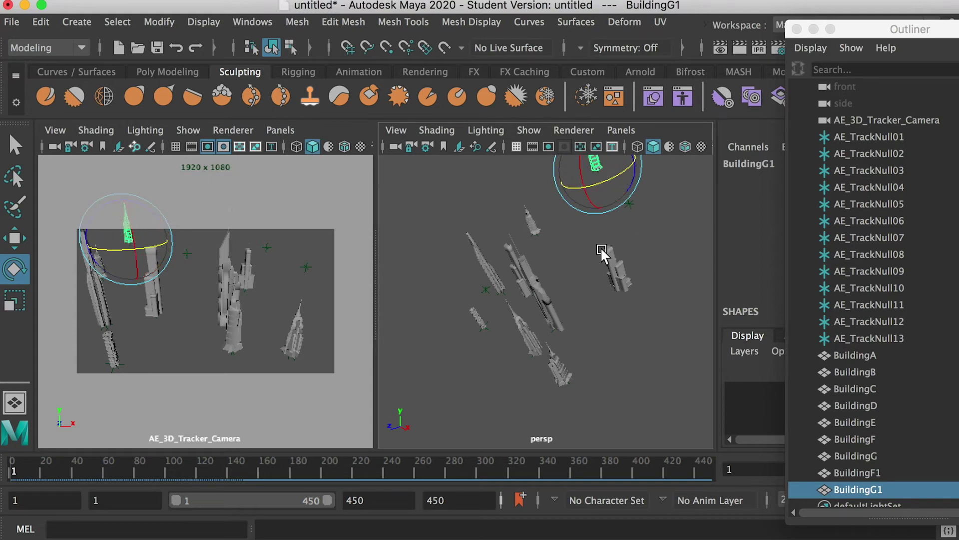
Duplicate BuildingC, snap the copy onto the free tracker null beside the BuildingG copy, and turn it about its vertical axis
{"action": "left_click", "coordinate": [535, 303]}
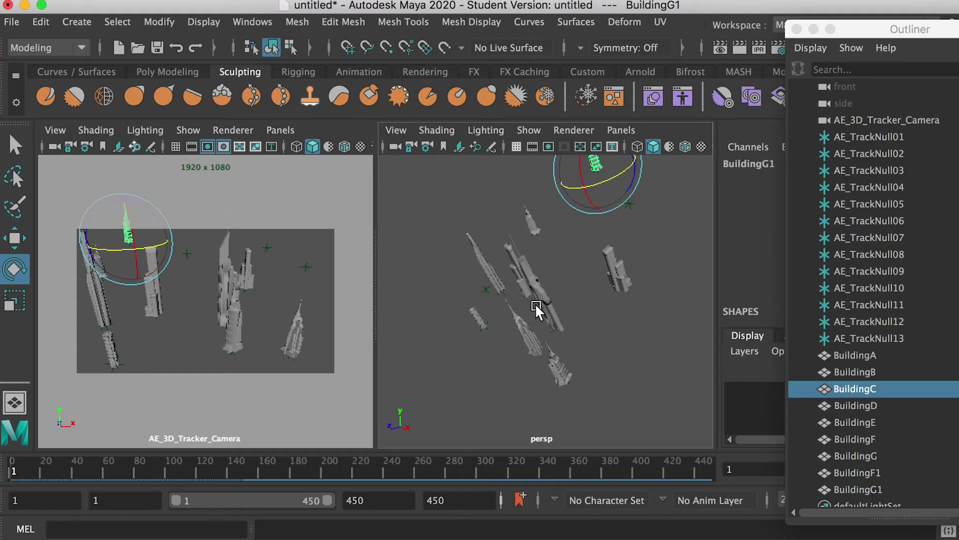
{"action": "key", "text": "ctrl+d"}
{"action": "key", "text": "w"}
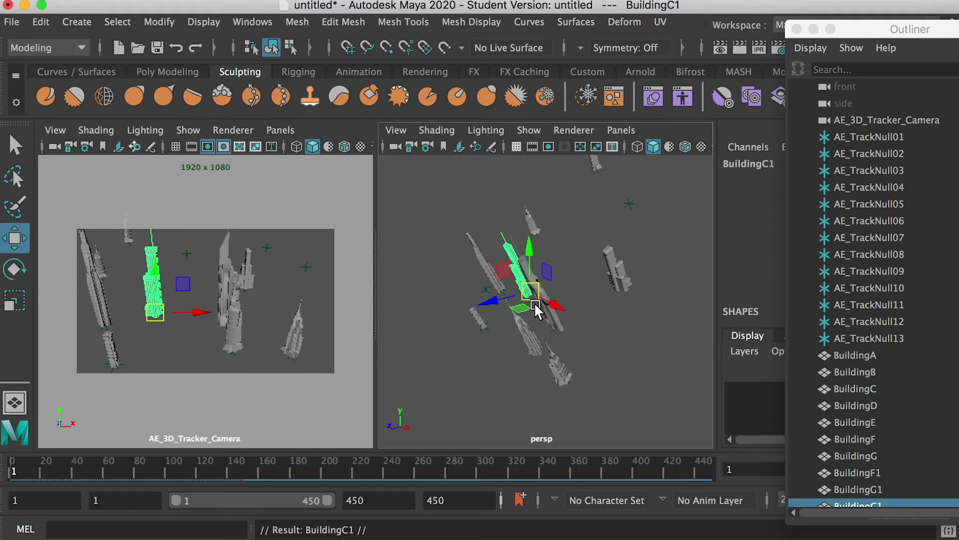
{"action": "middle_click_drag", "start_coordinate": [609, 220], "coordinate": [638, 217]}
{"action": "key", "text": "r"}
{"action": "key", "text": "e"}
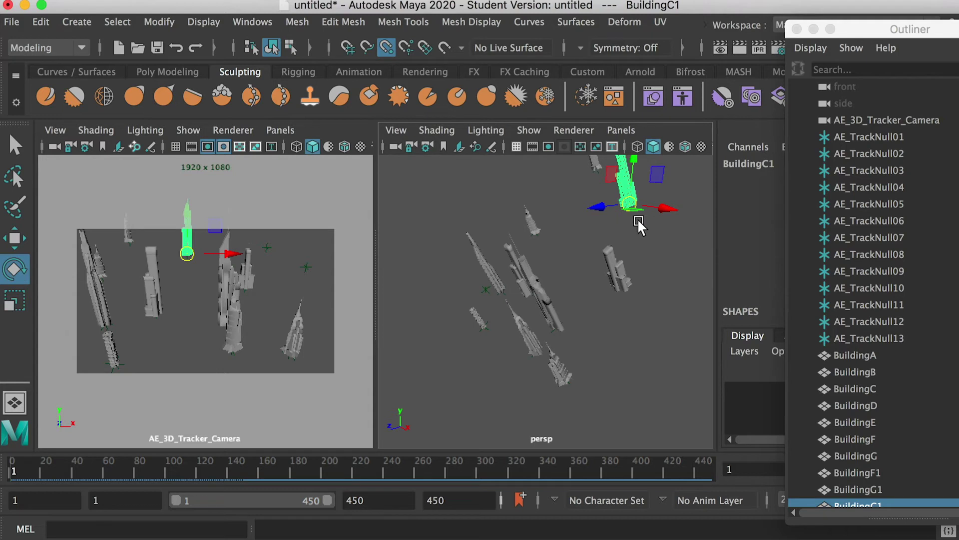
{"action": "left_click_drag", "start_coordinate": [595, 220], "coordinate": [616, 226]}
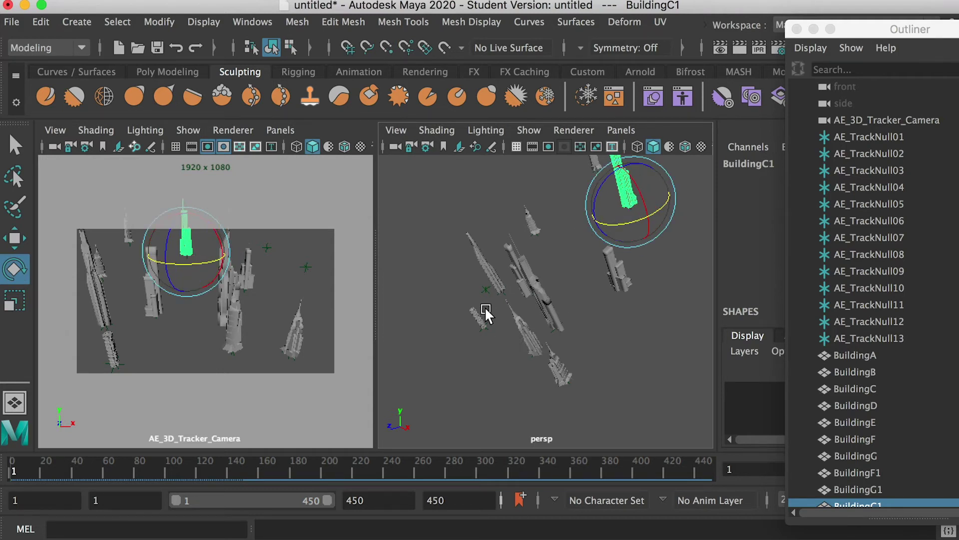
Duplicate BuildingD, vertex-snap the copy onto the free tracker null beside BuildingB and BuildingA, and rotate it
{"action": "left_click", "coordinate": [566, 329]}
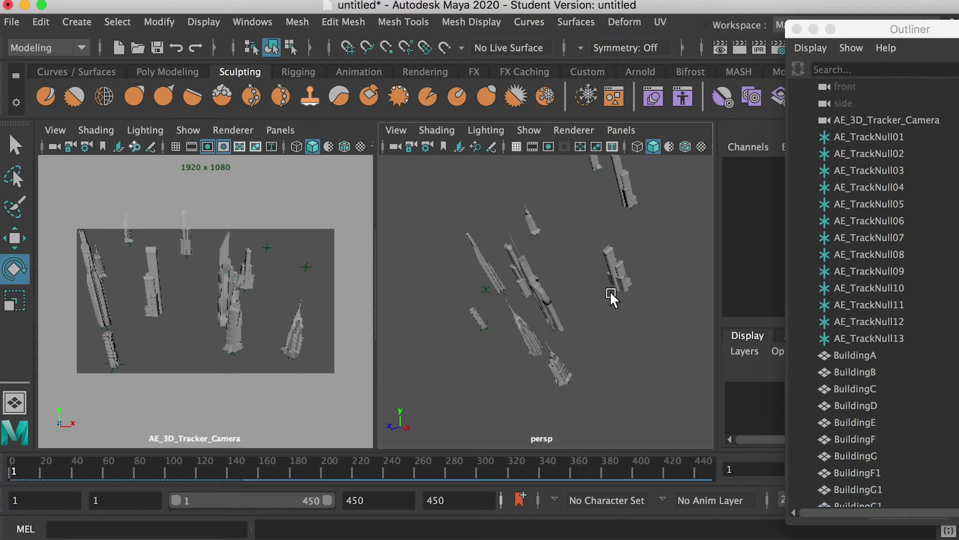
{"action": "left_click", "coordinate": [615, 280]}
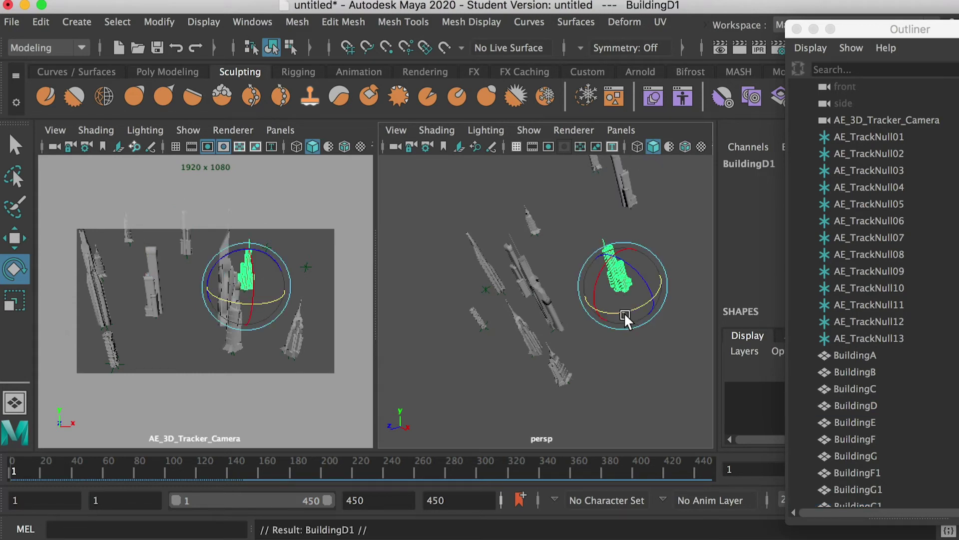
{"action": "key", "text": "w"}
{"action": "key", "text": "v"}
{"action": "left_click_drag", "start_coordinate": [623, 287], "coordinate": [446, 315]}
{"action": "key", "text": "e"}
{"action": "left_click_drag", "start_coordinate": [446, 315], "coordinate": [474, 342], "text": "alt"}
{"action": "left_click_drag", "start_coordinate": [634, 306], "coordinate": [583, 257], "text": "alt"}
{"action": "left_click_drag", "start_coordinate": [592, 289], "coordinate": [552, 319], "text": "alt"}
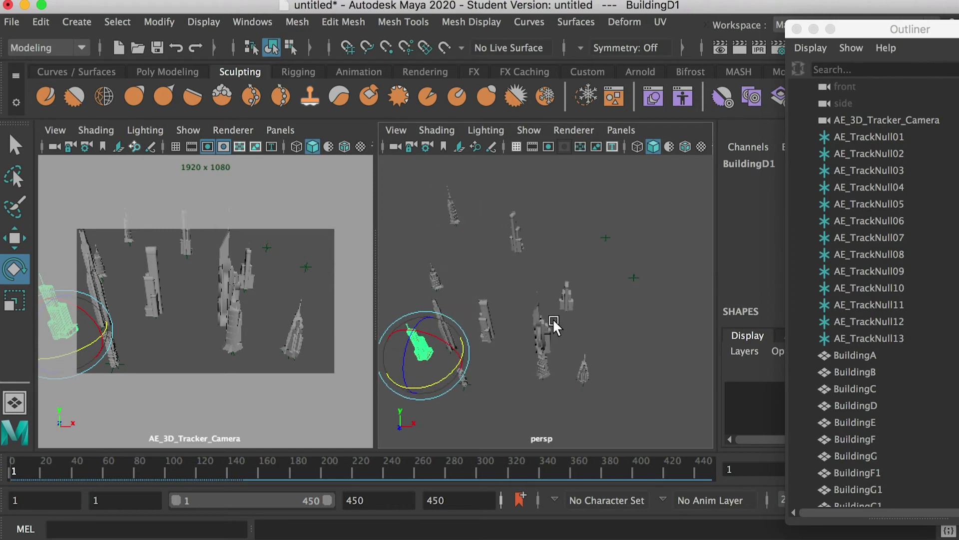
Duplicate BuildingB, snap the copy onto the farther of the two remaining free tracker nulls, and turn it about its vertical axis
{"action": "left_click", "coordinate": [447, 338]}
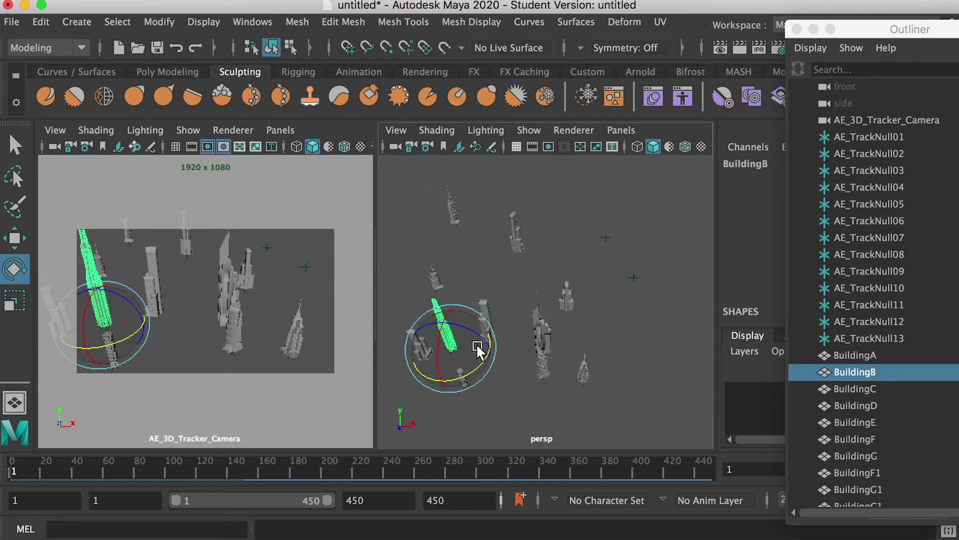
{"action": "key", "text": "ctrl+d"}
{"action": "key", "text": "w"}
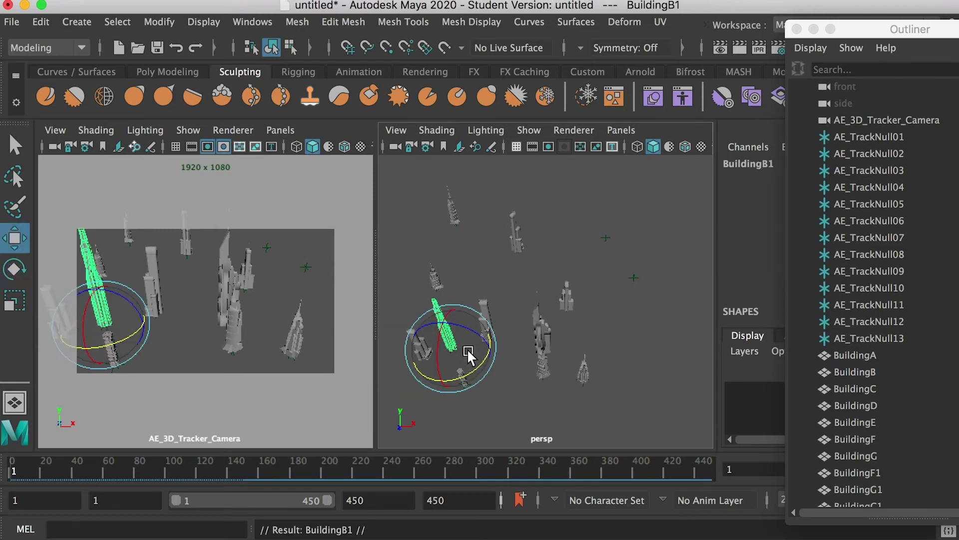
{"action": "left_click_drag", "start_coordinate": [453, 346], "coordinate": [609, 242]}
{"action": "key", "text": "v"}
{"action": "key", "text": "r"}
{"action": "key", "text": "e"}
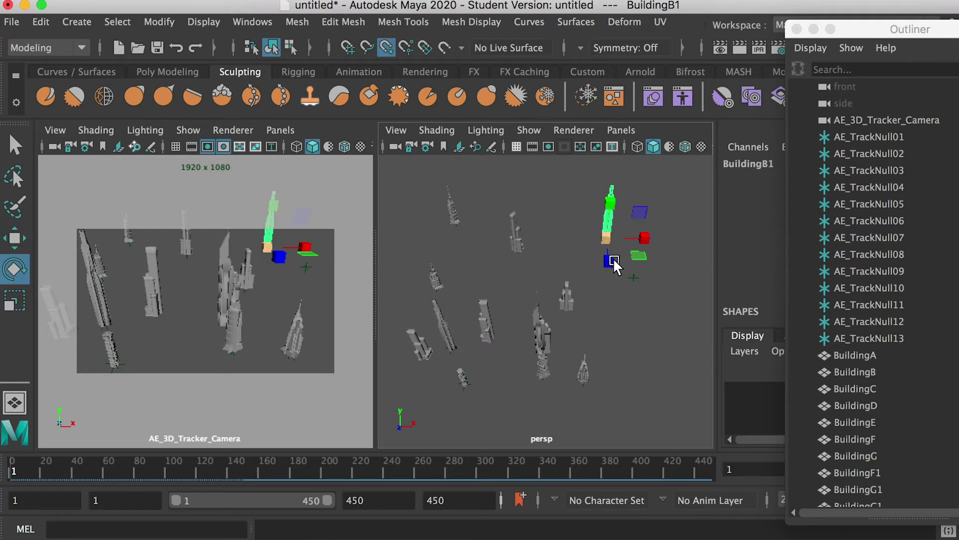
{"action": "left_click_drag", "start_coordinate": [599, 256], "coordinate": [661, 258]}
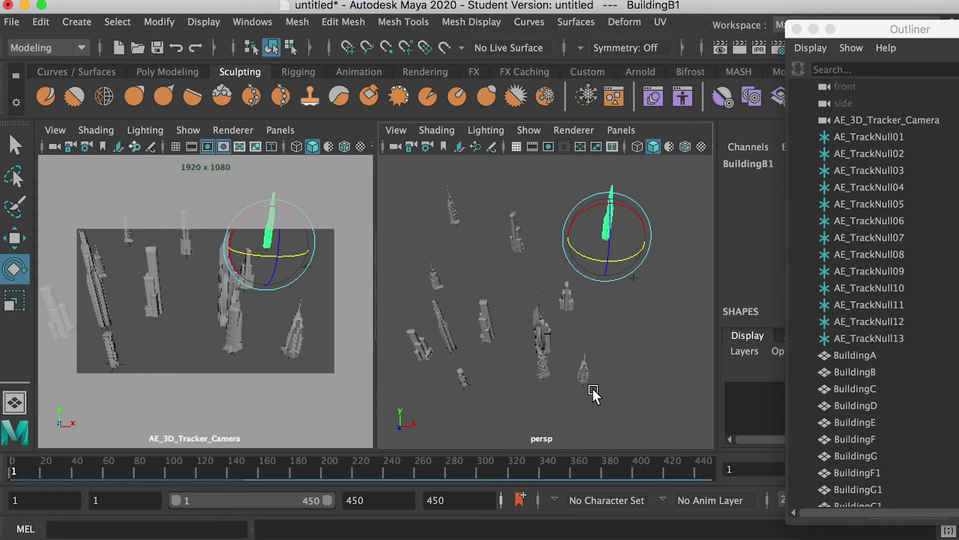
Duplicate BuildingA, vertex-snap the copy onto the last free tracker null, and turn it about its vertical axis
{"action": "left_click", "coordinate": [433, 280]}
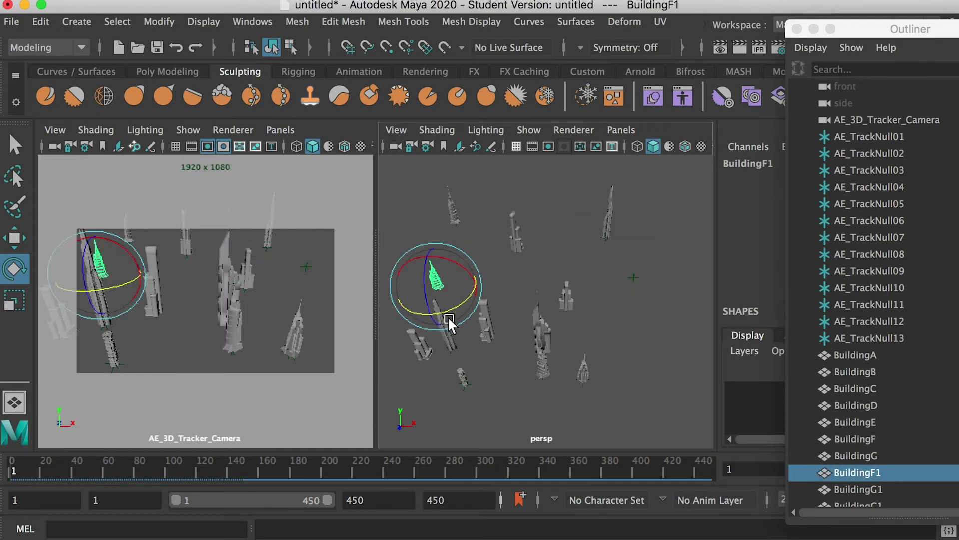
{"action": "left_click", "coordinate": [458, 371]}
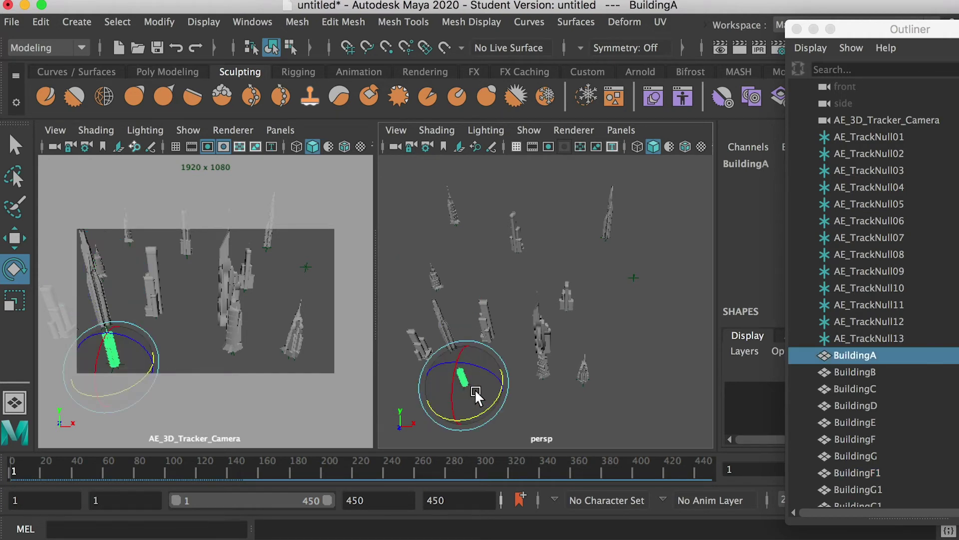
{"action": "key", "text": "ctrl+d"}
{"action": "key", "text": "w"}
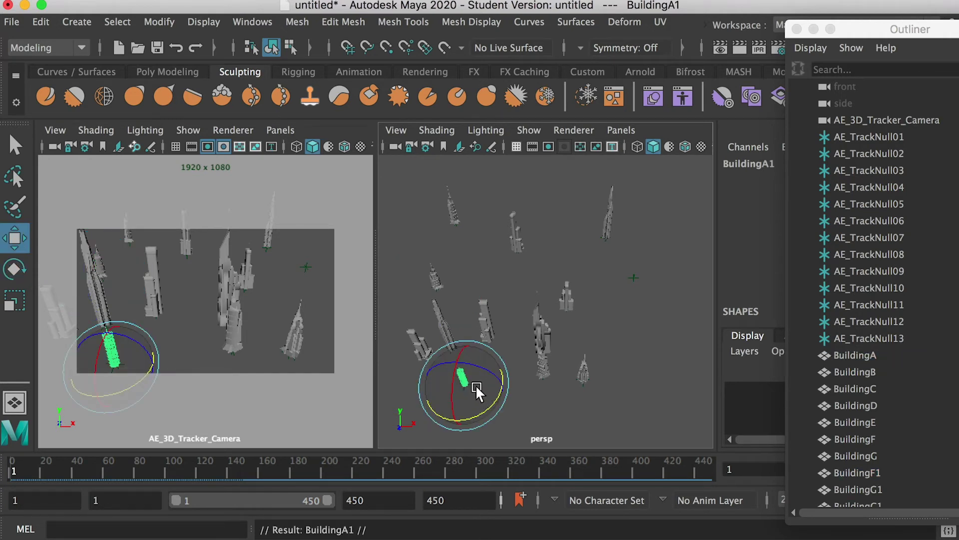
{"action": "key", "text": "v"}
{"action": "left_click_drag", "start_coordinate": [468, 382], "coordinate": [641, 271]}
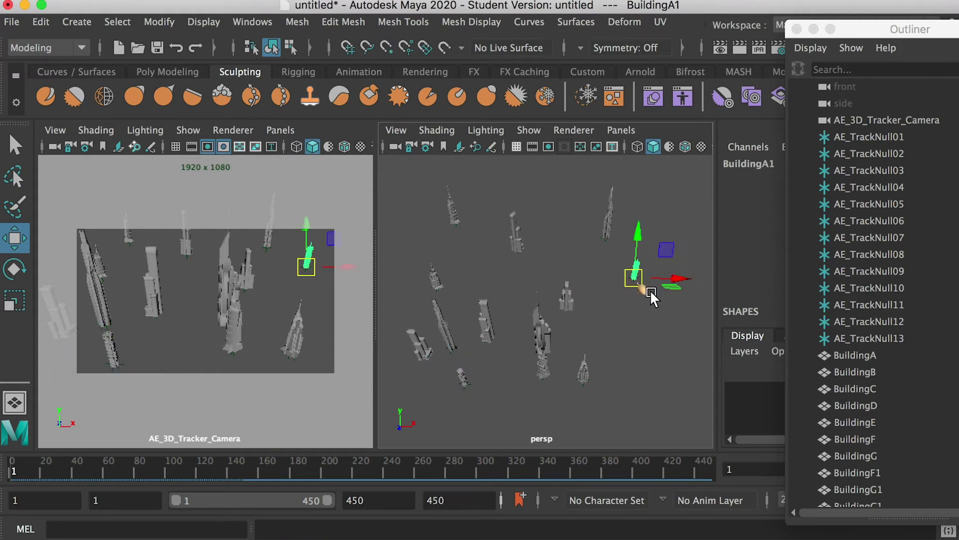
{"action": "key", "text": "r"}
{"action": "key", "text": "e"}
{"action": "left_click_drag", "start_coordinate": [609, 290], "coordinate": [658, 316]}
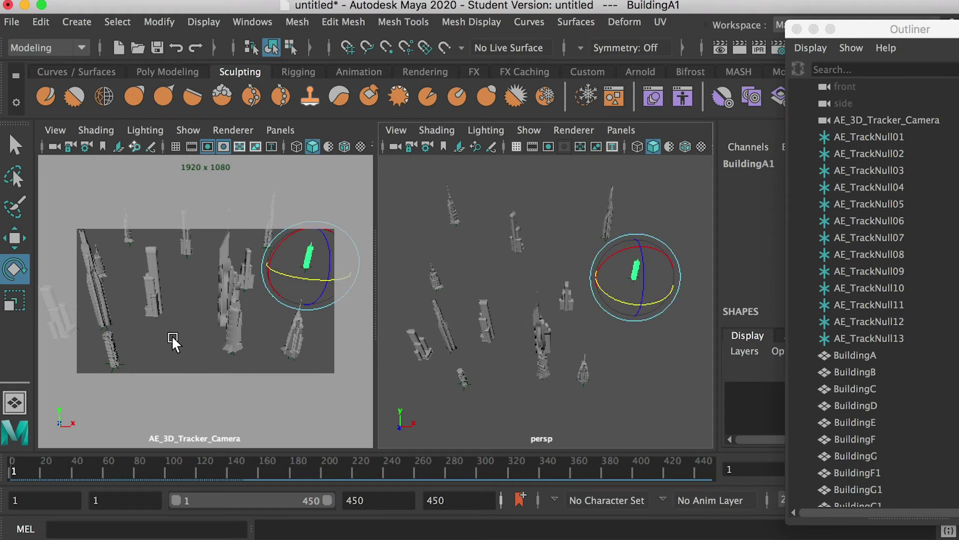
Maximize the AE_3D_Tracker_Camera view and preview the full city over the first frames of the shot
{"action": "key", "text": "space"}
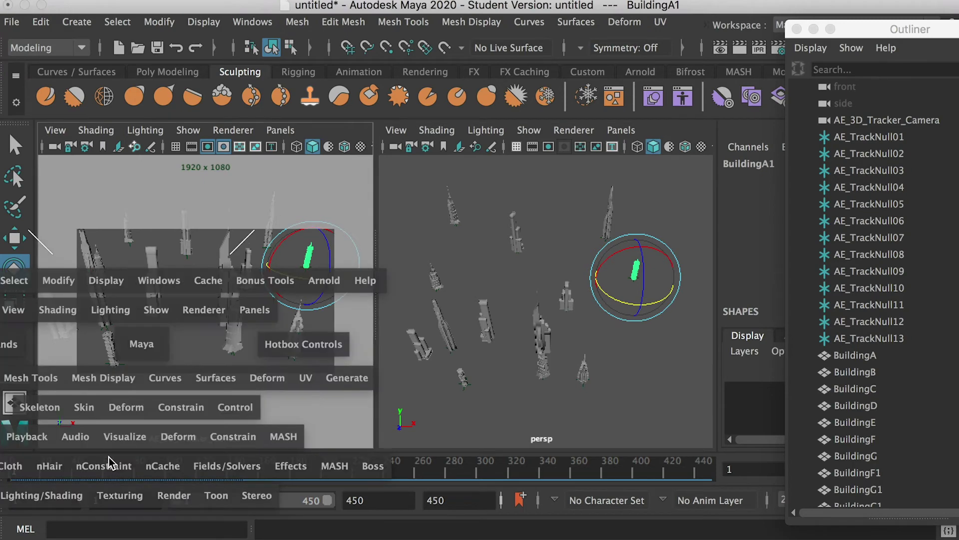
{"action": "key", "text": "space"}
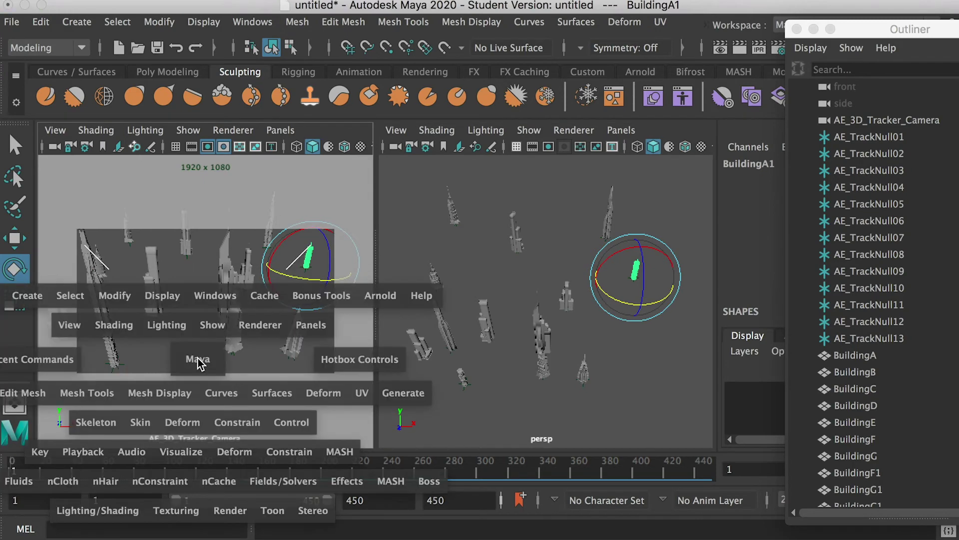
{"action": "left_click_drag", "start_coordinate": [44, 468], "coordinate": [13, 467]}
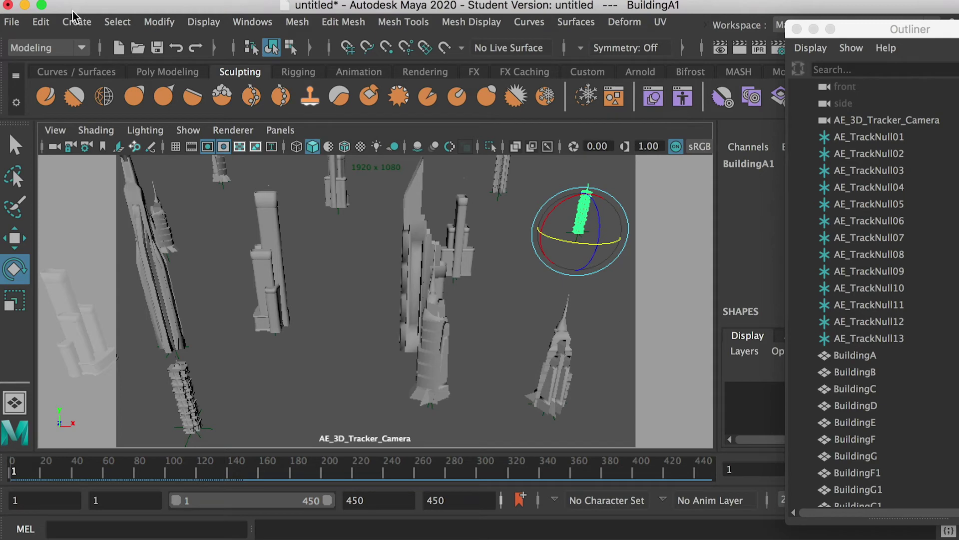
Save the scene as a Maya ASCII file named Demo-Step1 in the 05Demo folder
{"action": "left_click", "coordinate": [10, 22]}
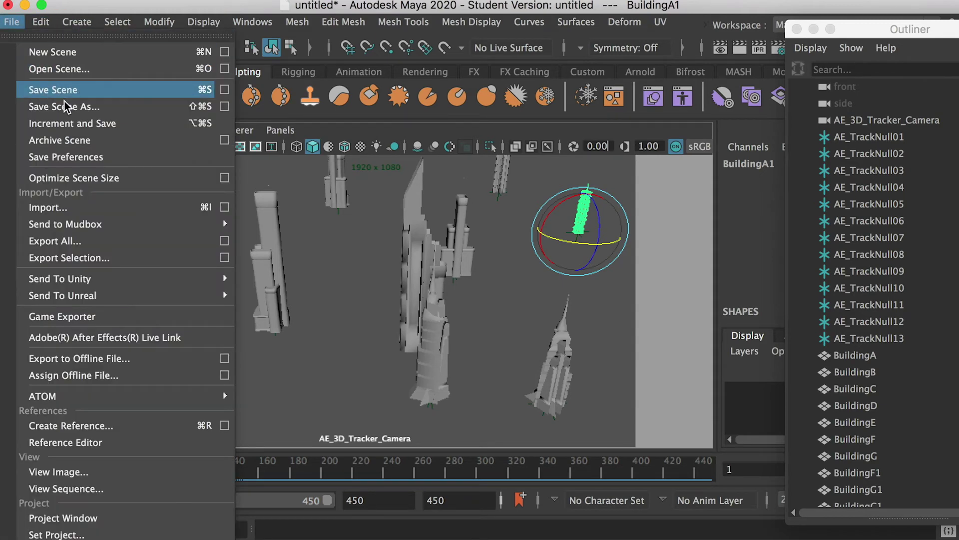
{"action": "left_click", "coordinate": [82, 107]}
{"action": "type", "text": "Demo-Step1"}
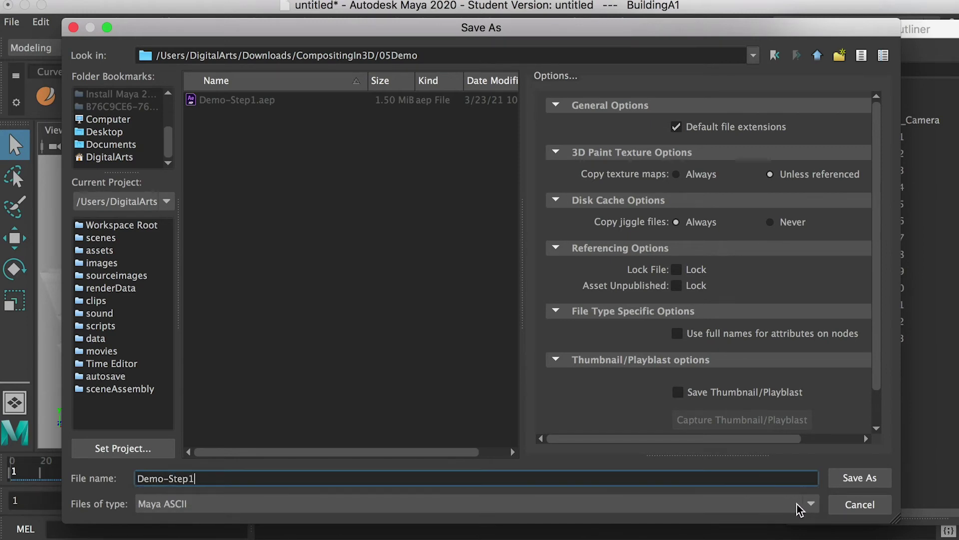
{"action": "left_click", "coordinate": [857, 478]}
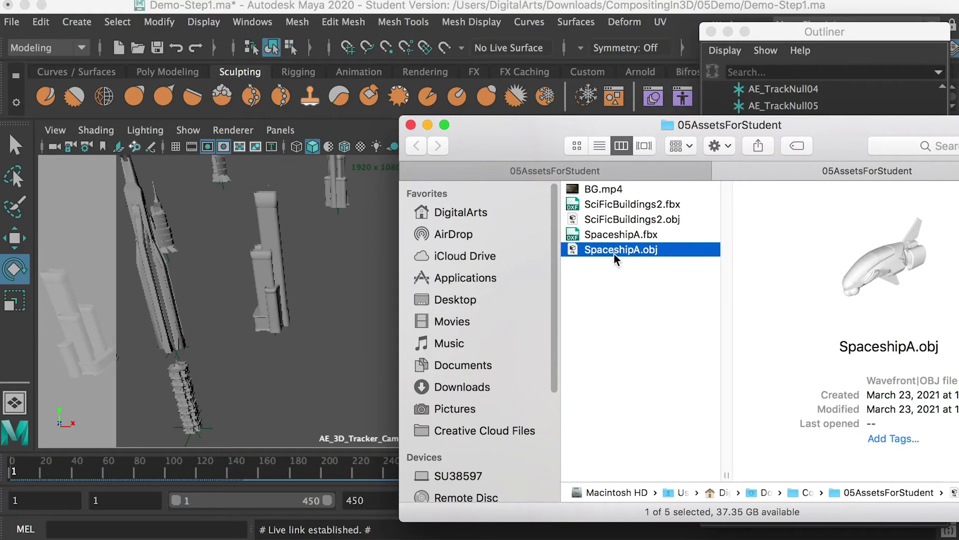
Import SpaceshipA.obj from the 05AssetsForStudent folder into the scene and select the SpaceshipA mesh
{"action": "left_click_drag", "start_coordinate": [635, 253], "coordinate": [325, 302]}
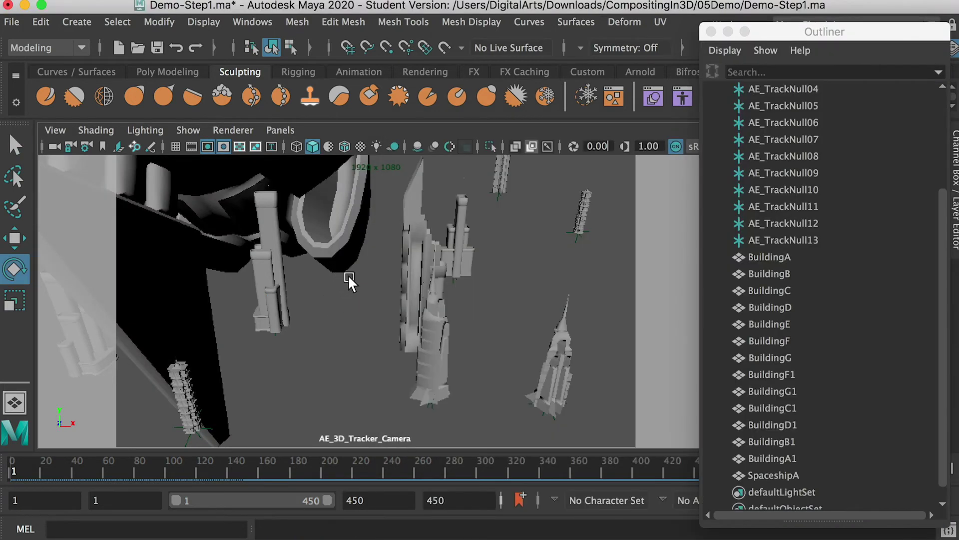
{"action": "left_click", "coordinate": [774, 475]}
{"action": "right_click_drag", "start_coordinate": [424, 315], "coordinate": [255, 273], "text": "alt"}
{"action": "right_click_drag", "start_coordinate": [386, 275], "coordinate": [327, 268], "text": "alt"}
{"action": "left_click_drag", "start_coordinate": [369, 270], "coordinate": [345, 272], "text": "alt"}
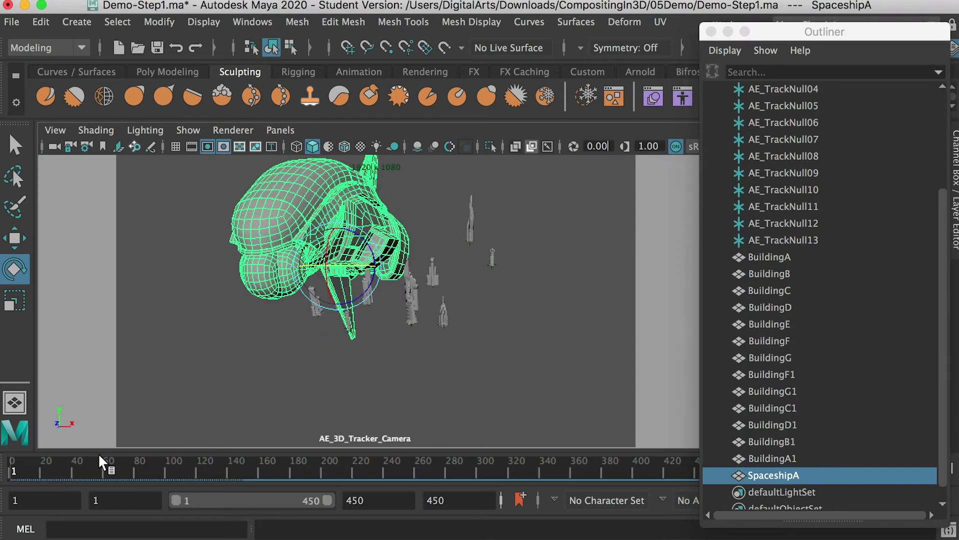
Scale SpaceshipA down uniformly until it suits the size of the buildings, and restore the tracked camera view at frame 1
{"action": "key", "text": "r"}
{"action": "left_click_drag", "start_coordinate": [342, 266], "coordinate": [161, 279]}
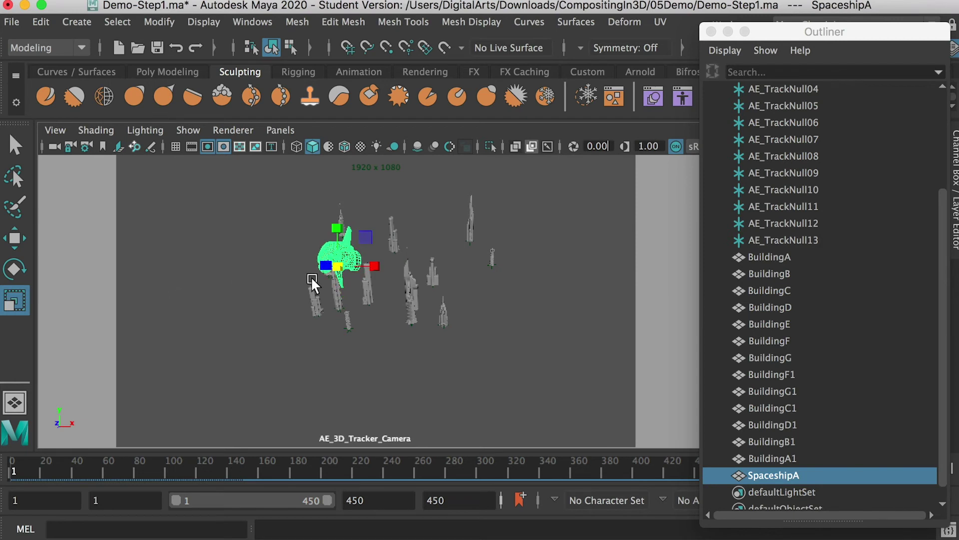
{"action": "left_click_drag", "start_coordinate": [341, 268], "coordinate": [308, 270]}
{"action": "right_click_drag", "start_coordinate": [361, 286], "coordinate": [463, 369], "text": "alt"}
{"action": "left_click_drag", "start_coordinate": [312, 240], "coordinate": [297, 243]}
{"action": "mouse_move", "coordinate": [2, 483]}
{"action": "left_mouse_down"}
{"action": "mouse_move", "coordinate": [145, 470]}
{"action": "mouse_move", "coordinate": [2, 470]}
{"action": "left_mouse_up"}
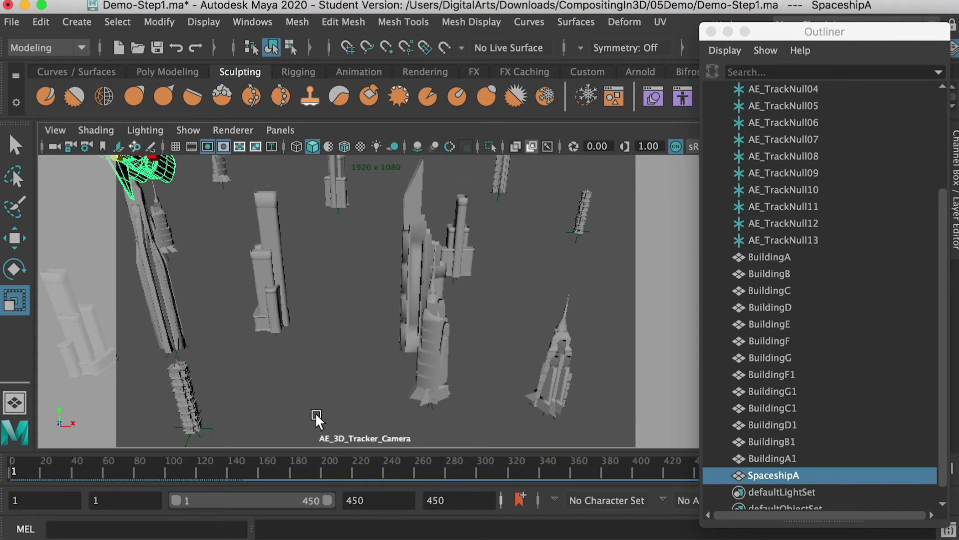
Rotate SpaceshipA in the perspective view to about -62.5, -126.3 and 67.3 degrees in X, Y and Z
{"action": "key", "text": "space"}
{"action": "key", "text": "space"}
{"action": "left_click_drag", "start_coordinate": [283, 373], "coordinate": [210, 305], "text": "alt"}
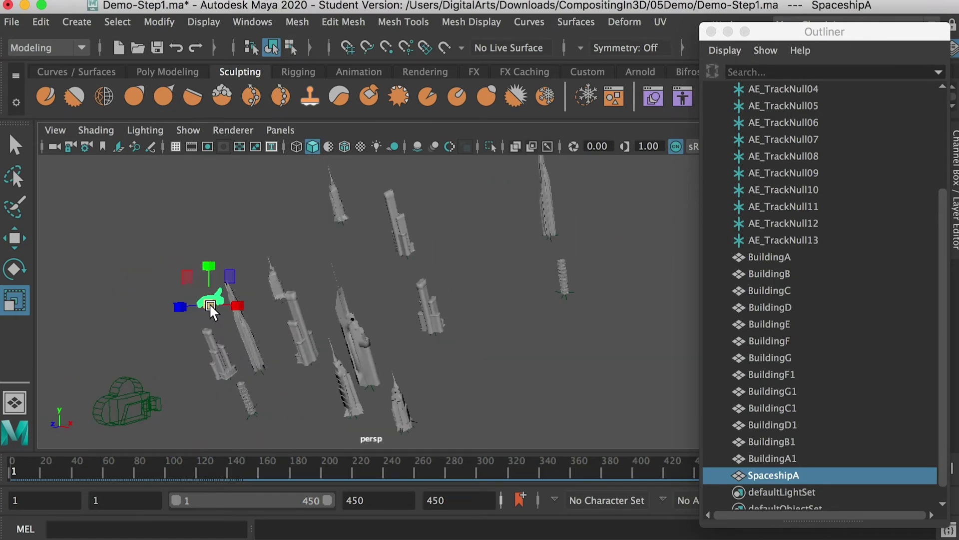
{"action": "key", "text": "e"}
{"action": "left_click_drag", "start_coordinate": [200, 306], "coordinate": [163, 307]}
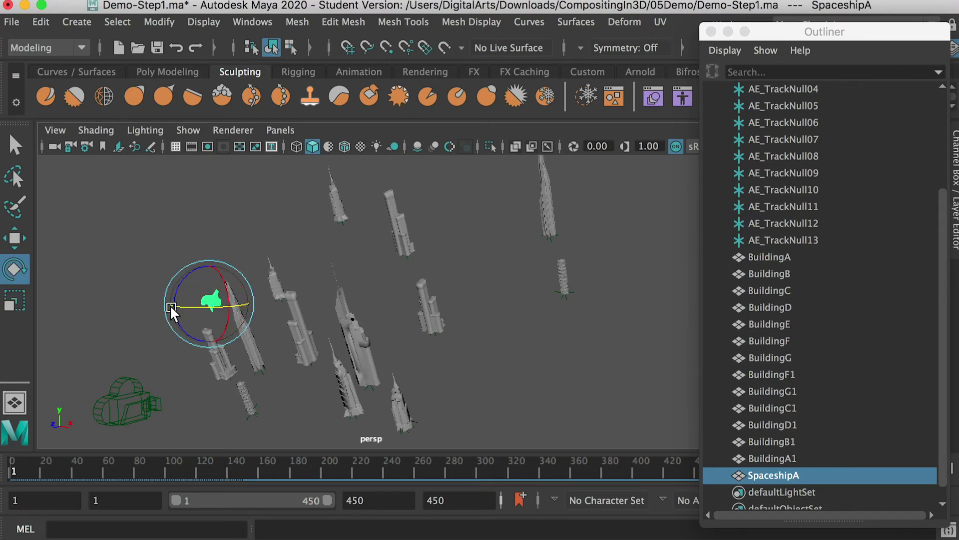
{"action": "left_click_drag", "start_coordinate": [232, 281], "coordinate": [166, 292]}
Show the tracked camera and perspective views together and move SpaceshipA past the camera frame's right edge, to about 7.78, -2.92, 4.43
{"action": "key", "text": "space"}
{"action": "key", "text": "space"}
{"action": "key", "text": "space"}
{"action": "key", "text": "w"}
{"action": "left_click_drag", "start_coordinate": [495, 302], "coordinate": [439, 317]}
{"action": "left_click_drag", "start_coordinate": [471, 256], "coordinate": [455, 296]}
{"action": "mouse_move", "coordinate": [499, 344]}
{"action": "left_mouse_down"}
{"action": "mouse_move", "coordinate": [529, 352]}
{"action": "mouse_move", "coordinate": [489, 349]}
{"action": "left_mouse_up"}
{"action": "key", "text": "r"}
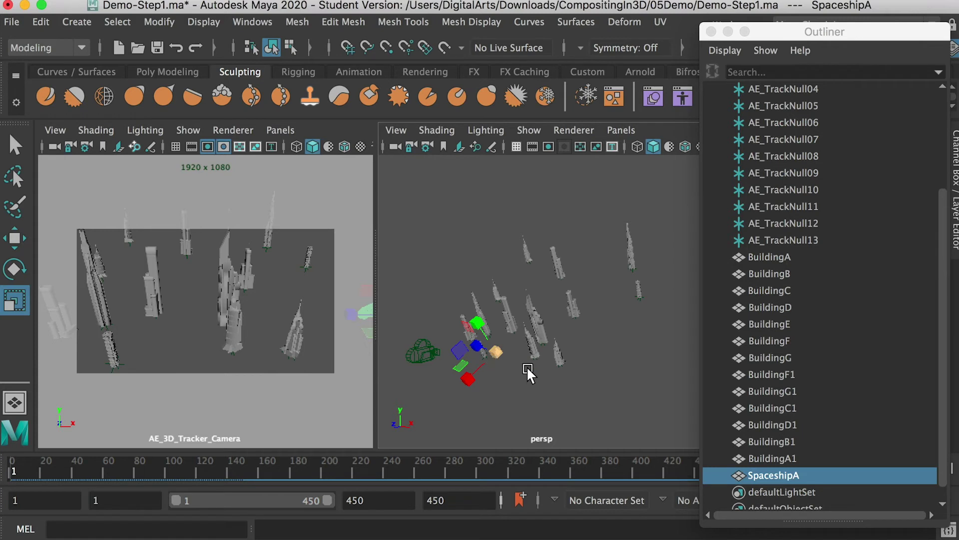
Set a keyframe for SpaceshipA's starting position at frame 100
{"action": "left_click_drag", "start_coordinate": [63, 467], "coordinate": [164, 475]}
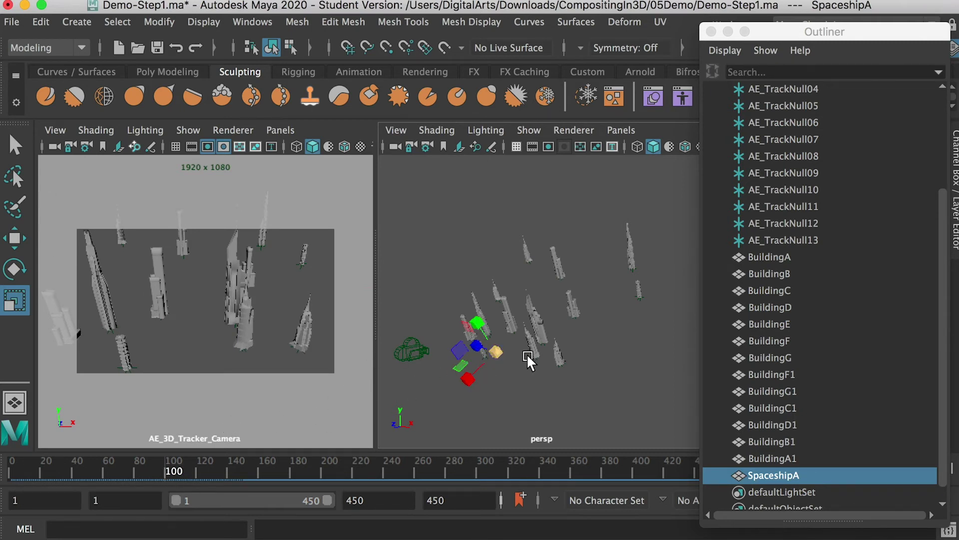
{"action": "right_click_drag", "start_coordinate": [503, 371], "coordinate": [555, 396], "text": "alt"}
{"action": "left_click_drag", "start_coordinate": [556, 396], "coordinate": [610, 385], "text": "alt"}
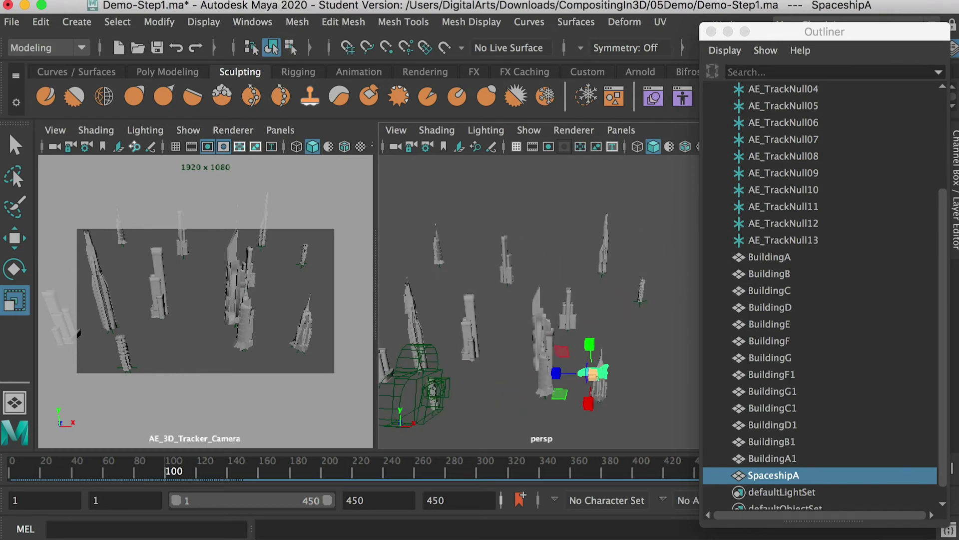
{"action": "right_click_drag", "start_coordinate": [610, 385], "coordinate": [588, 386], "text": "alt"}
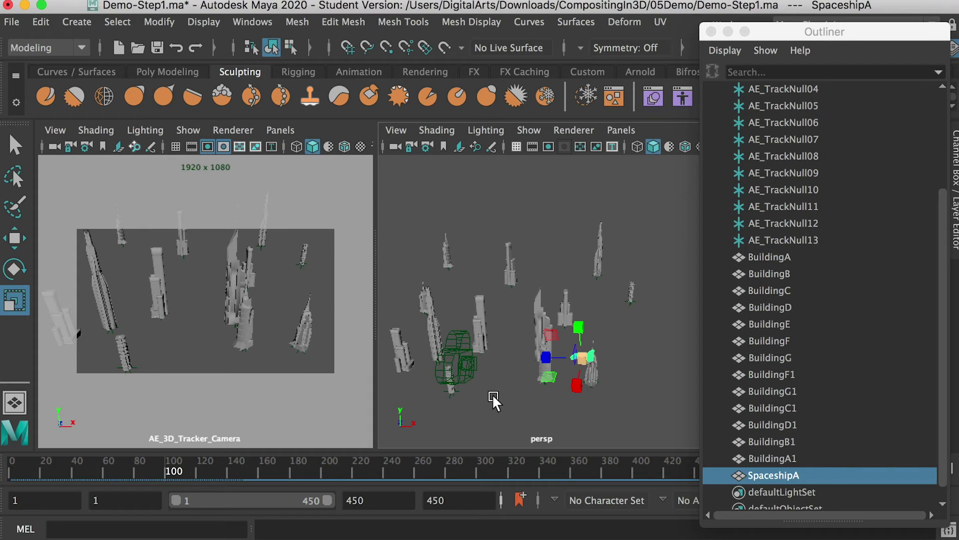
{"action": "left_click", "coordinate": [166, 471]}
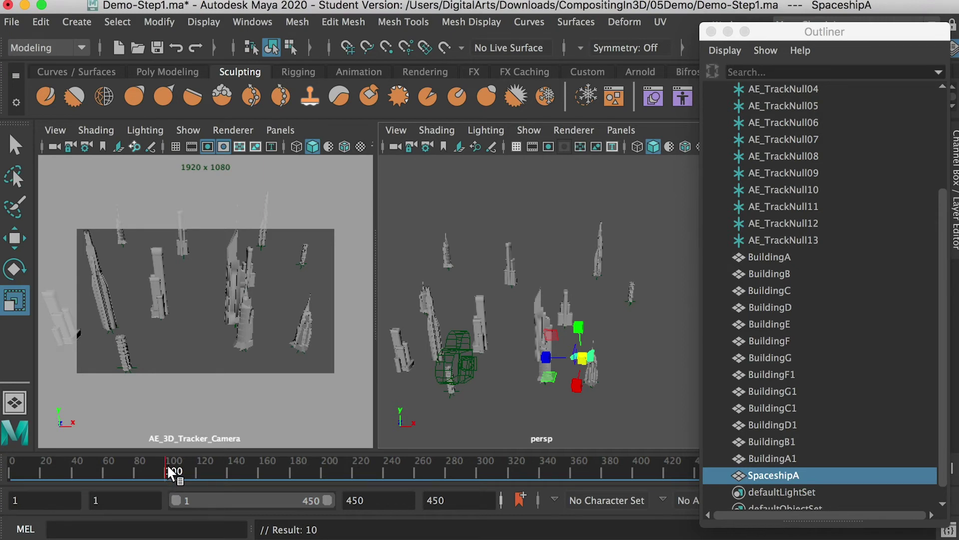
At frame 180, move SpaceshipA across to just outside the camera frame's left edge, about -0.76, -2.12, 2.70, and keyframe it
{"action": "left_click_drag", "start_coordinate": [198, 473], "coordinate": [291, 470]}
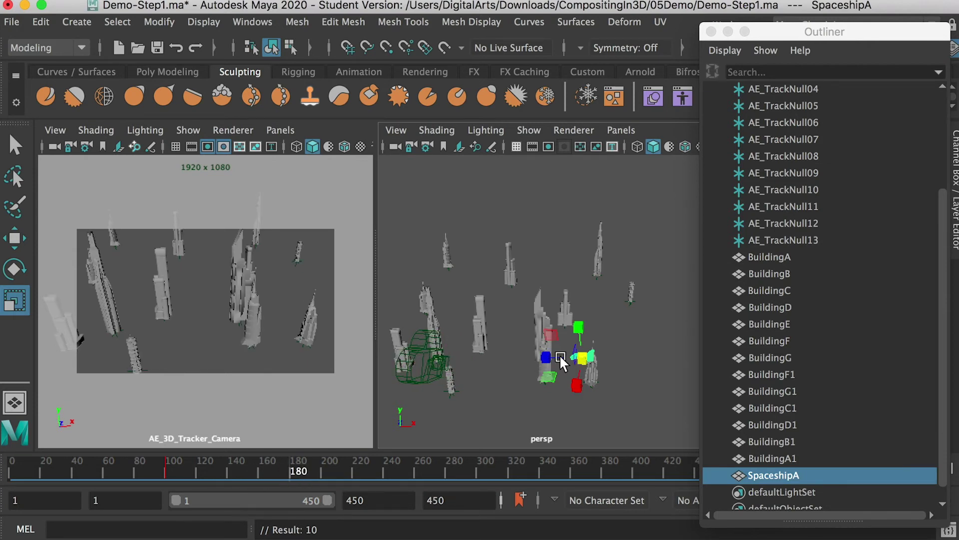
{"action": "key", "text": "w"}
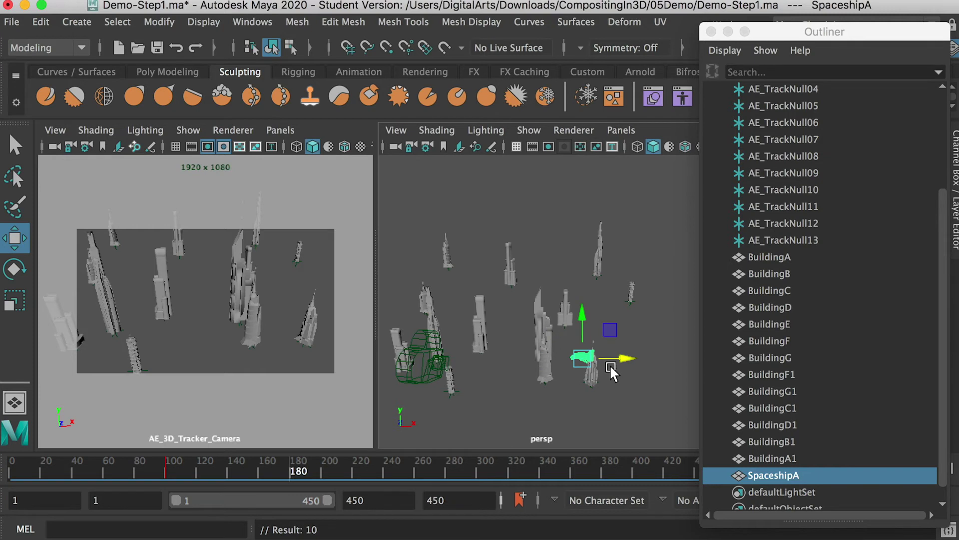
{"action": "left_click_drag", "start_coordinate": [627, 357], "coordinate": [499, 359]}
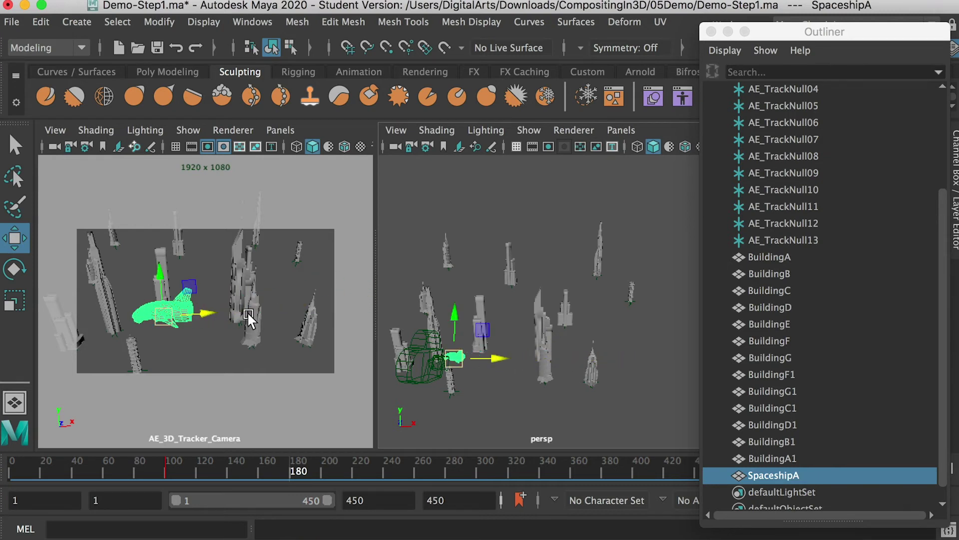
{"action": "left_click_drag", "start_coordinate": [195, 315], "coordinate": [78, 342]}
{"action": "mouse_move", "coordinate": [482, 360]}
{"action": "left_mouse_down", "text": "alt"}
{"action": "mouse_move", "coordinate": [457, 376]}
{"action": "mouse_move", "coordinate": [489, 383]}
{"action": "mouse_move", "coordinate": [407, 404]}
{"action": "mouse_move", "coordinate": [444, 383]}
{"action": "mouse_move", "coordinate": [492, 386]}
{"action": "mouse_move", "coordinate": [480, 377]}
{"action": "left_mouse_up", "text": "alt"}
{"action": "left_click_drag", "start_coordinate": [442, 321], "coordinate": [439, 309]}
{"action": "left_click_drag", "start_coordinate": [414, 368], "coordinate": [419, 366]}
{"action": "left_click_drag", "start_coordinate": [478, 364], "coordinate": [471, 358]}
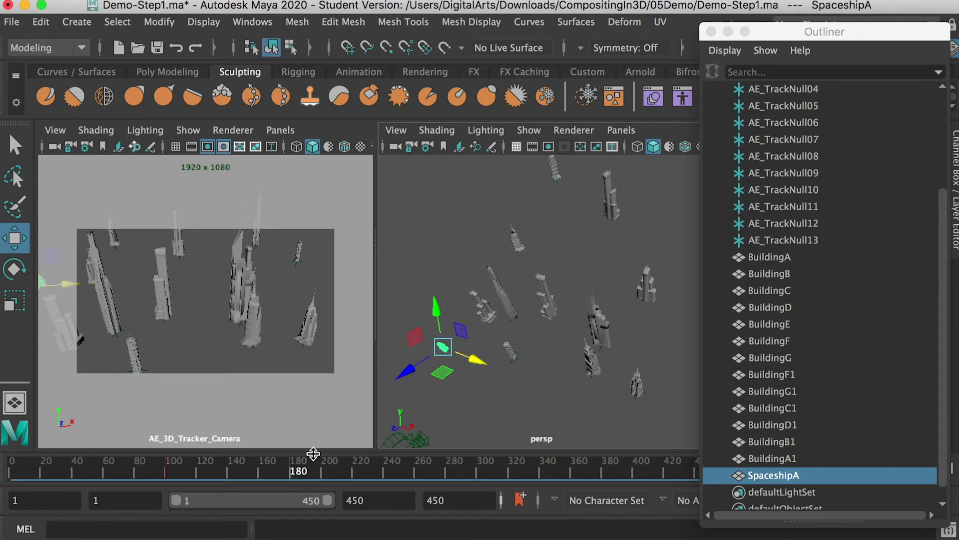
{"action": "key", "text": "s"}
Play back the animation from frame 84 to check SpaceshipA's flight, with SpaceshipA selected and the Outliner out of the way
{"action": "left_click_drag", "start_coordinate": [273, 471], "coordinate": [143, 466]}
{"action": "left_click", "coordinate": [196, 322]}
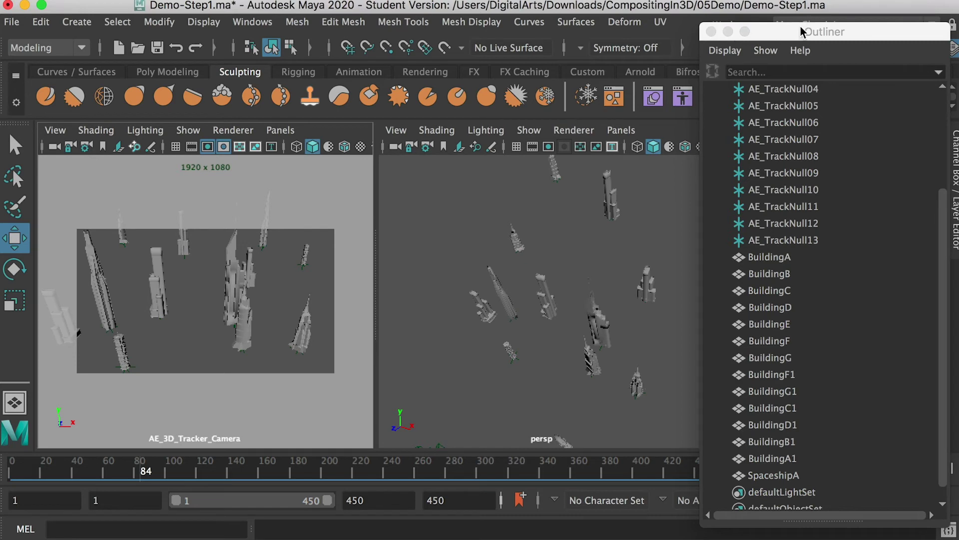
{"action": "left_click", "coordinate": [781, 475]}
{"action": "left_click_drag", "start_coordinate": [760, 35], "coordinate": [950, 50]}
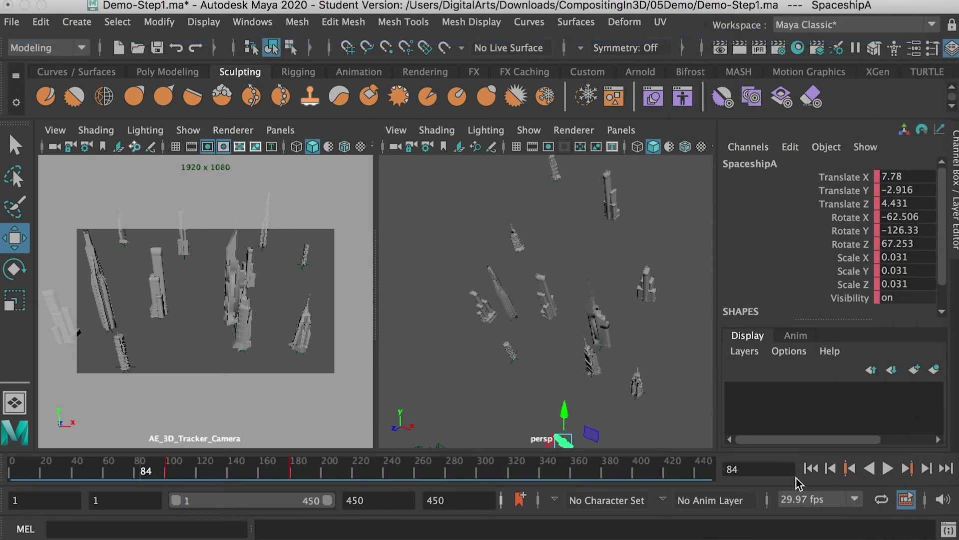
{"action": "left_click", "coordinate": [887, 468]}
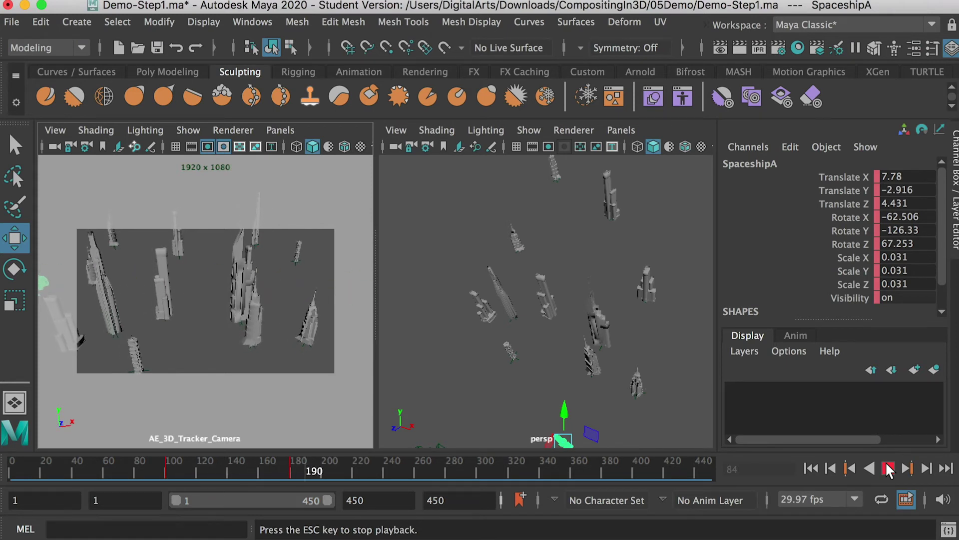
{"action": "left_click", "coordinate": [887, 467]}
{"action": "left_click", "coordinate": [884, 465]}
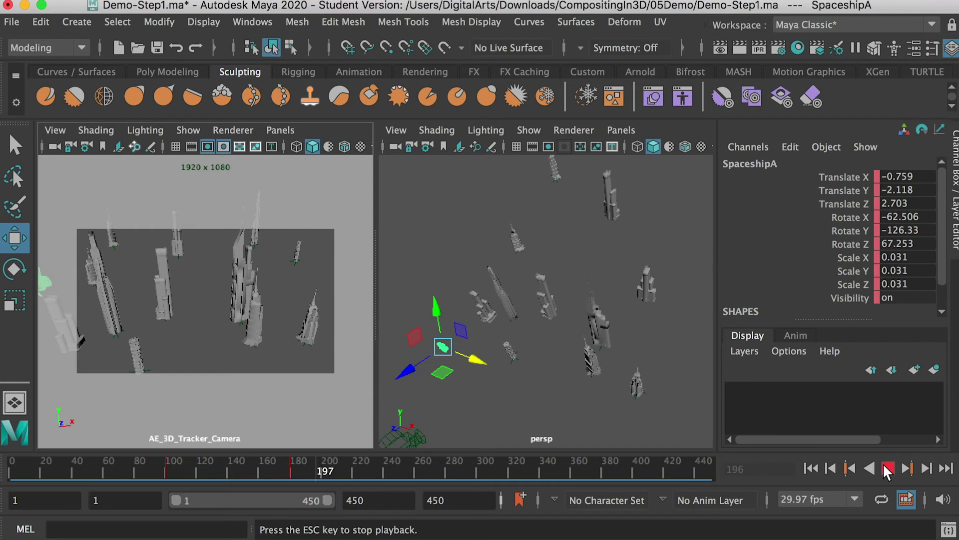
{"action": "left_click", "coordinate": [884, 465]}
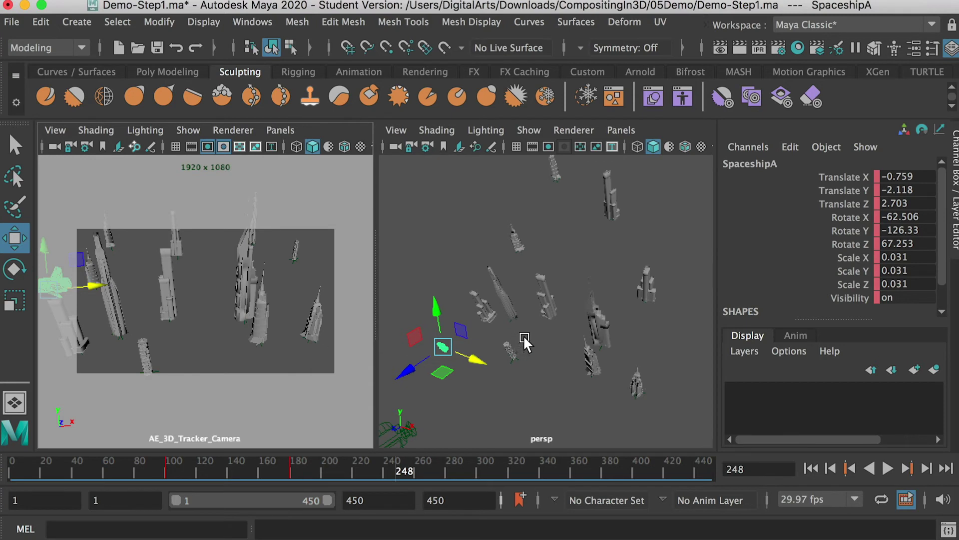
At frame 320, move SpaceshipA farther away from the city to about -7.01, -0.68, 0.86 and keyframe it
{"action": "left_click_drag", "start_coordinate": [339, 463], "coordinate": [508, 476]}
{"action": "left_click_drag", "start_coordinate": [479, 357], "coordinate": [405, 324]}
{"action": "middle_click_drag", "start_coordinate": [525, 353], "coordinate": [619, 371], "text": "alt"}
{"action": "left_click_drag", "start_coordinate": [456, 364], "coordinate": [499, 315]}
{"action": "left_click_drag", "start_coordinate": [492, 280], "coordinate": [491, 261]}
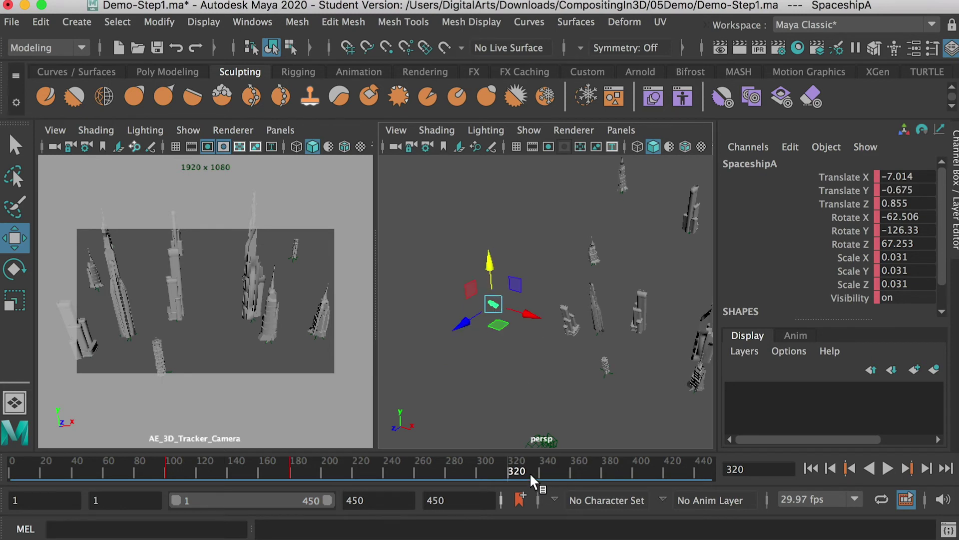
{"action": "key", "text": "s"}
Play back the extended spaceship flight from frame 86 in the tracked camera view and return to frame 1
{"action": "left_click_drag", "start_coordinate": [259, 468], "coordinate": [145, 467]}
{"action": "left_click", "coordinate": [187, 327]}
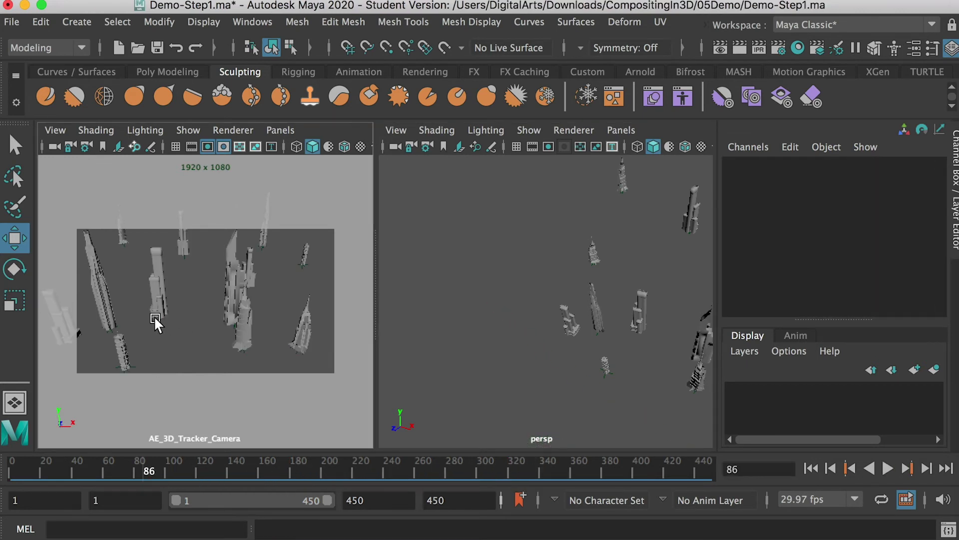
{"action": "left_click", "coordinate": [888, 468]}
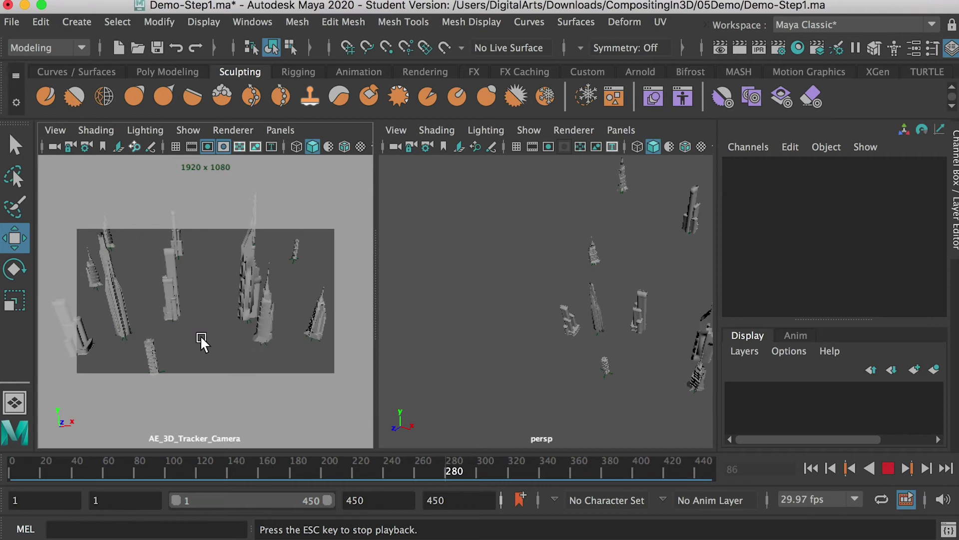
{"action": "key", "text": "space"}
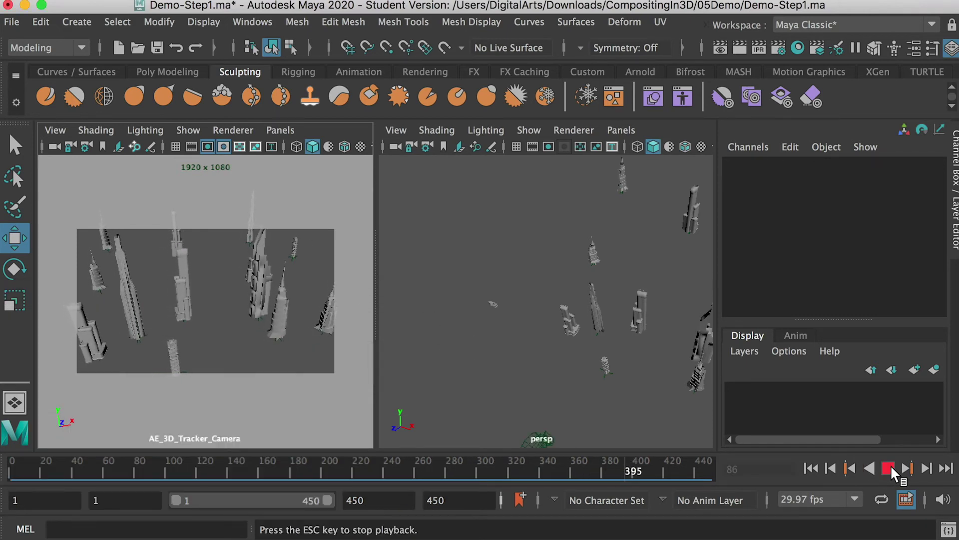
{"action": "left_click", "coordinate": [888, 469]}
{"action": "left_click_drag", "start_coordinate": [542, 480], "coordinate": [12, 475]}
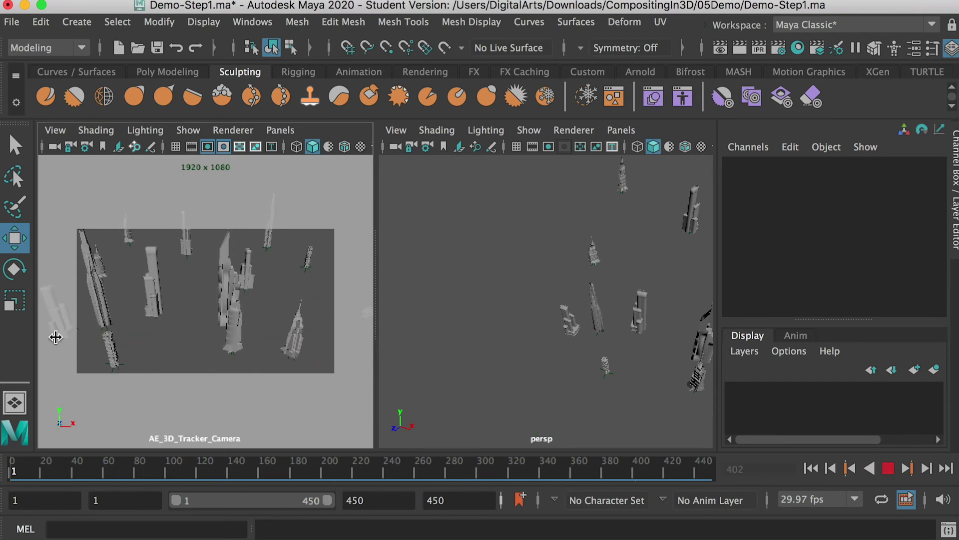
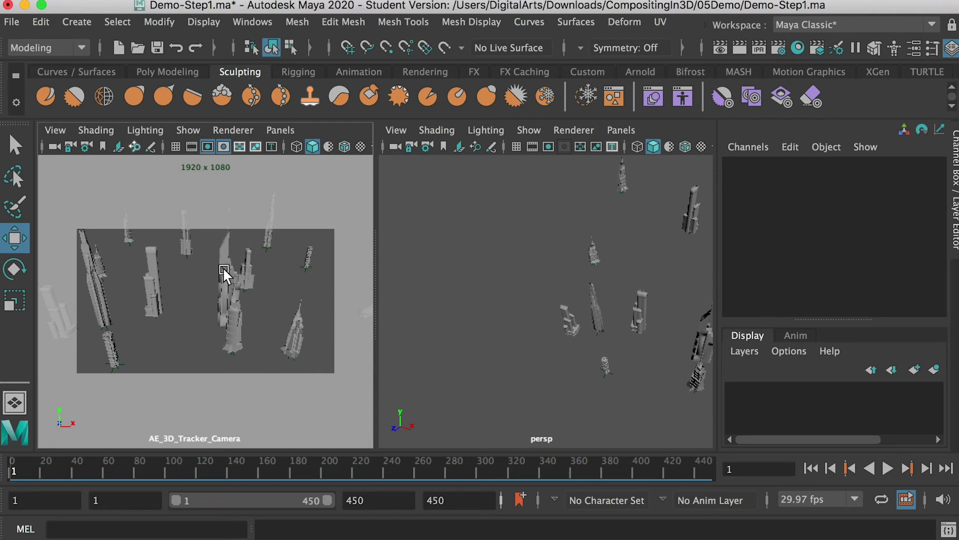
Create a polygon plane and scale it up uniformly to about 85.5 so it spans the whole city
{"action": "right_click_drag", "start_coordinate": [626, 321], "coordinate": [549, 306], "text": "alt"}
{"action": "left_click_drag", "start_coordinate": [549, 306], "coordinate": [627, 307], "text": "alt"}
{"action": "middle_click_drag", "start_coordinate": [627, 307], "coordinate": [535, 316], "text": "alt"}
{"action": "left_click_drag", "start_coordinate": [535, 316], "coordinate": [524, 281], "text": "alt"}
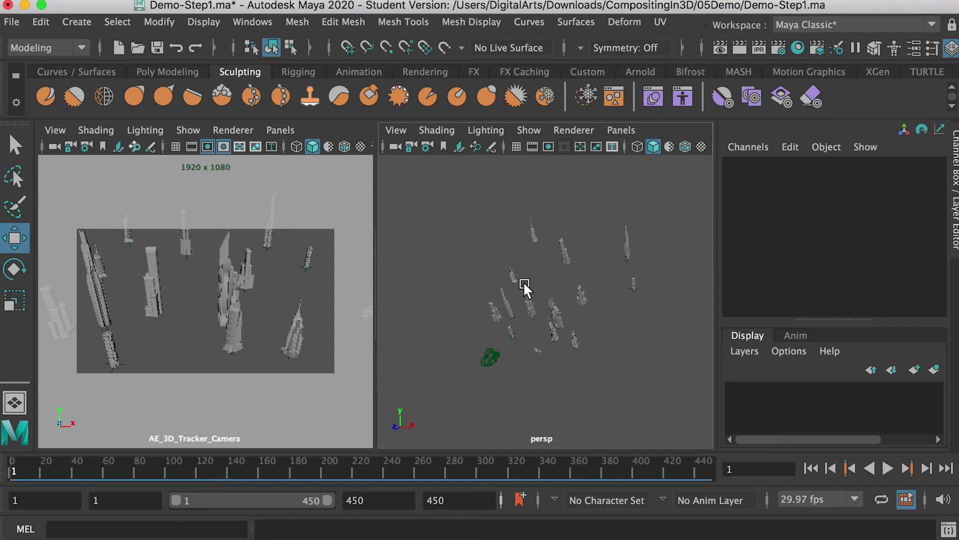
{"action": "left_click", "coordinate": [84, 21]}
{"action": "mouse_move", "coordinate": [100, 81]}
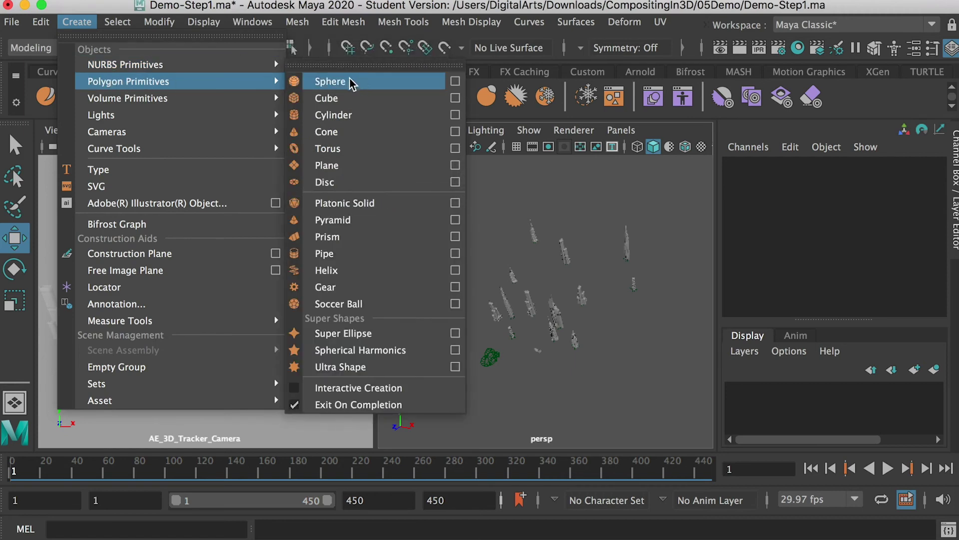
{"action": "left_click", "coordinate": [342, 169]}
{"action": "left_click_drag", "start_coordinate": [564, 330], "coordinate": [764, 290], "text": "alt"}
{"action": "key", "text": "r"}
{"action": "mouse_move", "coordinate": [615, 286]}
{"action": "right_mouse_down", "text": "alt"}
{"action": "mouse_move", "coordinate": [465, 284]}
{"action": "mouse_move", "coordinate": [578, 288]}
{"action": "mouse_move", "coordinate": [600, 301]}
{"action": "mouse_move", "coordinate": [628, 295]}
{"action": "right_mouse_up", "text": "alt"}
Move the plane beneath the buildings to about Y -10.6 and Z -21.8, and enlarge it uniformly to about 101.2
{"action": "key", "text": "w"}
{"action": "left_click_drag", "start_coordinate": [540, 253], "coordinate": [526, 364]}
{"action": "left_click_drag", "start_coordinate": [473, 322], "coordinate": [562, 319]}
{"action": "left_click_drag", "start_coordinate": [582, 372], "coordinate": [602, 350], "text": "alt"}
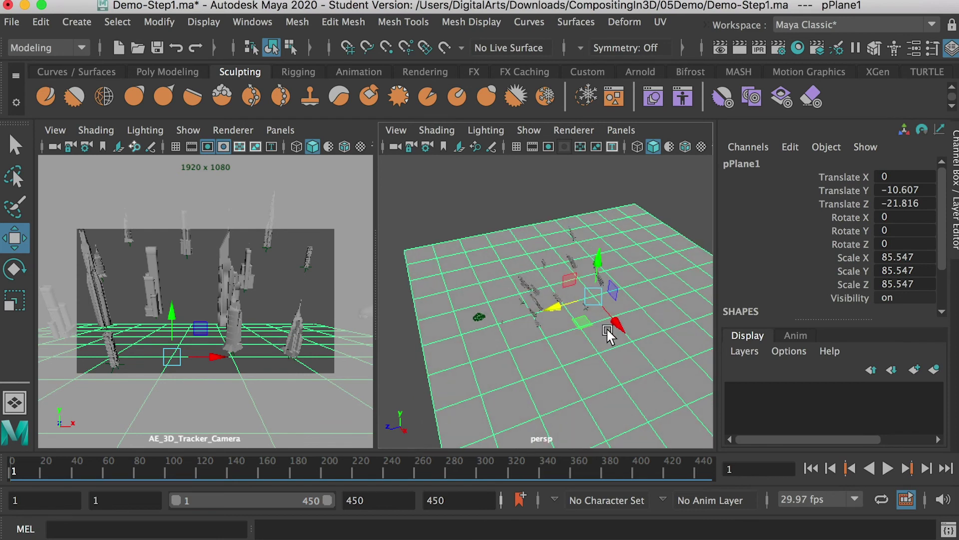
{"action": "key", "text": "r"}
{"action": "left_click_drag", "start_coordinate": [592, 295], "coordinate": [595, 336]}
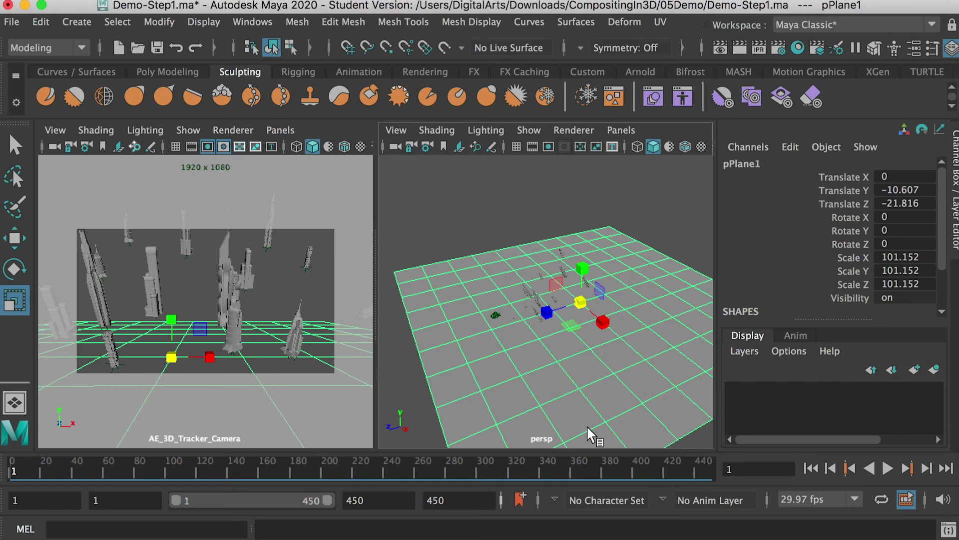
Open the Hypershade and create a new Lambert material
{"action": "left_click", "coordinate": [253, 22]}
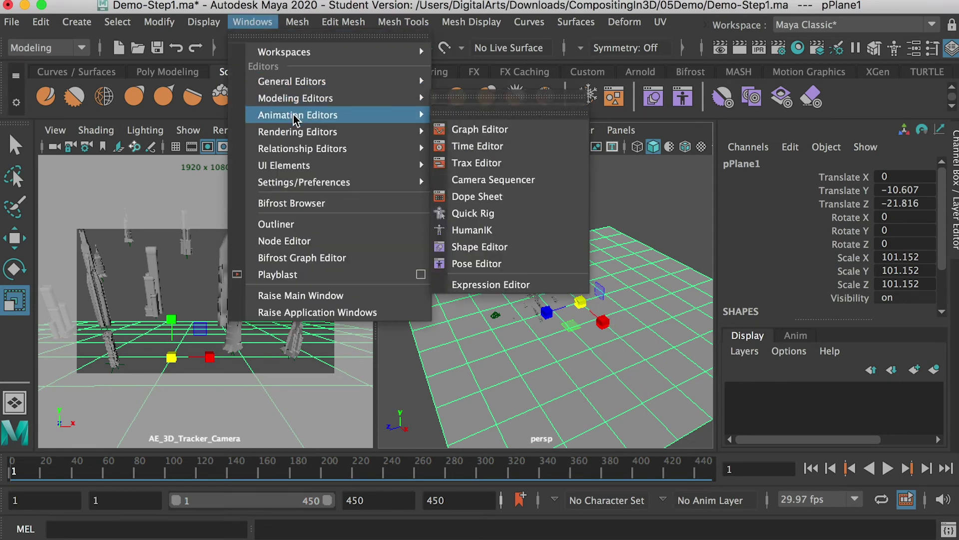
{"action": "mouse_move", "coordinate": [281, 131]}
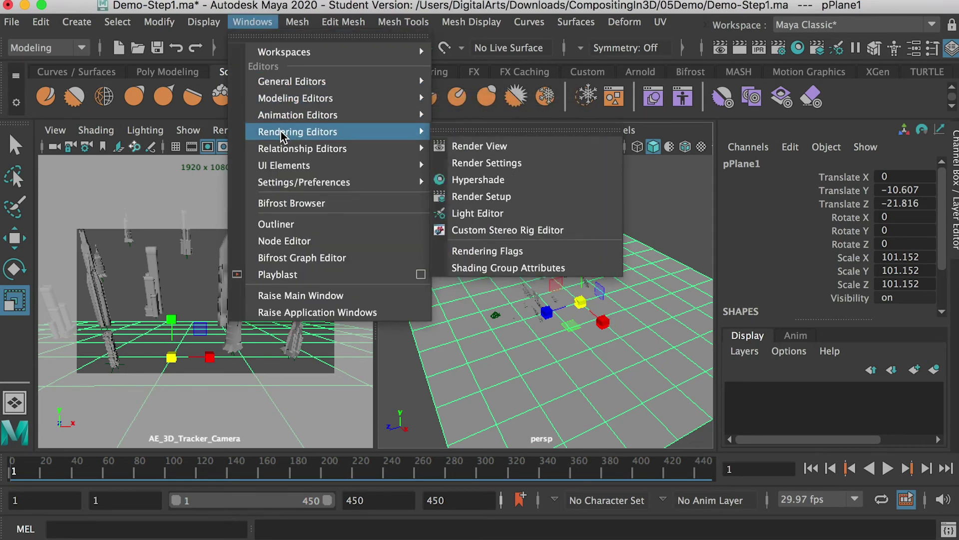
{"action": "left_click", "coordinate": [509, 180]}
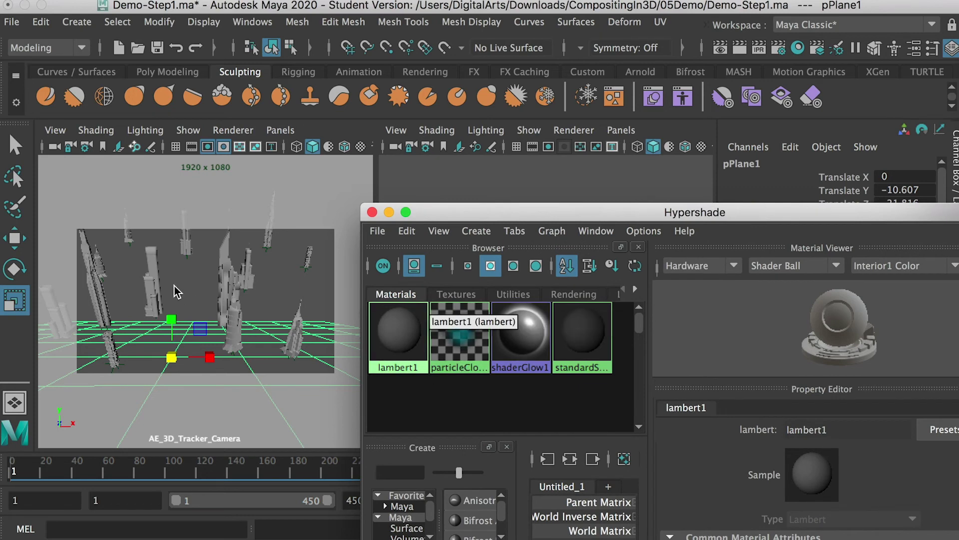
{"action": "left_click_drag", "start_coordinate": [521, 214], "coordinate": [529, 209]}
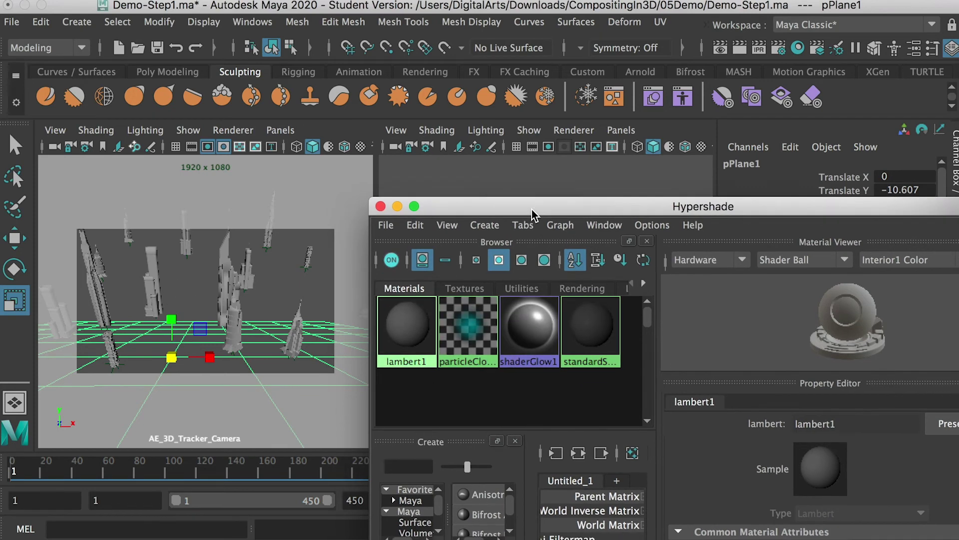
{"action": "left_click", "coordinate": [484, 225]}
{"action": "mouse_move", "coordinate": [642, 255]}
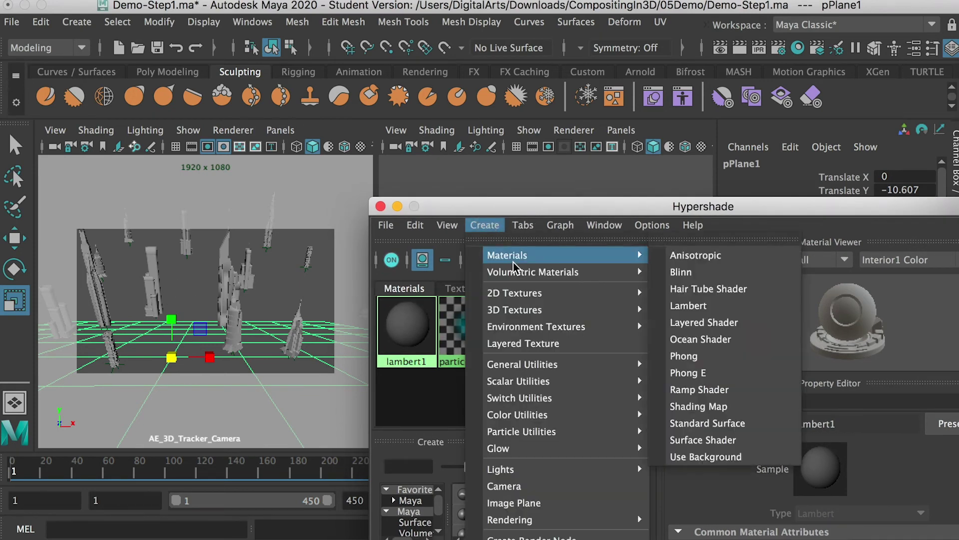
{"action": "left_click", "coordinate": [723, 306]}
Rename the new Lambert material as GreenSC
{"action": "left_click_drag", "start_coordinate": [722, 206], "coordinate": [590, 149]}
{"action": "left_click_drag", "start_coordinate": [717, 371], "coordinate": [640, 367]}
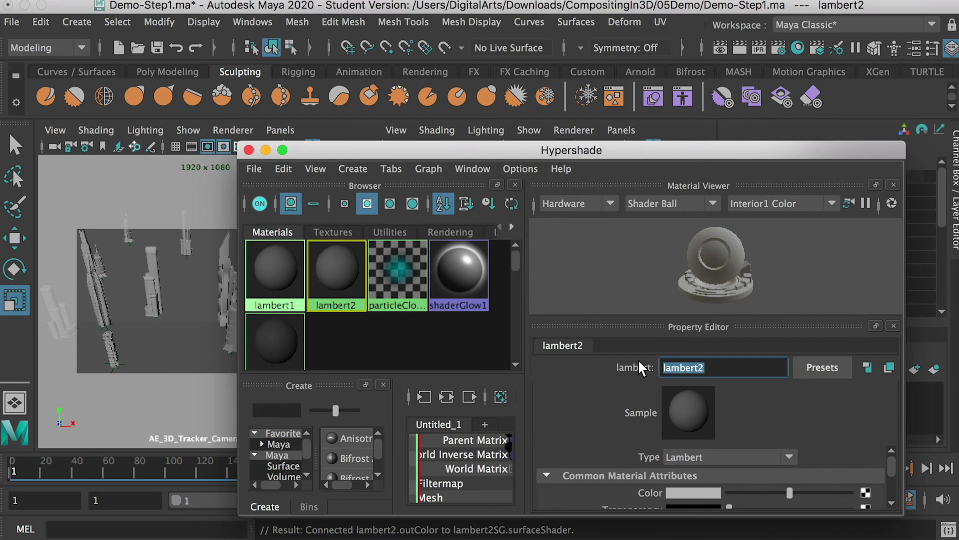
{"action": "type", "text": "Greens"}
{"action": "key", "text": "BackSpace"}
{"action": "type", "text": "SC"}
{"action": "key", "text": "Return"}
Set GreenSC's incandescence to a fully saturated green, hue about 135 and value about 0.27, and its color to black
{"action": "left_click_drag", "start_coordinate": [689, 156], "coordinate": [691, 118]}
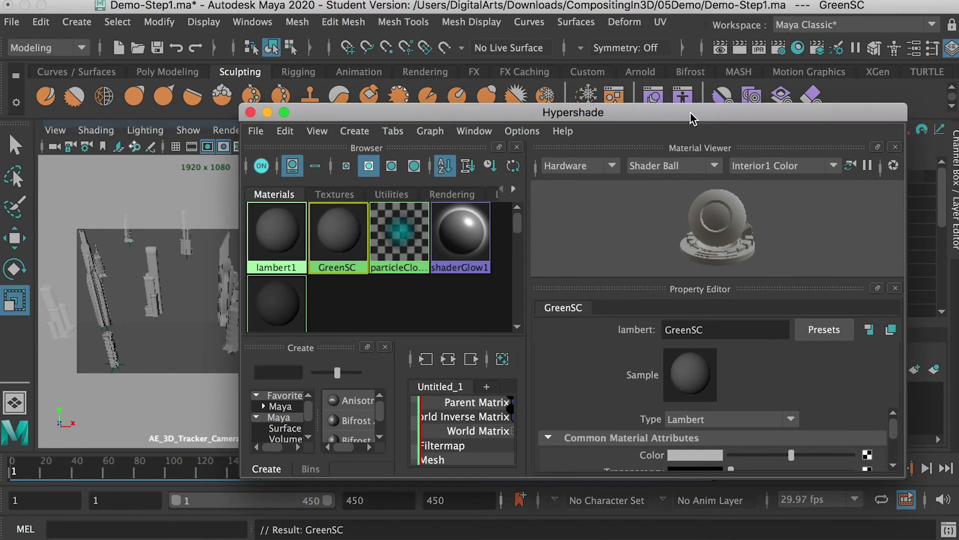
{"action": "left_click_drag", "start_coordinate": [895, 419], "coordinate": [895, 424]}
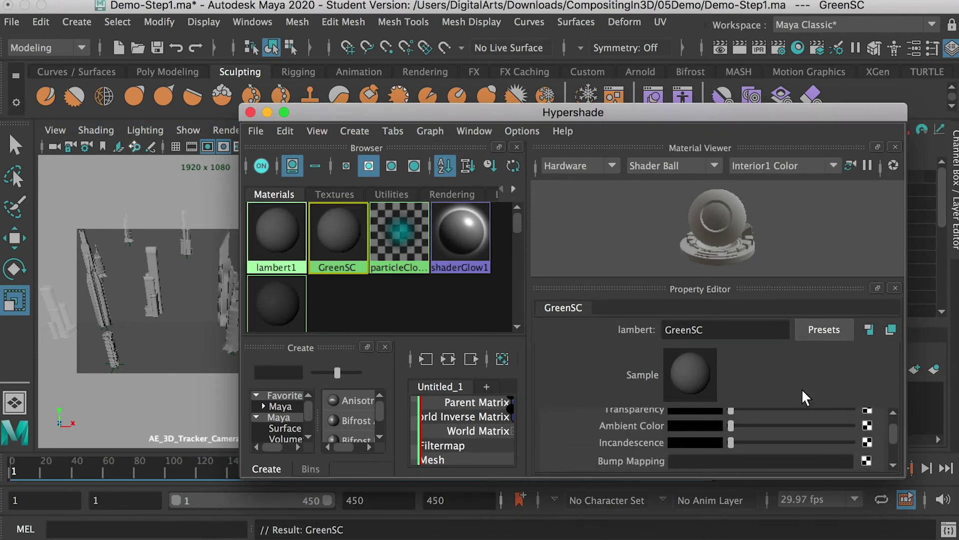
{"action": "left_click_drag", "start_coordinate": [621, 103], "coordinate": [608, 17]}
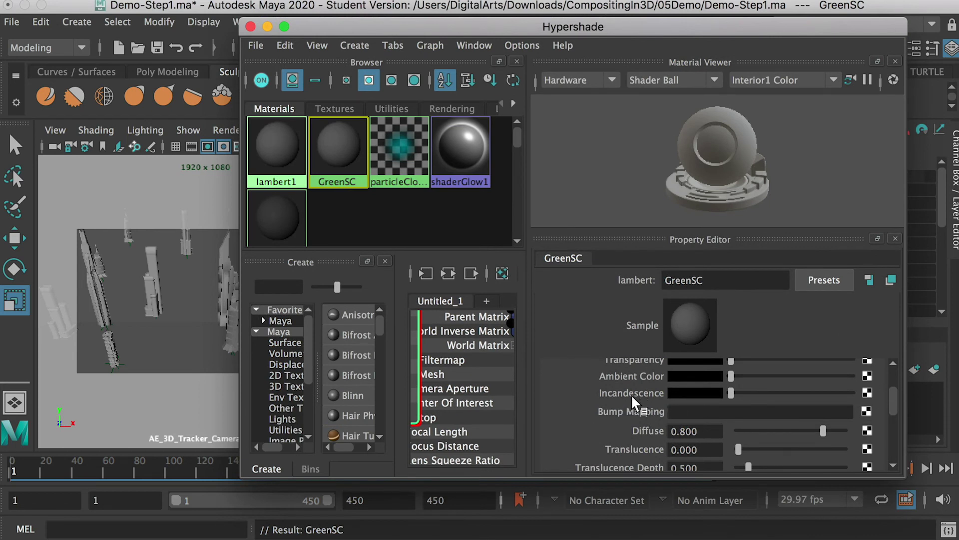
{"action": "left_click", "coordinate": [691, 391]}
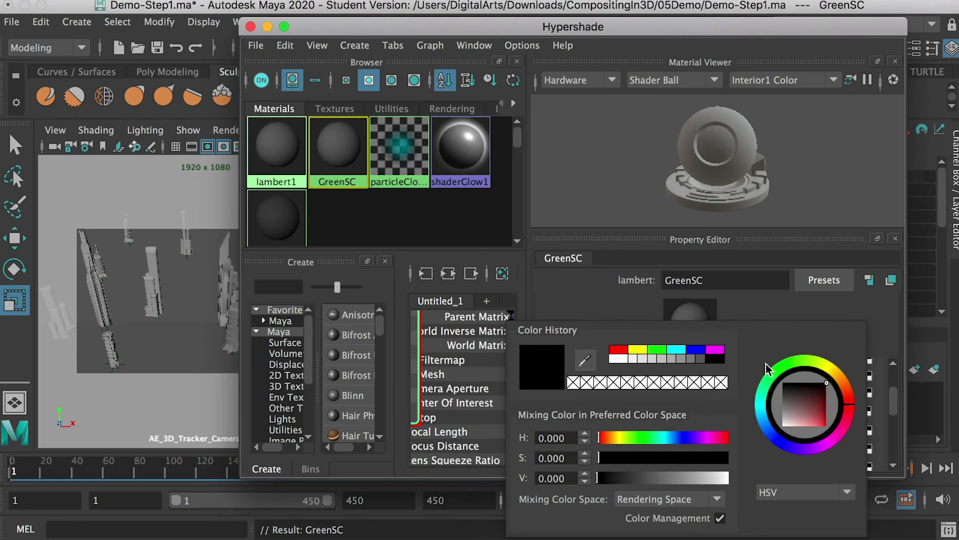
{"action": "left_click_drag", "start_coordinate": [786, 375], "coordinate": [772, 376]}
{"action": "left_click_drag", "start_coordinate": [819, 400], "coordinate": [831, 410]}
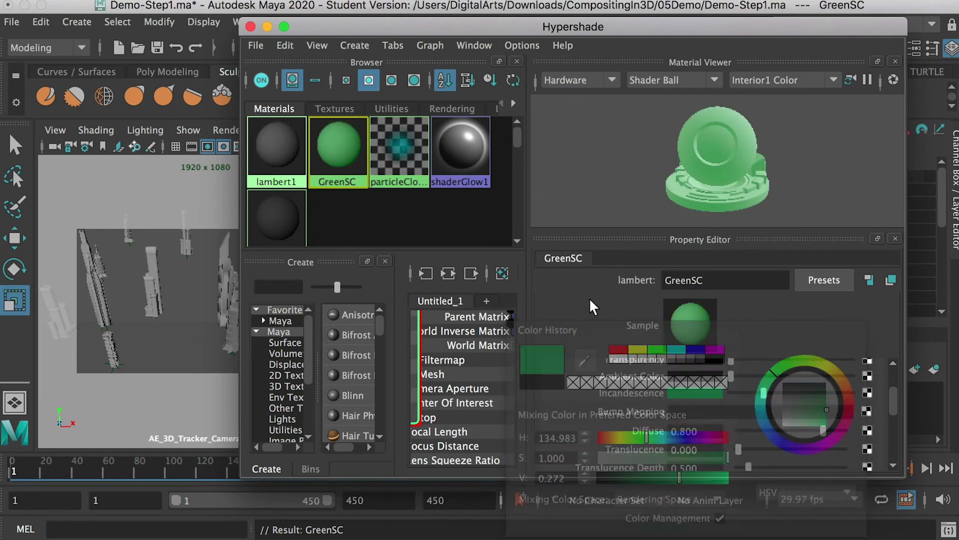
{"action": "scroll", "coordinate": [694, 394], "scroll_direction": "up", "scroll_amount": 3}
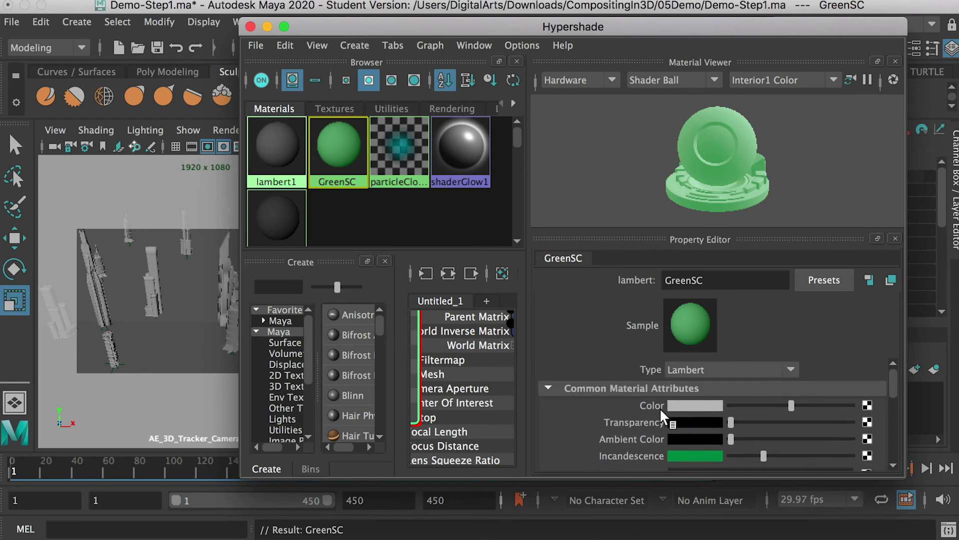
{"action": "left_click_drag", "start_coordinate": [792, 404], "coordinate": [674, 401]}
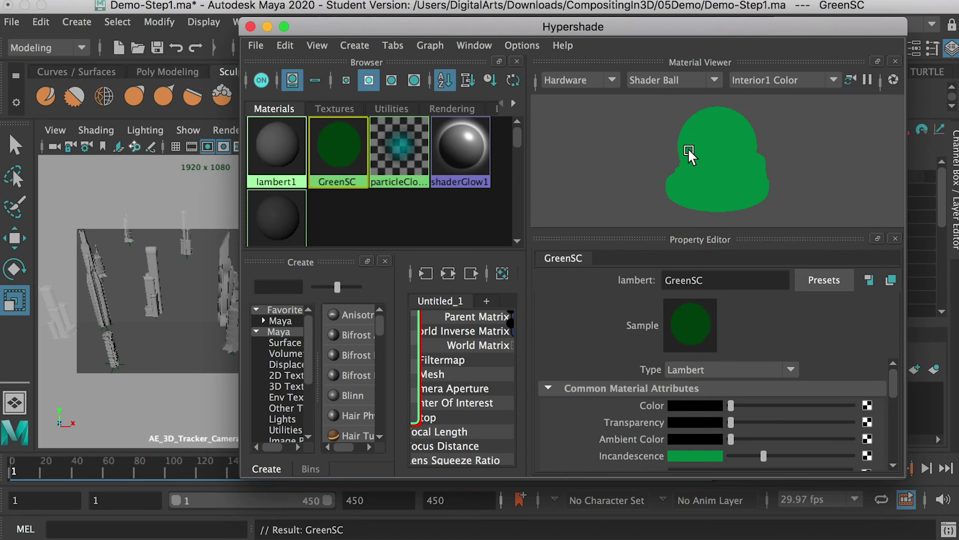
Assign the GreenSC material to the ground plane beneath the buildings
{"action": "left_click_drag", "start_coordinate": [604, 29], "coordinate": [893, 120]}
{"action": "left_click", "coordinate": [439, 290]}
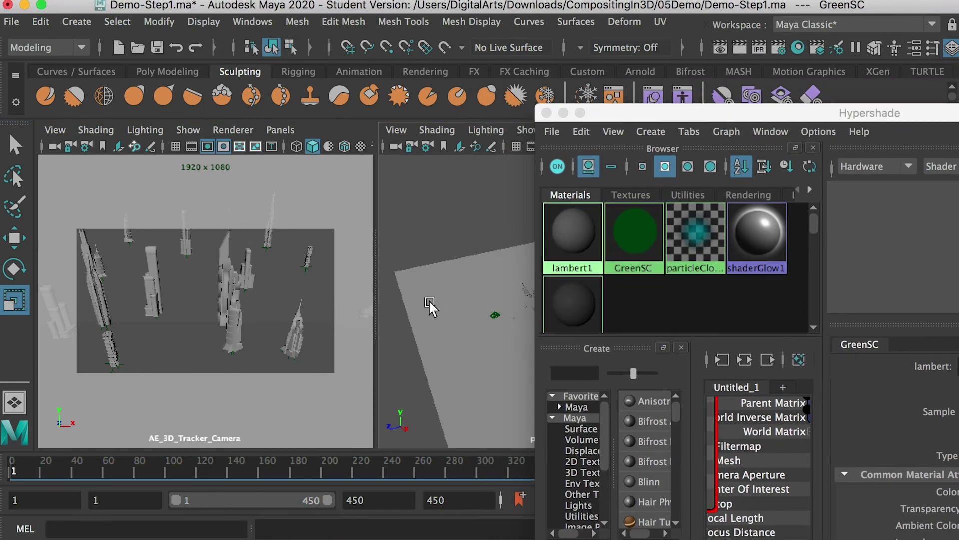
{"action": "left_click", "coordinate": [430, 285]}
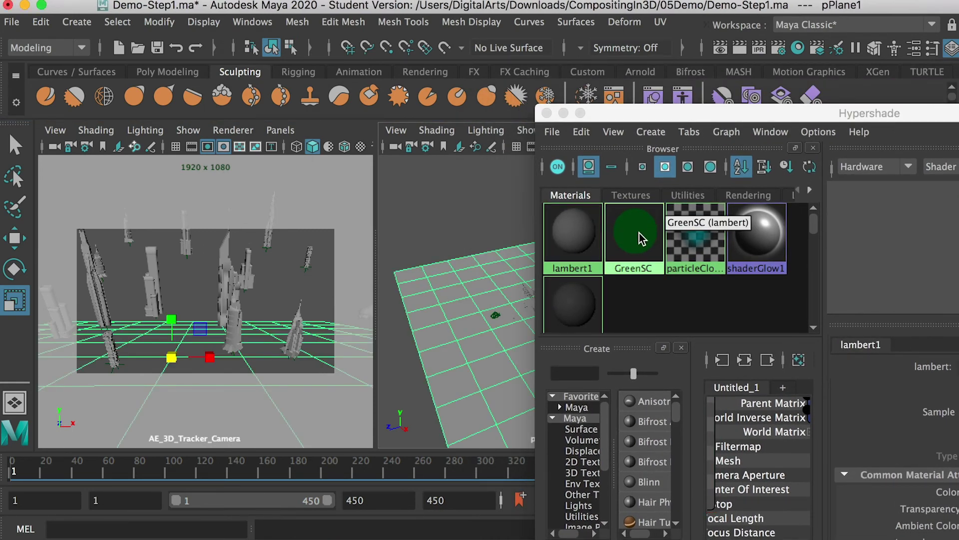
{"action": "right_click", "coordinate": [627, 229]}
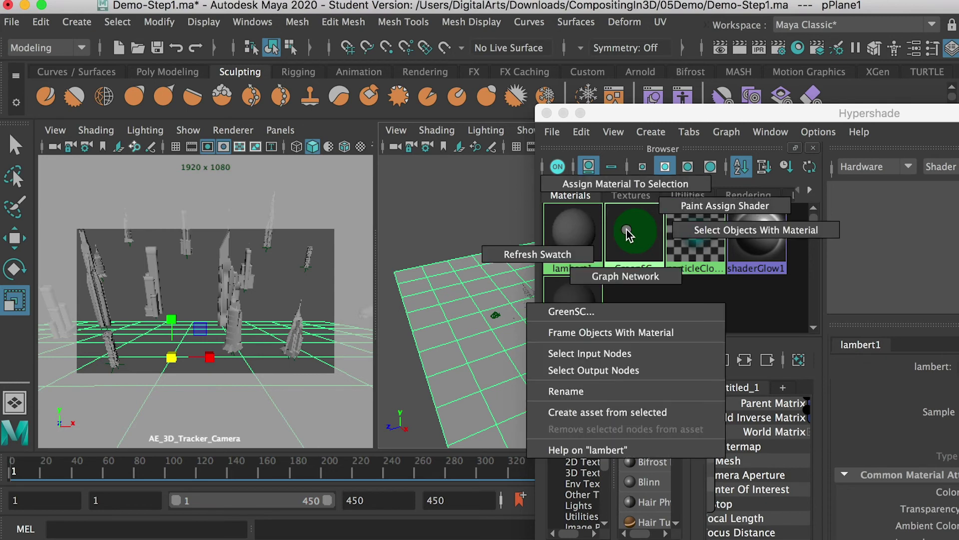
{"action": "left_click", "coordinate": [605, 185]}
{"action": "left_click_drag", "start_coordinate": [599, 120], "coordinate": [801, 125]}
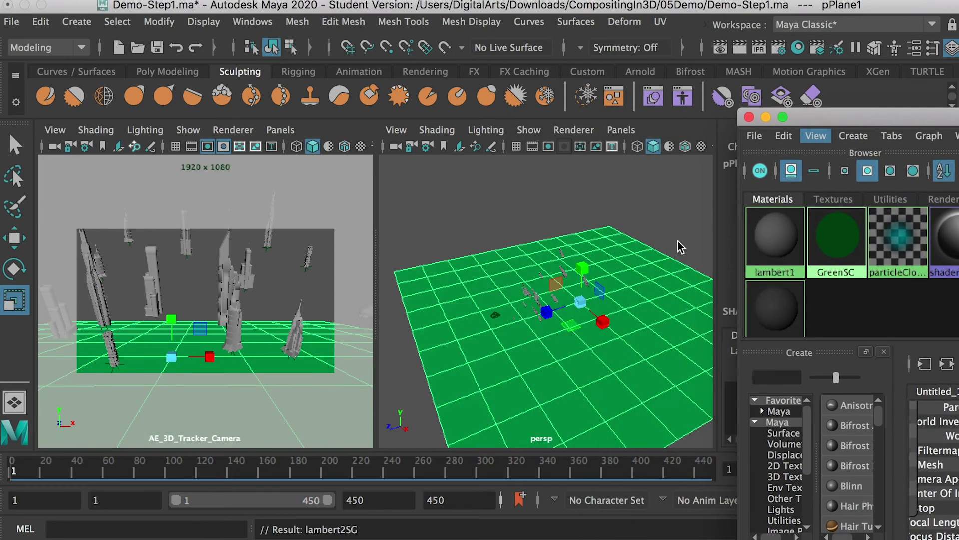
{"action": "left_click", "coordinate": [488, 232]}
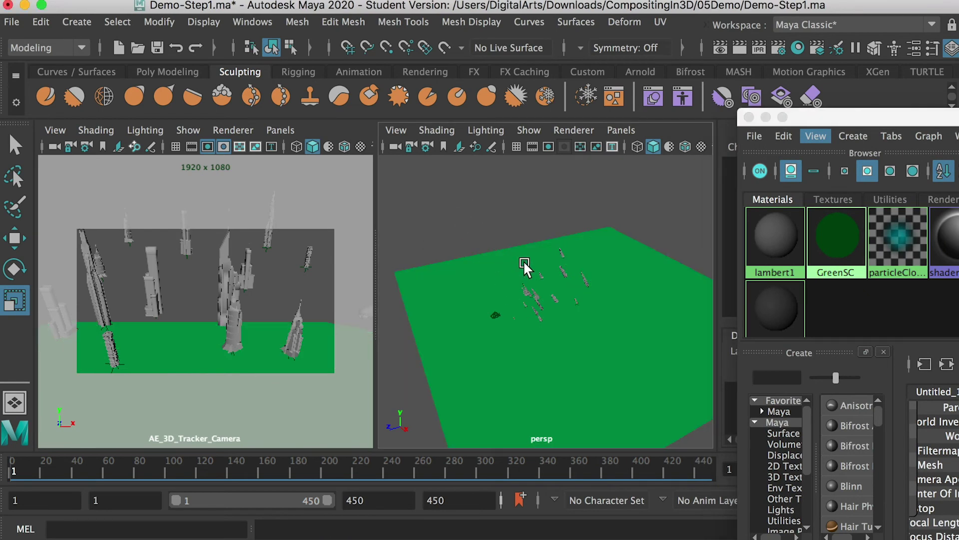
Duplicate the green ground plane and move the copy back behind the city to about Z -55.9
{"action": "left_click", "coordinate": [453, 272]}
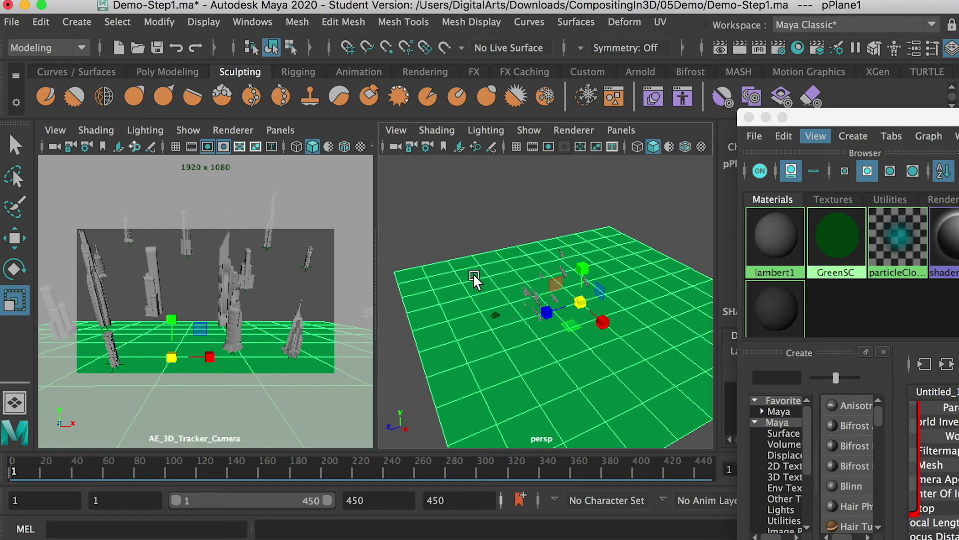
{"action": "key", "text": "ctrl+d"}
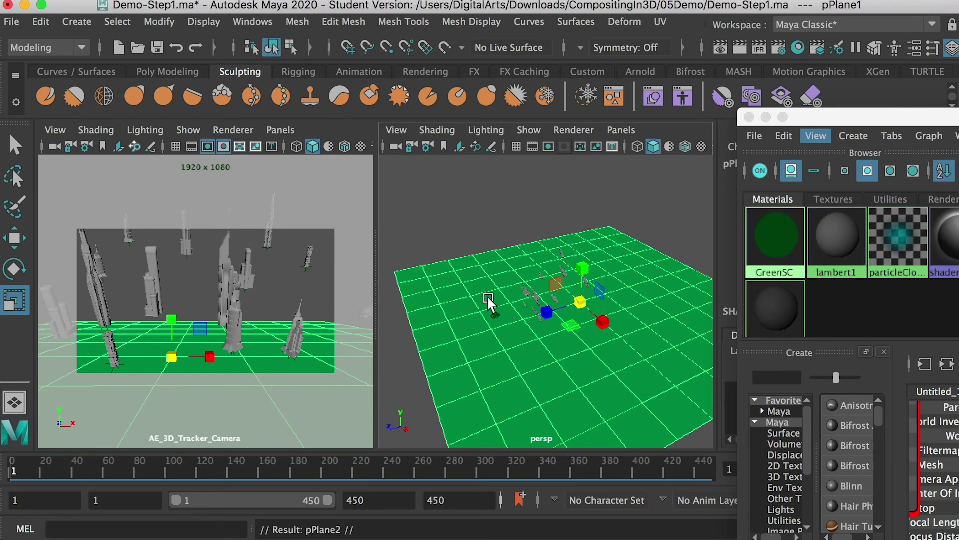
{"action": "key", "text": "w"}
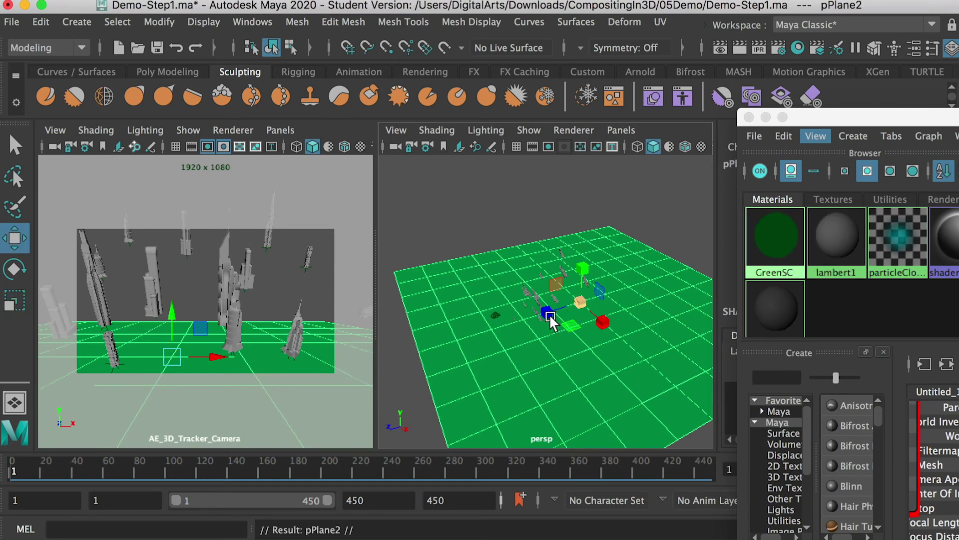
{"action": "left_click_drag", "start_coordinate": [545, 311], "coordinate": [634, 277]}
{"action": "middle_click_drag", "start_coordinate": [635, 277], "coordinate": [521, 255], "text": "alt"}
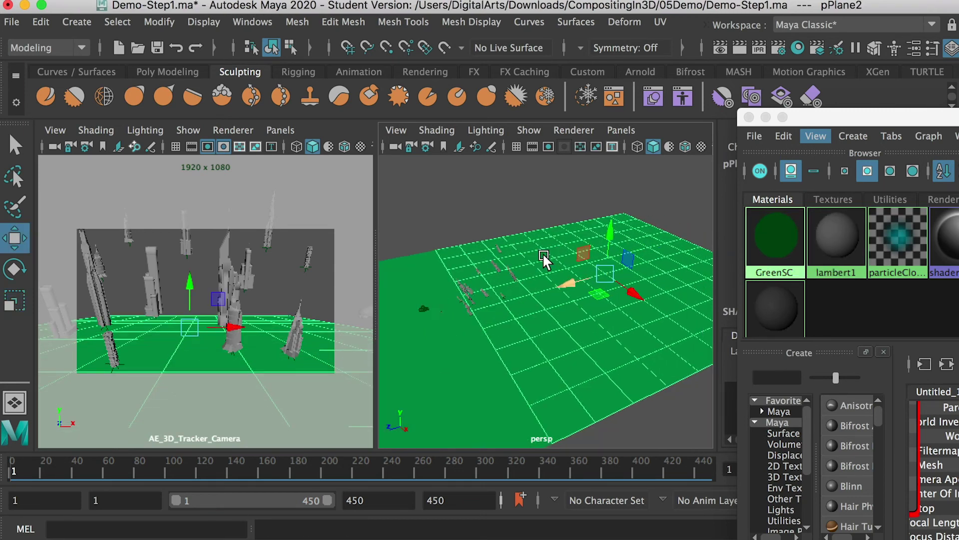
Stand the duplicated plane upright as a backdrop by setting its X rotation to 90, and close the Hypershade
{"action": "key", "text": "r"}
{"action": "key", "text": "e"}
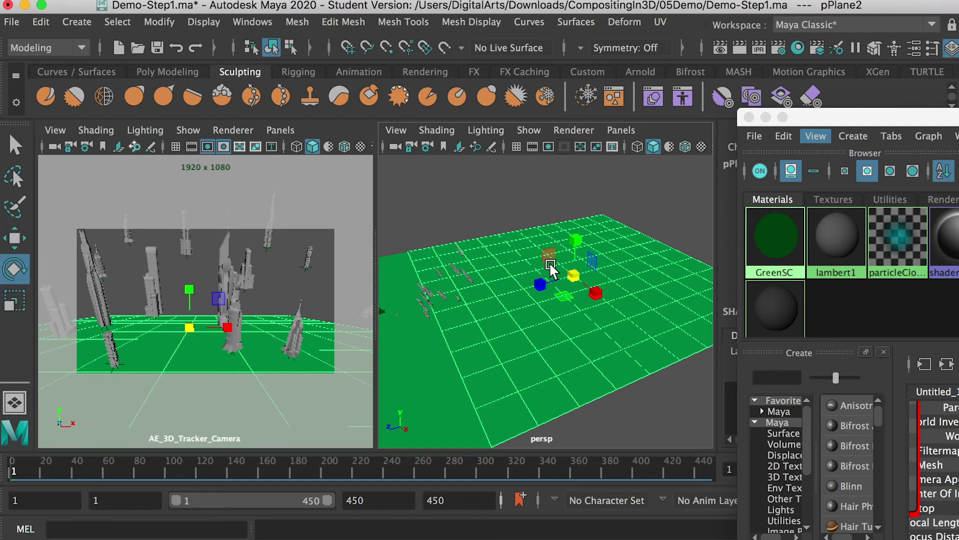
{"action": "left_click_drag", "start_coordinate": [523, 267], "coordinate": [552, 249]}
{"action": "left_click_drag", "start_coordinate": [827, 118], "coordinate": [943, 302]}
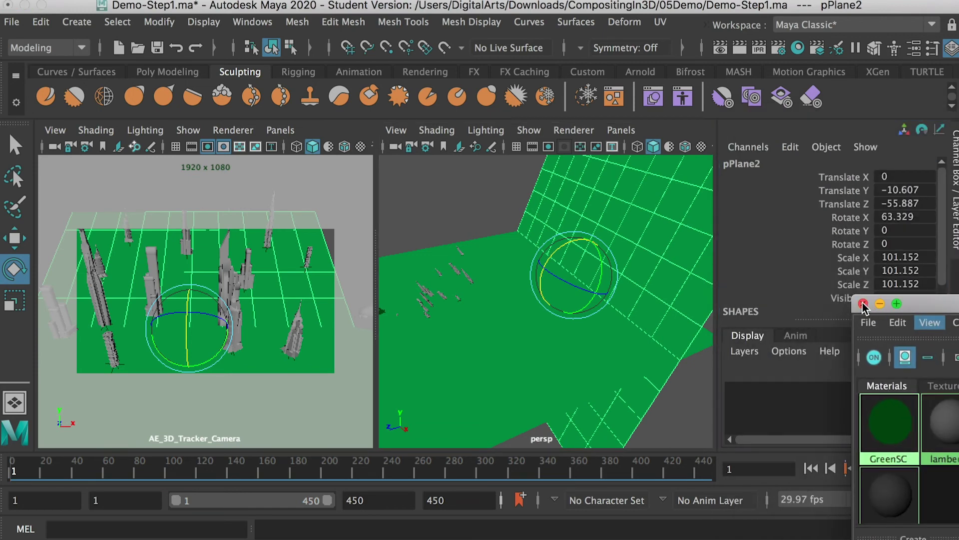
{"action": "left_click", "coordinate": [864, 303]}
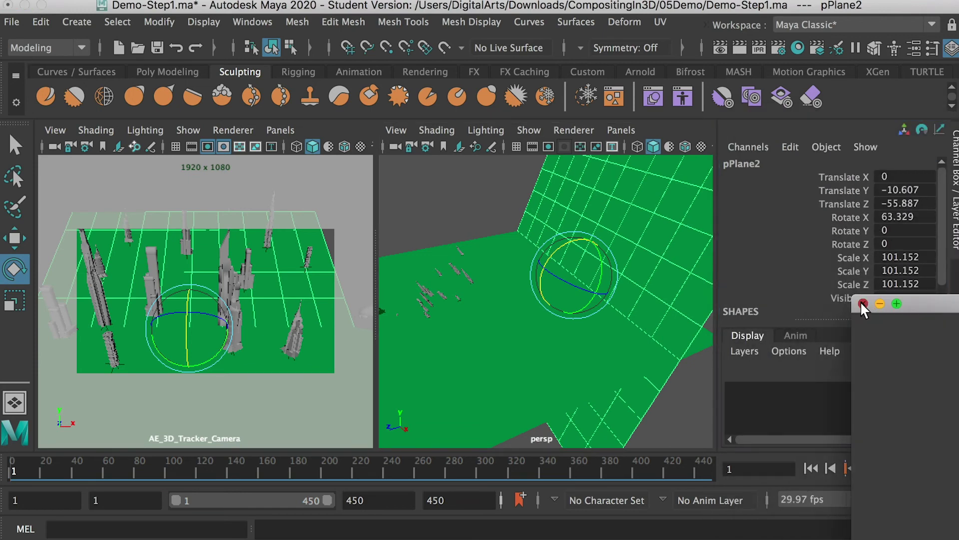
{"action": "left_click", "coordinate": [892, 216]}
{"action": "type", "text": "90"}
{"action": "key", "text": "Return"}
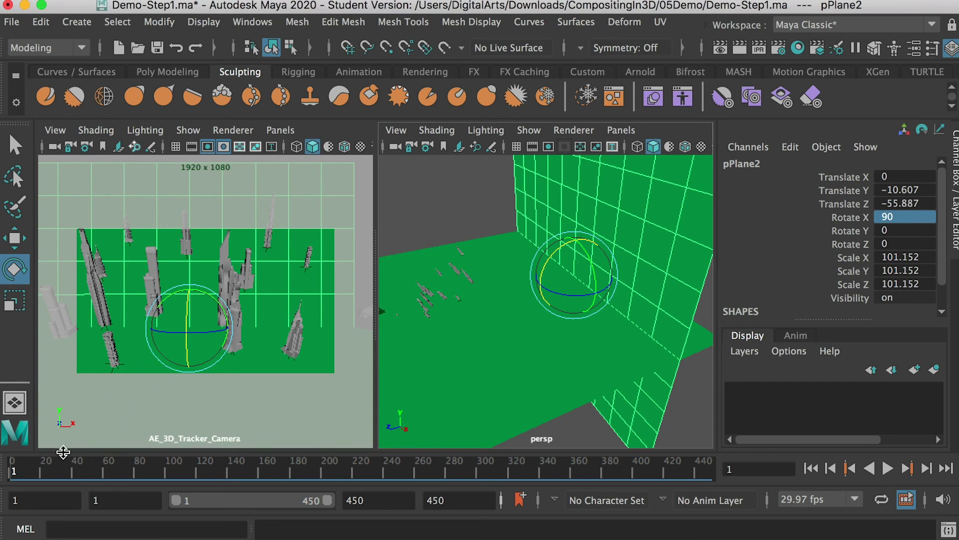
Enlarge the upright plane uniformly to about 179.5 and move it to about Z -31.4, checking the tracker camera's coverage across the timeline
{"action": "key", "text": "alt+v"}
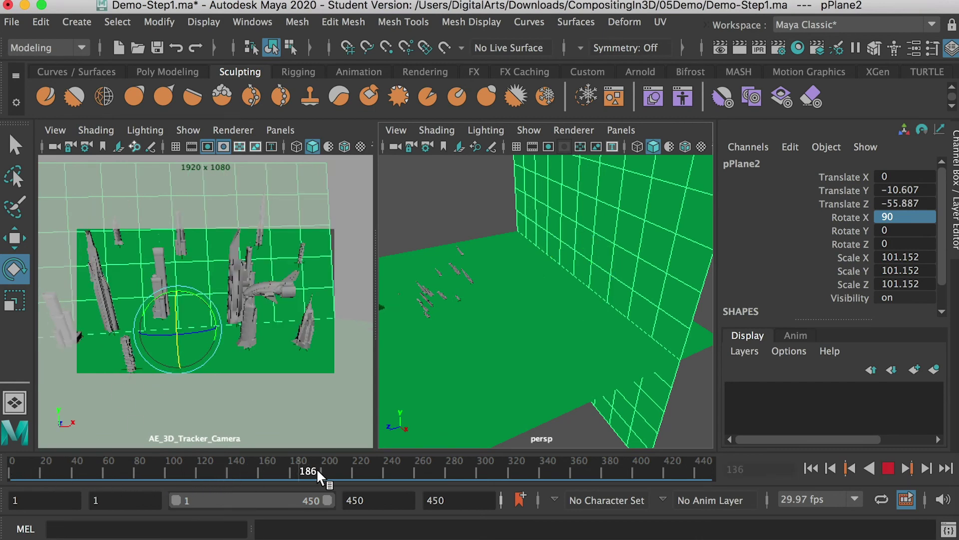
{"action": "left_click", "coordinate": [325, 468]}
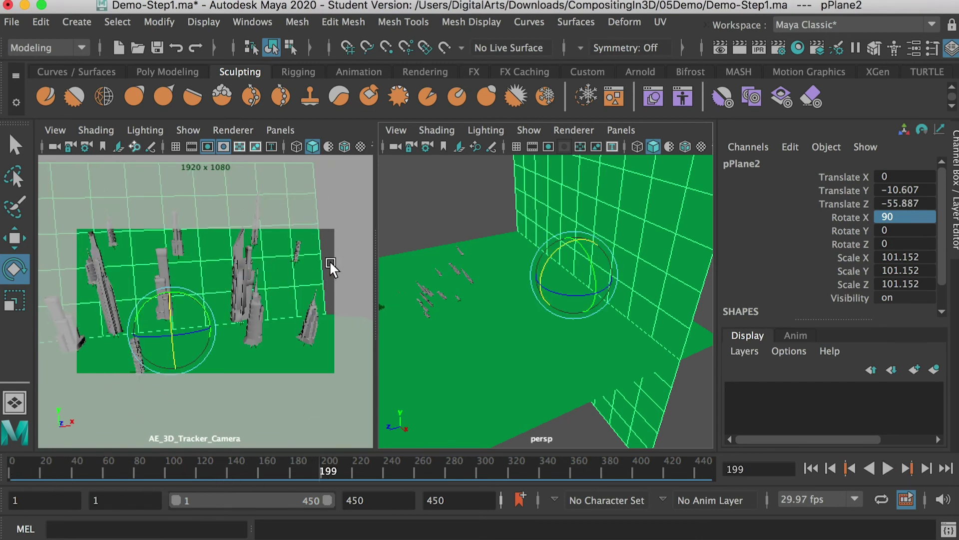
{"action": "left_click_drag", "start_coordinate": [599, 467], "coordinate": [692, 467]}
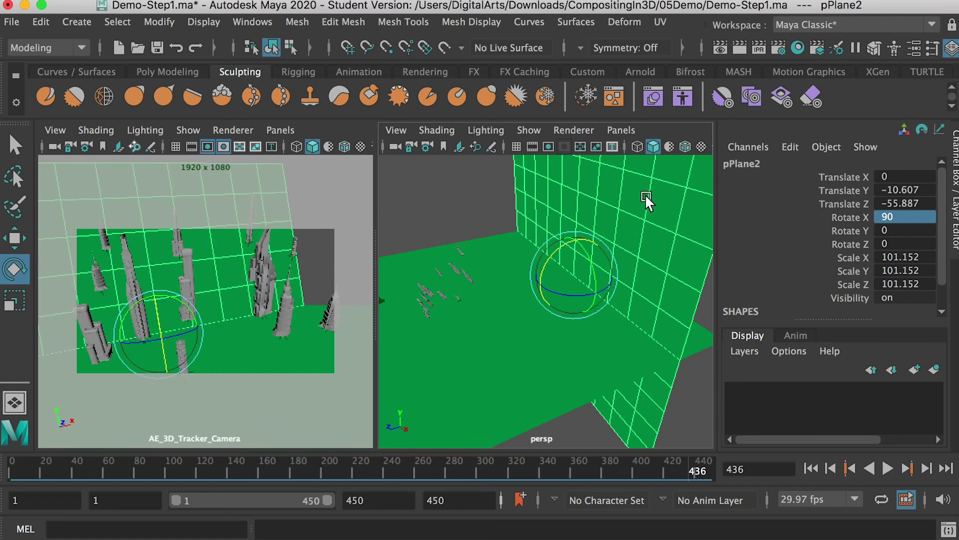
{"action": "key", "text": "r"}
{"action": "left_click_drag", "start_coordinate": [574, 275], "coordinate": [725, 306]}
{"action": "key", "text": "w"}
{"action": "left_click_drag", "start_coordinate": [542, 282], "coordinate": [473, 260]}
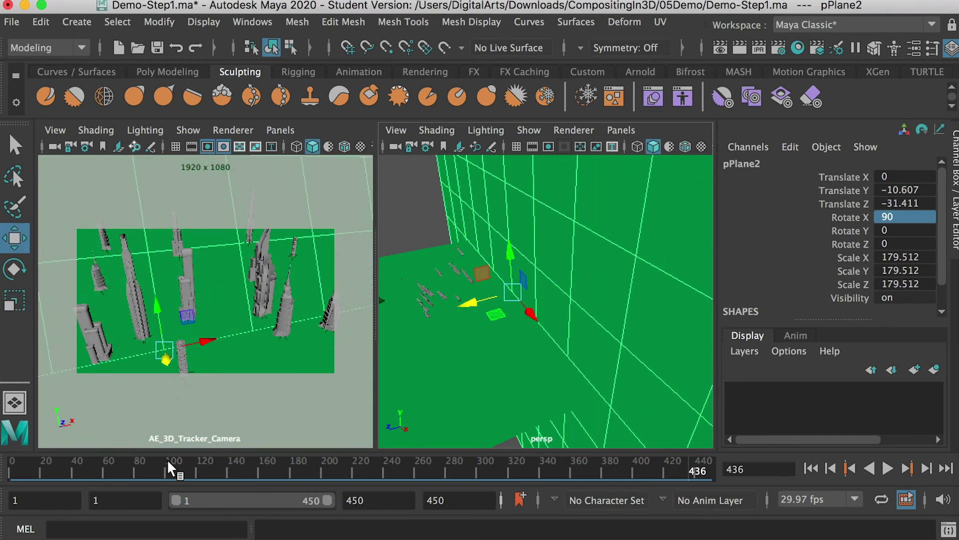
{"action": "left_click_drag", "start_coordinate": [57, 467], "coordinate": [8, 470]}
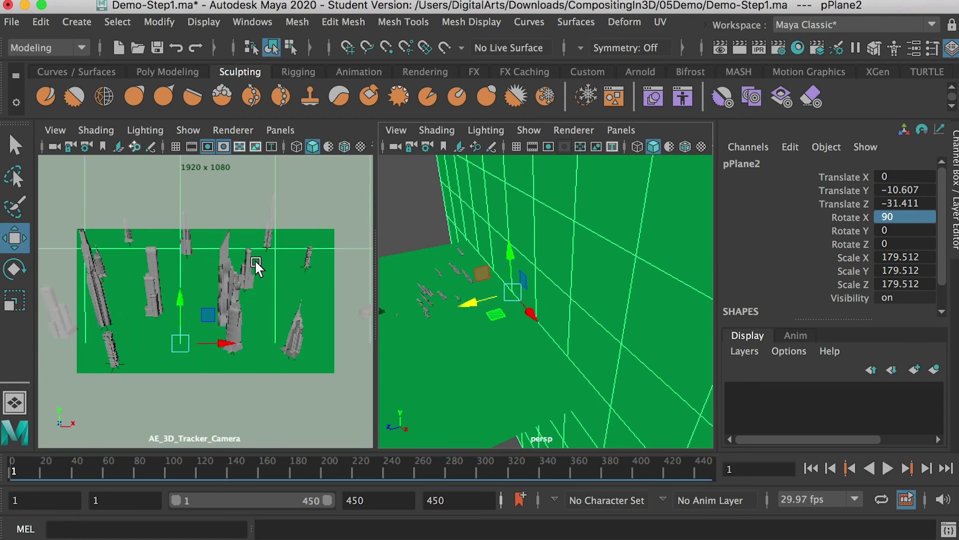
{"action": "left_click_drag", "start_coordinate": [329, 462], "coordinate": [708, 463]}
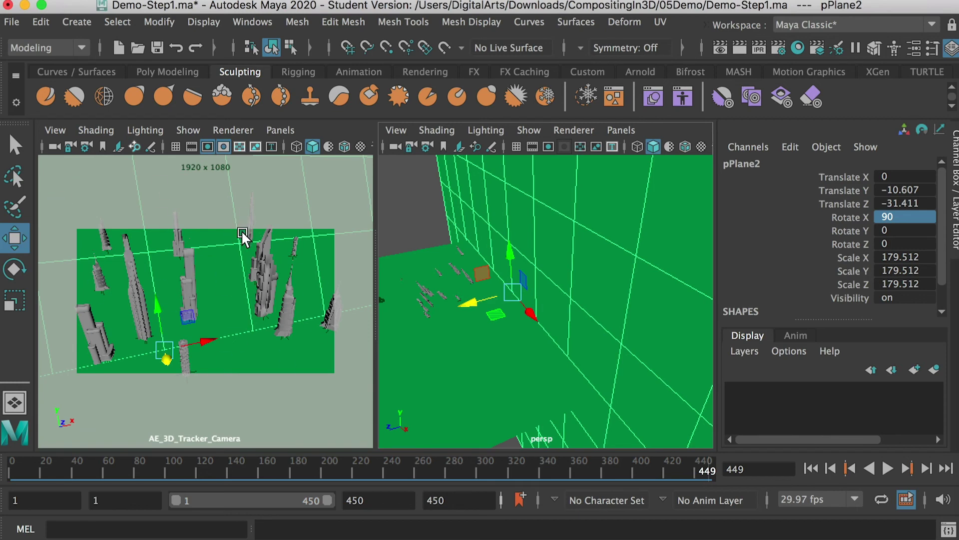
{"action": "key", "text": "space"}
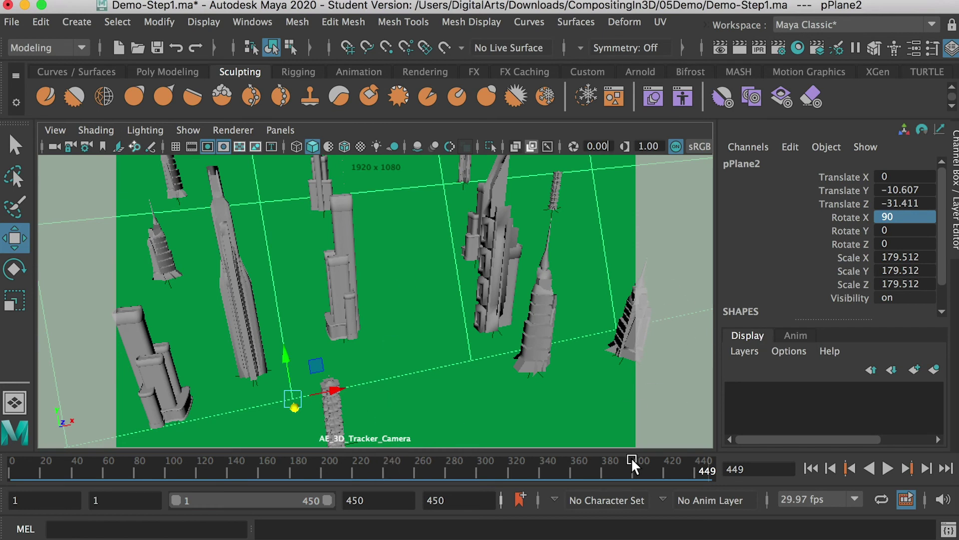
Review the scene's cameras and tracking nulls in the Outliner, and save the scene
{"action": "left_click_drag", "start_coordinate": [958, 51], "coordinate": [747, 83]}
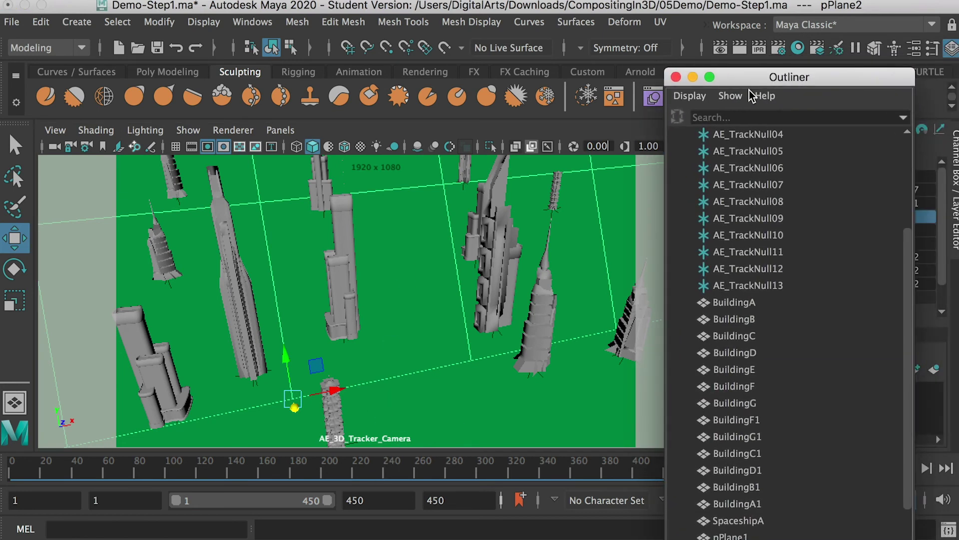
{"action": "left_click", "coordinate": [747, 285]}
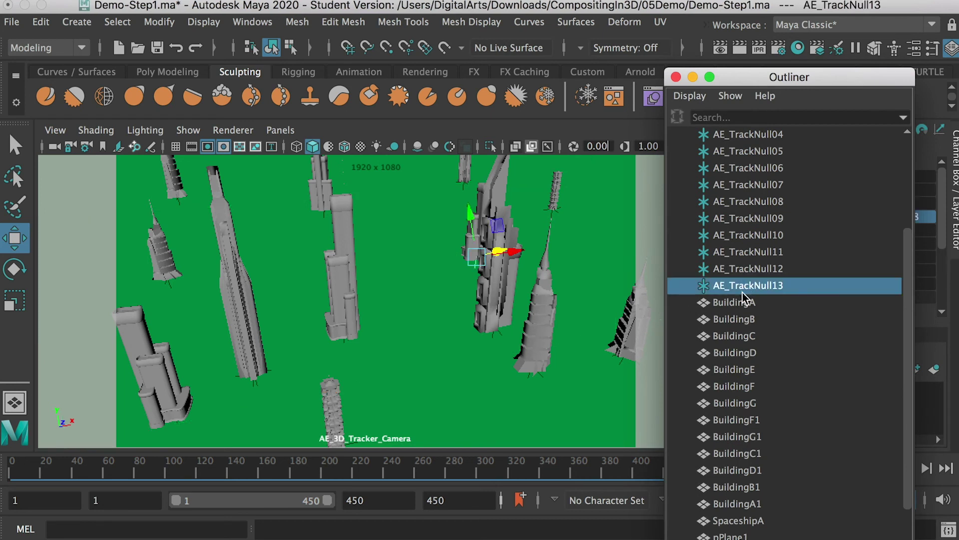
{"action": "scroll", "coordinate": [749, 285], "scroll_direction": "up", "scroll_amount": 4}
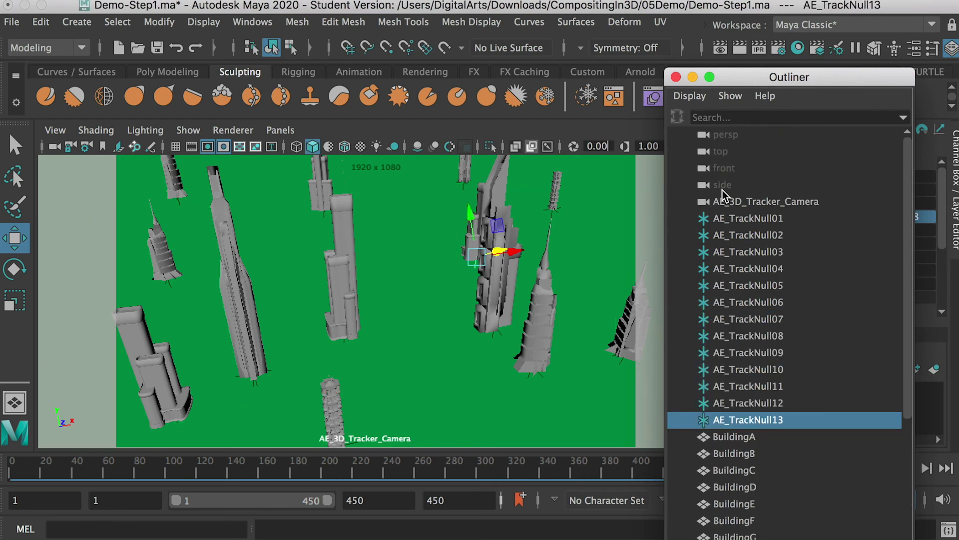
{"action": "left_click", "coordinate": [722, 190]}
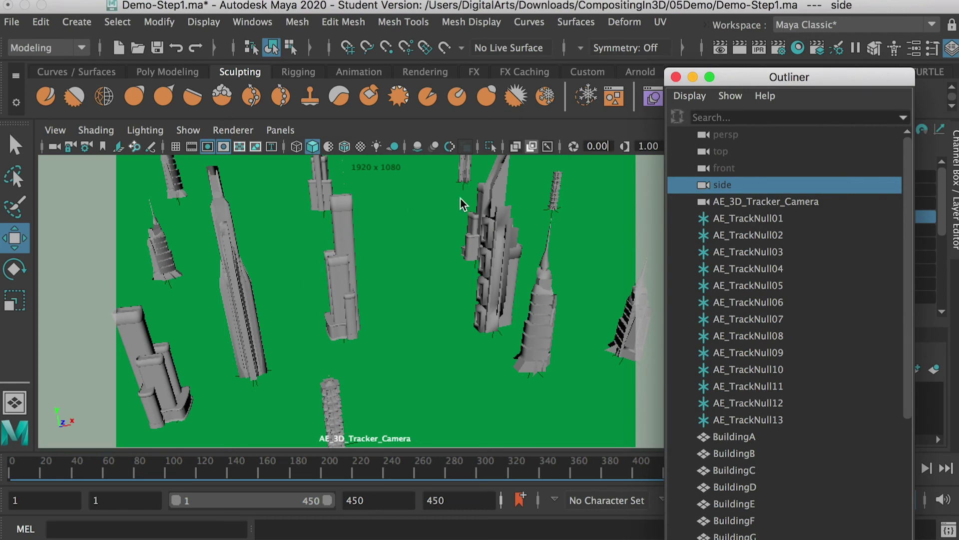
{"action": "key", "text": "super+s"}
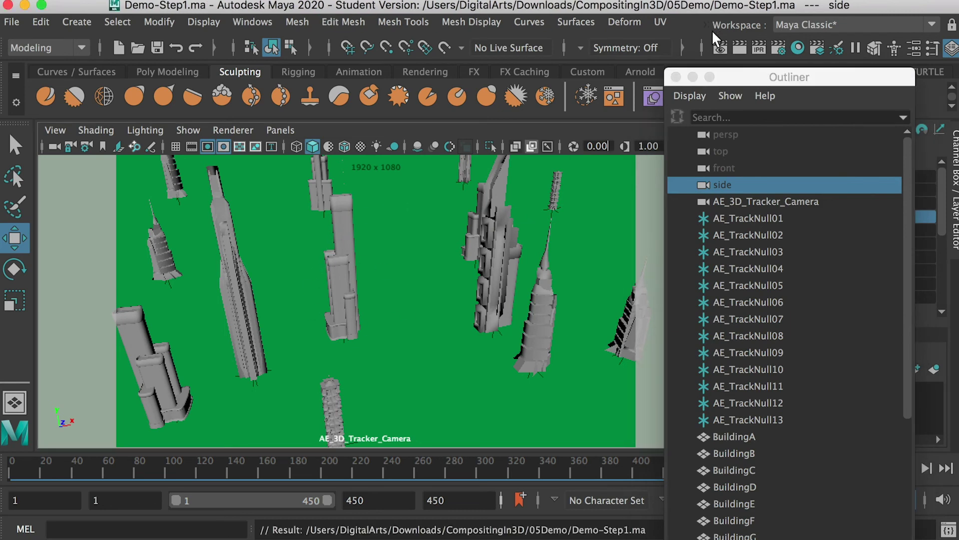
Check the renderable camera and image size in the Render Settings
{"action": "left_click", "coordinate": [779, 48]}
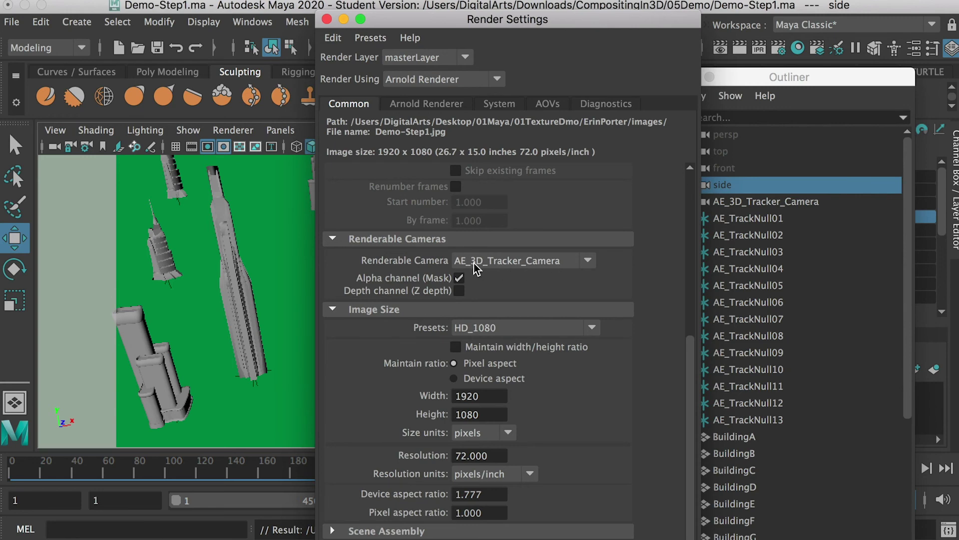
{"action": "left_click", "coordinate": [327, 20]}
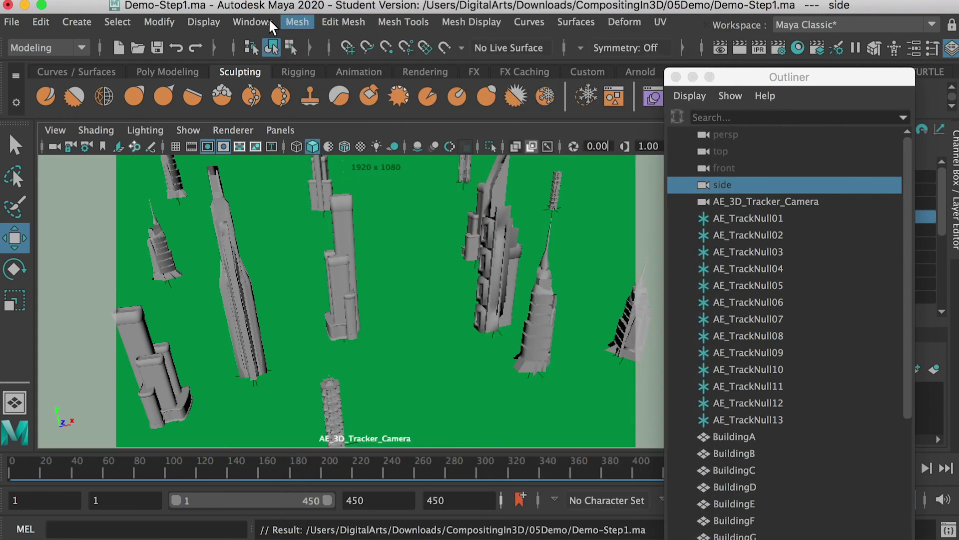
Open the Playblast options, review the time range, format, encoding, display size and file settings against the tracker camera view, and close the Outliner
{"action": "left_click", "coordinate": [258, 20]}
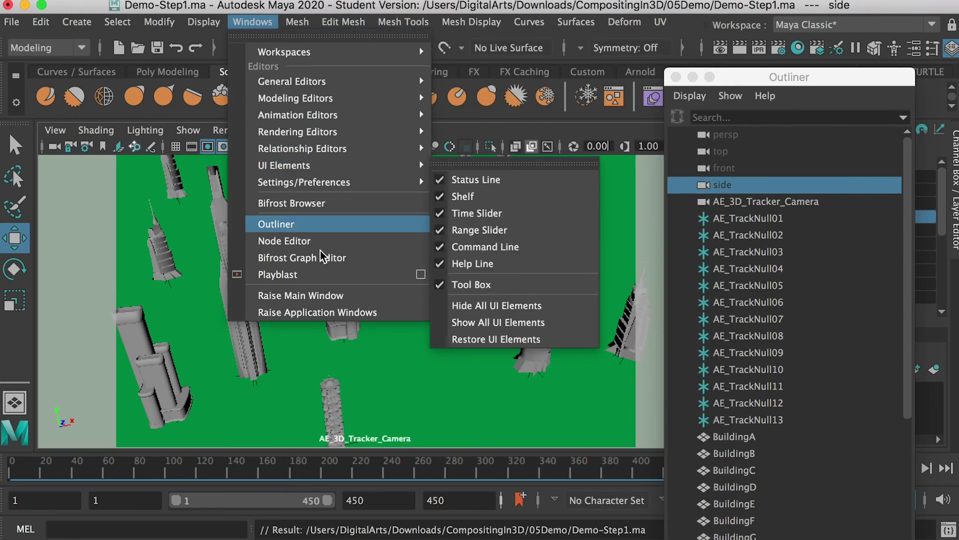
{"action": "left_click", "coordinate": [421, 274]}
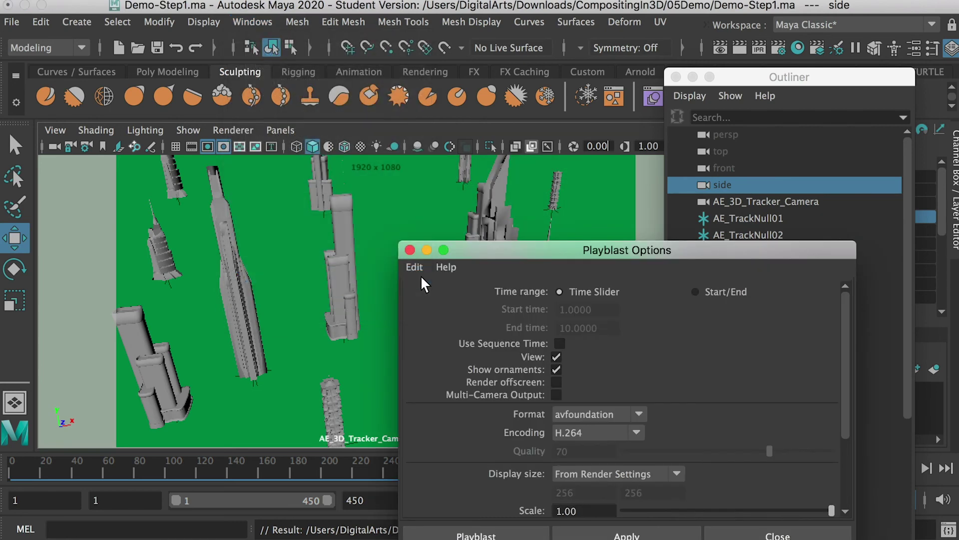
{"action": "left_click_drag", "start_coordinate": [535, 248], "coordinate": [355, 157]}
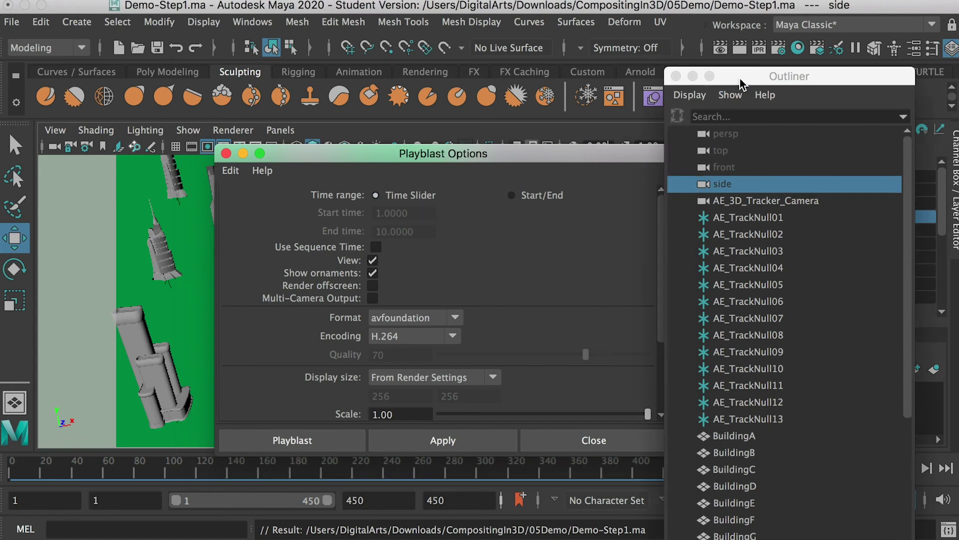
{"action": "left_click", "coordinate": [677, 76]}
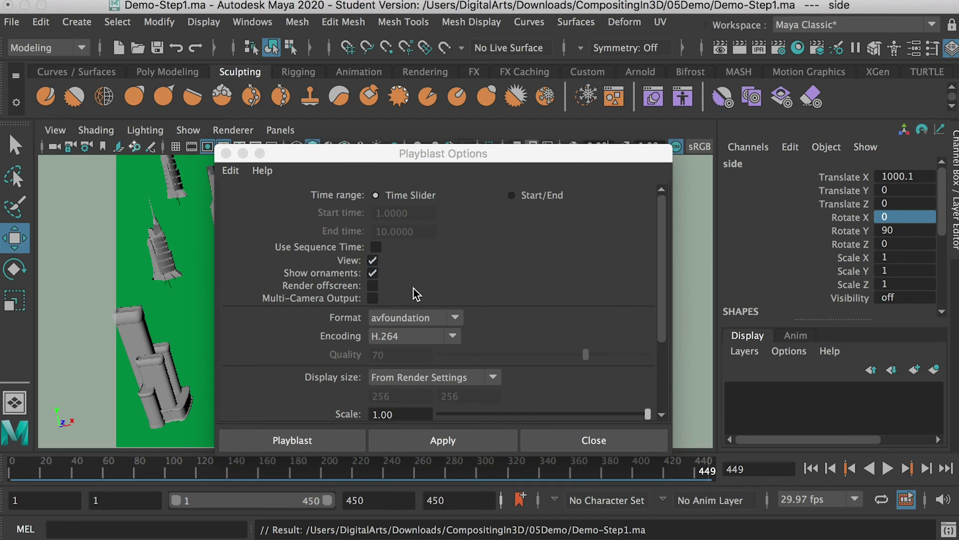
{"action": "left_click_drag", "start_coordinate": [661, 265], "coordinate": [659, 332]}
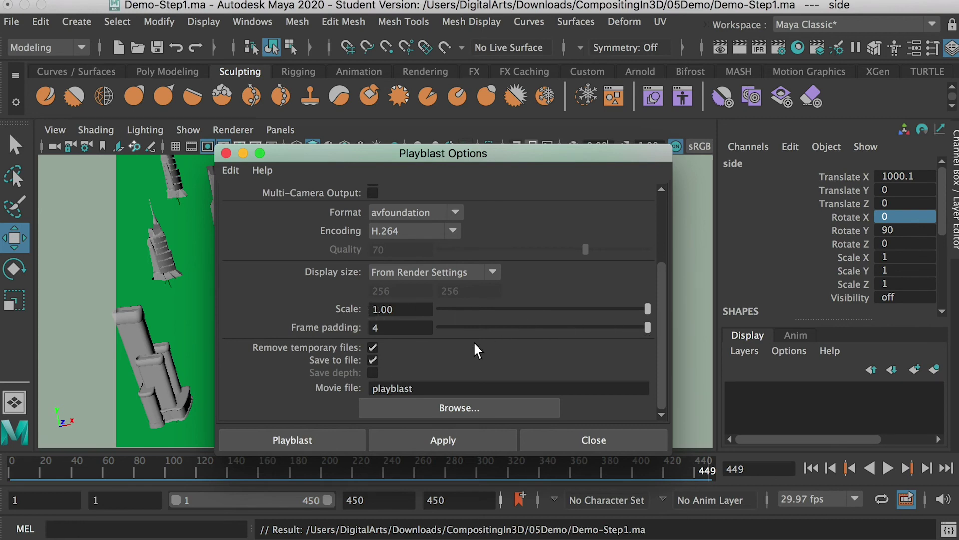
{"action": "left_click_drag", "start_coordinate": [355, 156], "coordinate": [353, 498]}
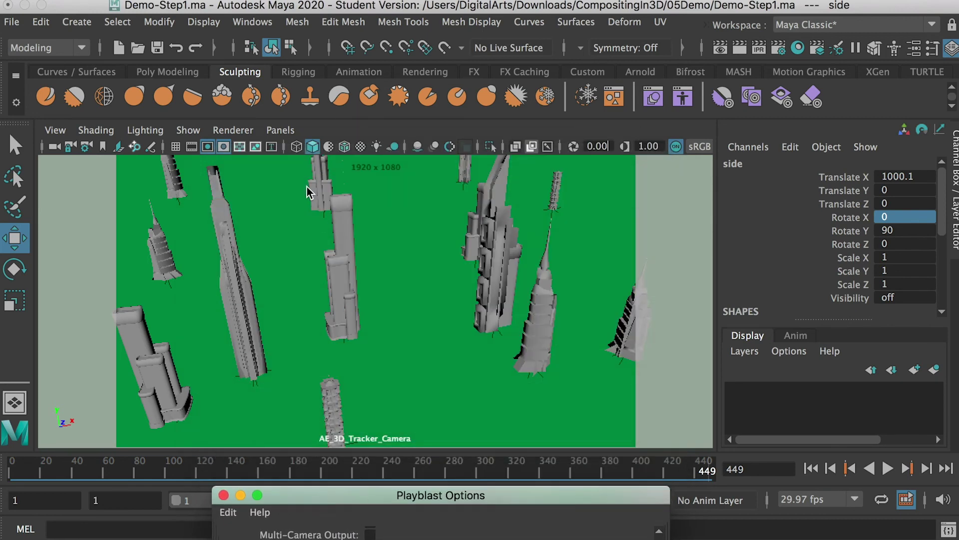
{"action": "left_click_drag", "start_coordinate": [449, 496], "coordinate": [444, 129]}
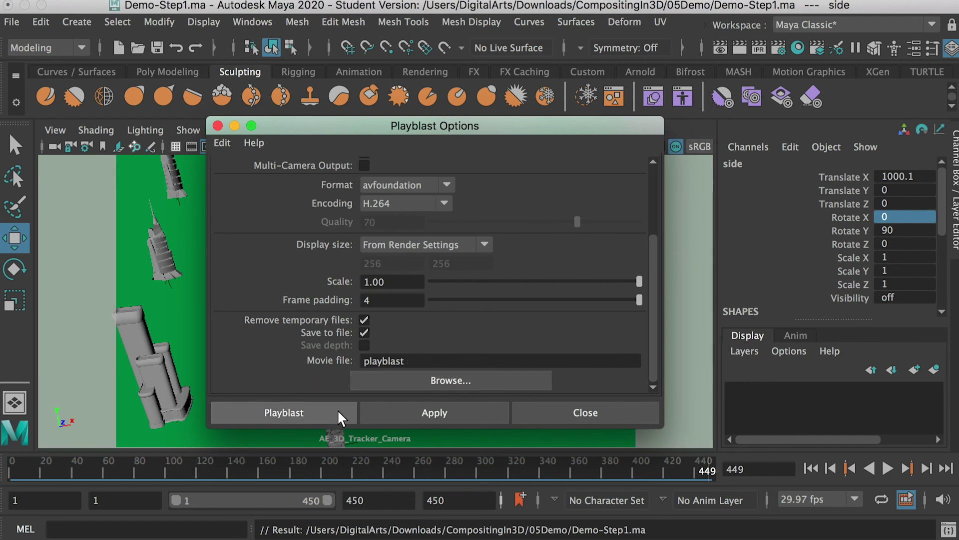
Name the playblast movie file playblast1, run the playblast, preview the resulting movie and close it
{"action": "left_click", "coordinate": [409, 362]}
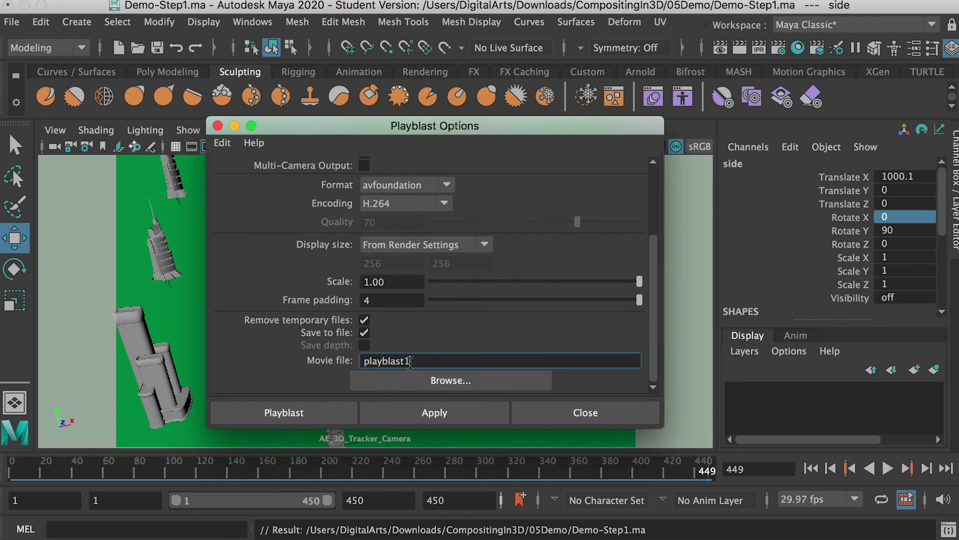
{"action": "left_click", "coordinate": [310, 415]}
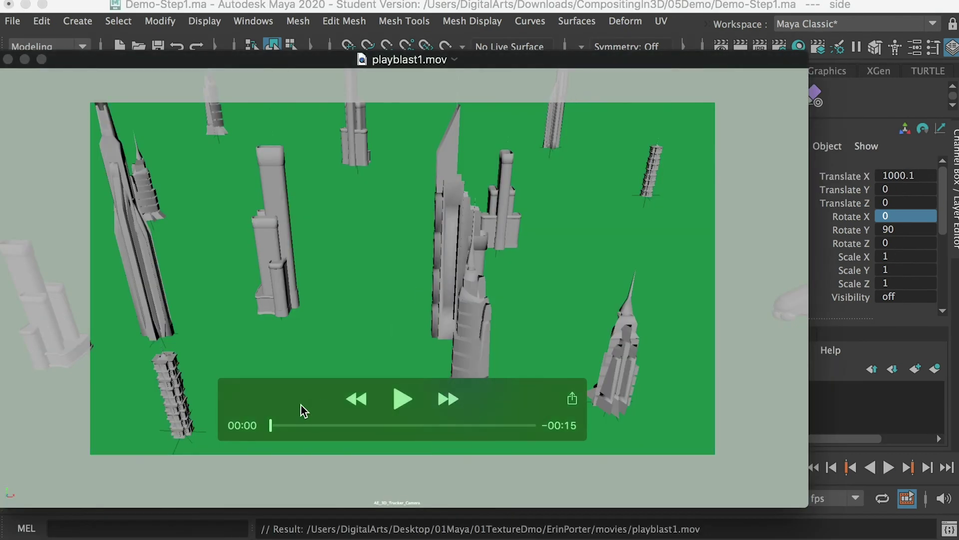
{"action": "left_click_drag", "start_coordinate": [276, 424], "coordinate": [238, 425]}
{"action": "left_click", "coordinate": [8, 60]}
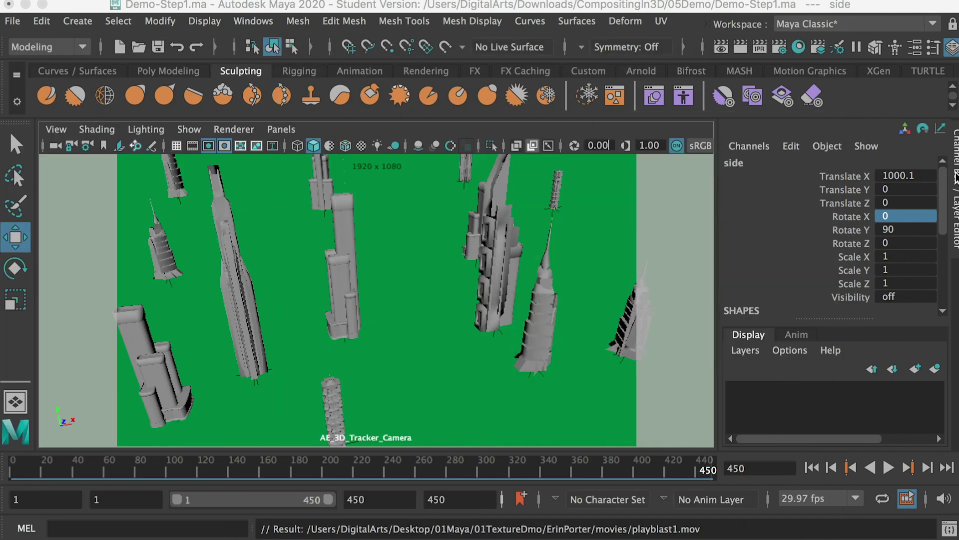
Switch to Finder and show the 05Demo folder, moving its window aside
{"action": "left_click", "coordinate": [958, 178]}
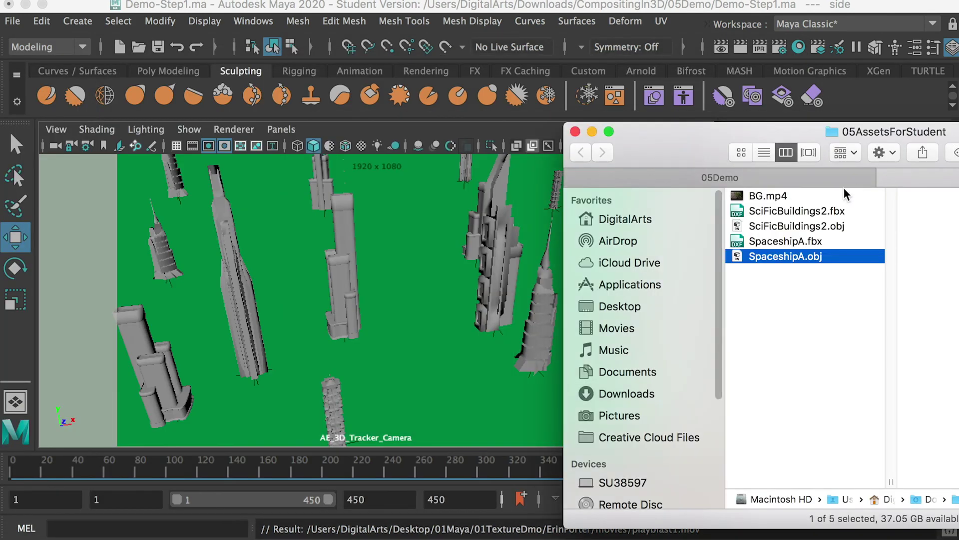
{"action": "left_click", "coordinate": [815, 175]}
{"action": "left_click_drag", "start_coordinate": [677, 144], "coordinate": [505, 127]}
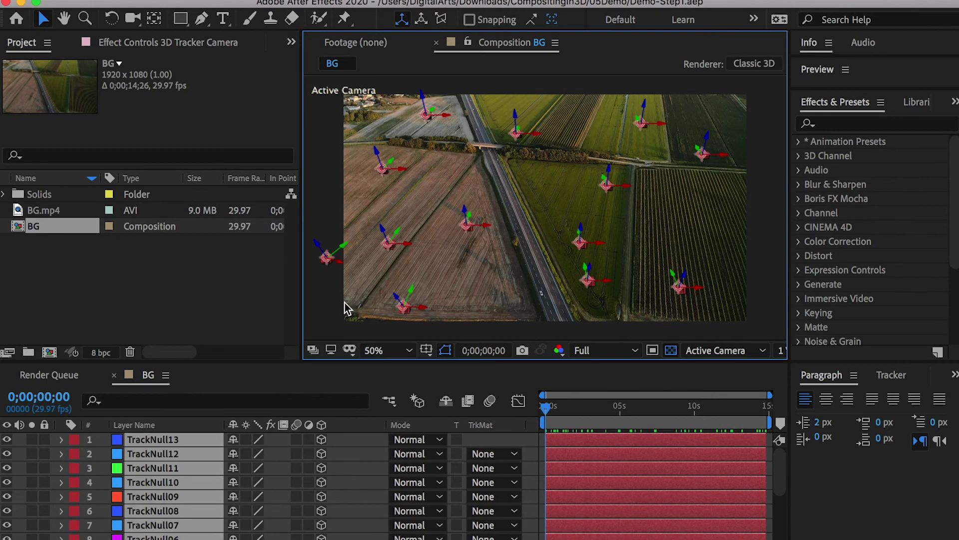
Switch to After Effects and save the project as Demo-Step2.aep in the 05Demo folder
{"action": "left_click", "coordinate": [219, 277]}
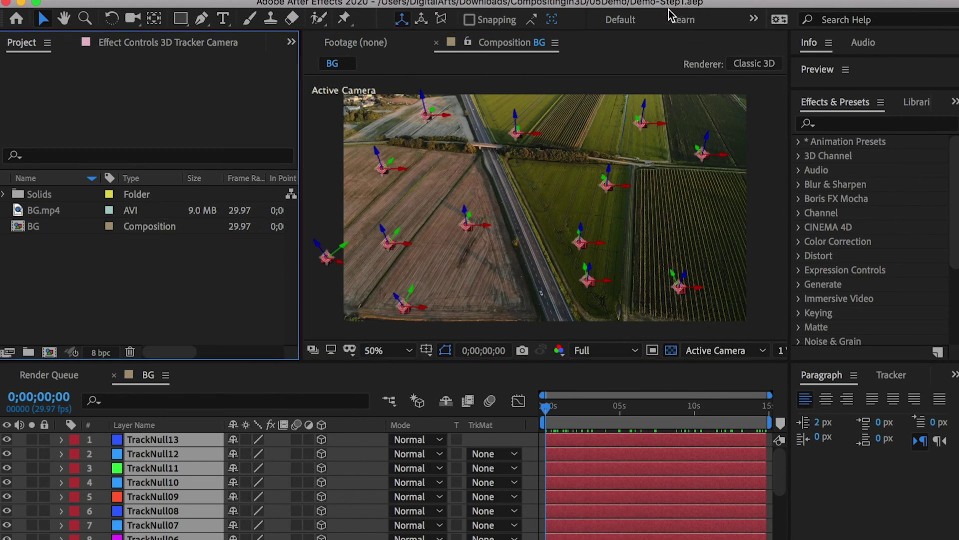
{"action": "key", "text": "super+shift+s"}
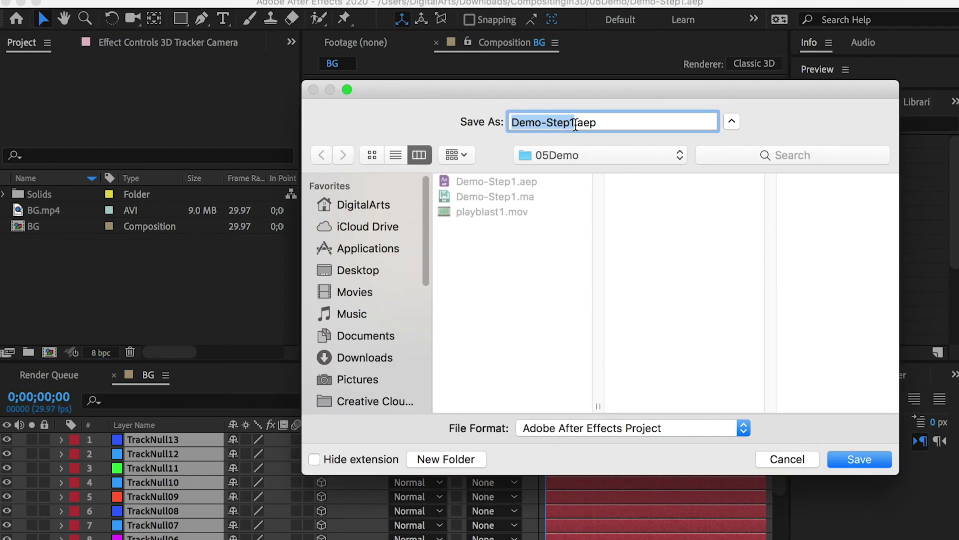
{"action": "left_click", "coordinate": [576, 124]}
{"action": "key", "text": "BackSpace"}
{"action": "type", "text": "2"}
{"action": "key", "text": "Return"}
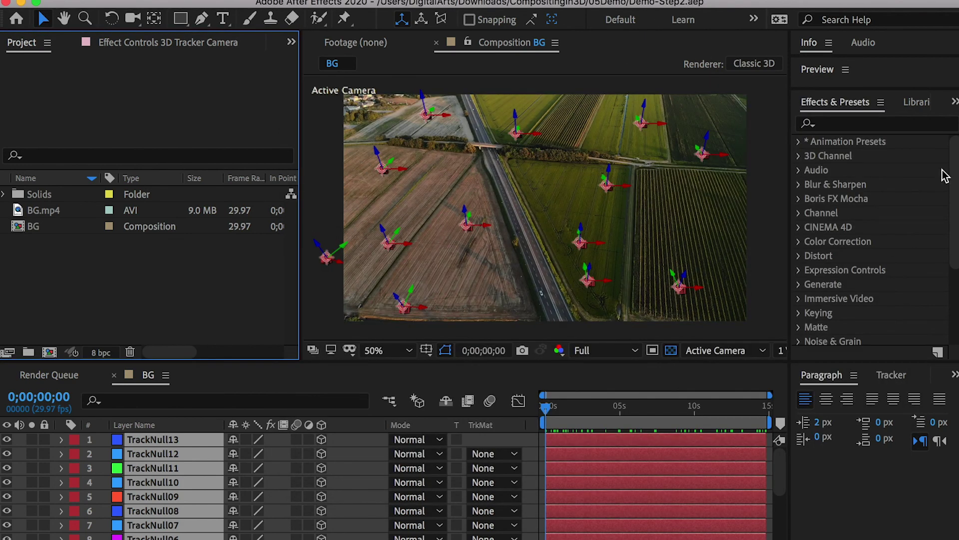
Import playblast1.mov from Finder into the project and add it as the uppermost layer of the BG composition
{"action": "key", "text": "super+Tab"}
{"action": "left_click_drag", "start_coordinate": [753, 243], "coordinate": [188, 289]}
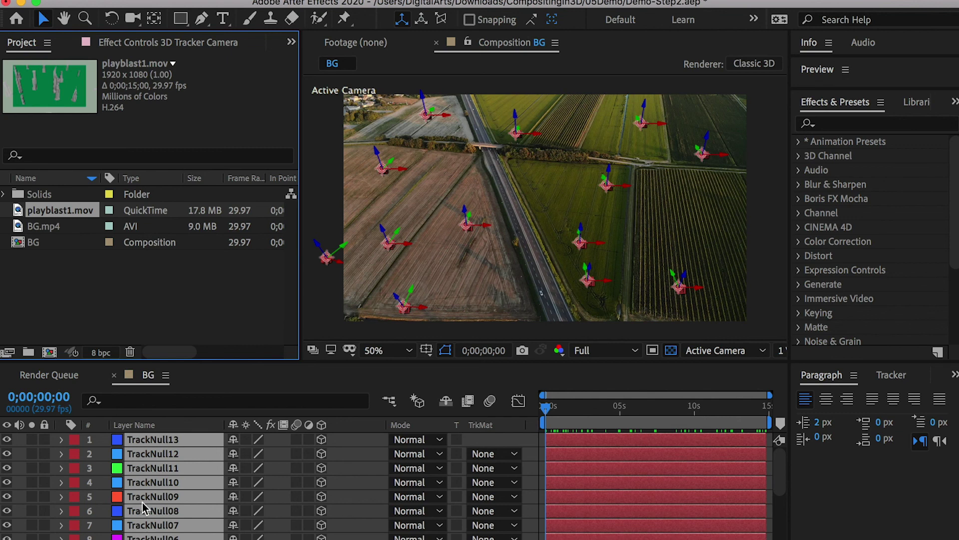
{"action": "left_click_drag", "start_coordinate": [48, 219], "coordinate": [145, 437]}
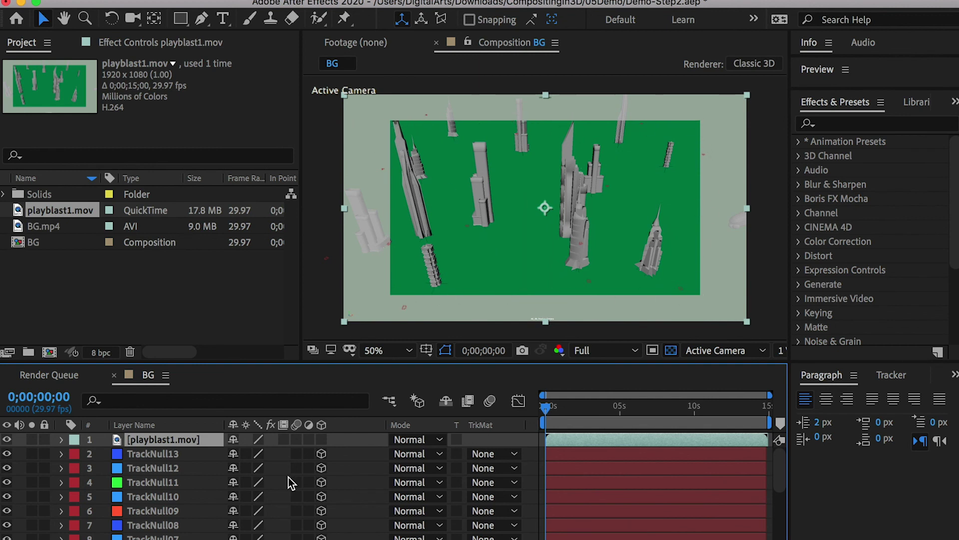
Scale the playblast1.mov layer to 130% so the green area fills the composition frame
{"action": "key", "text": "s"}
{"action": "mouse_move", "coordinate": [279, 454]}
{"action": "left_mouse_down"}
{"action": "mouse_move", "coordinate": [295, 454]}
{"action": "mouse_move", "coordinate": [282, 453]}
{"action": "left_mouse_up"}
{"action": "left_click", "coordinate": [281, 454]}
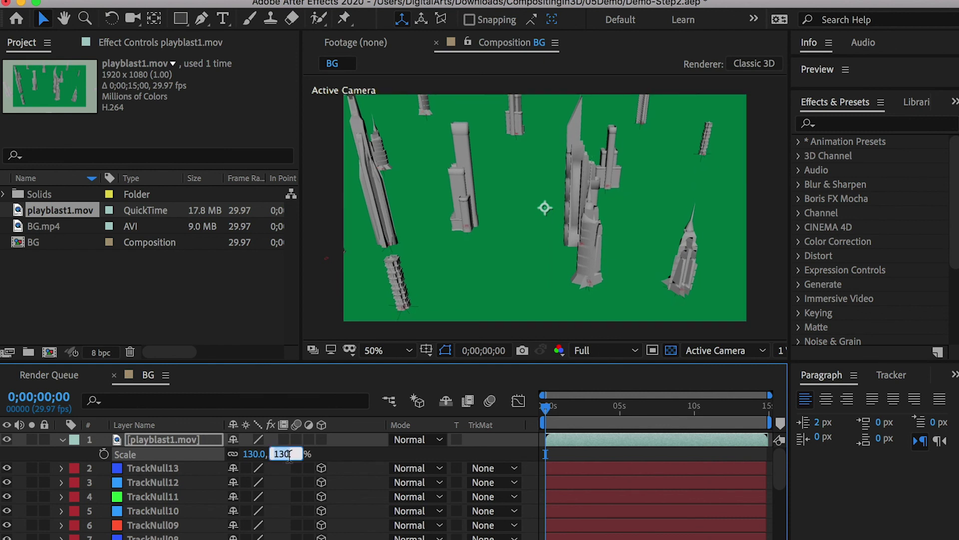
{"action": "key", "text": "Return"}
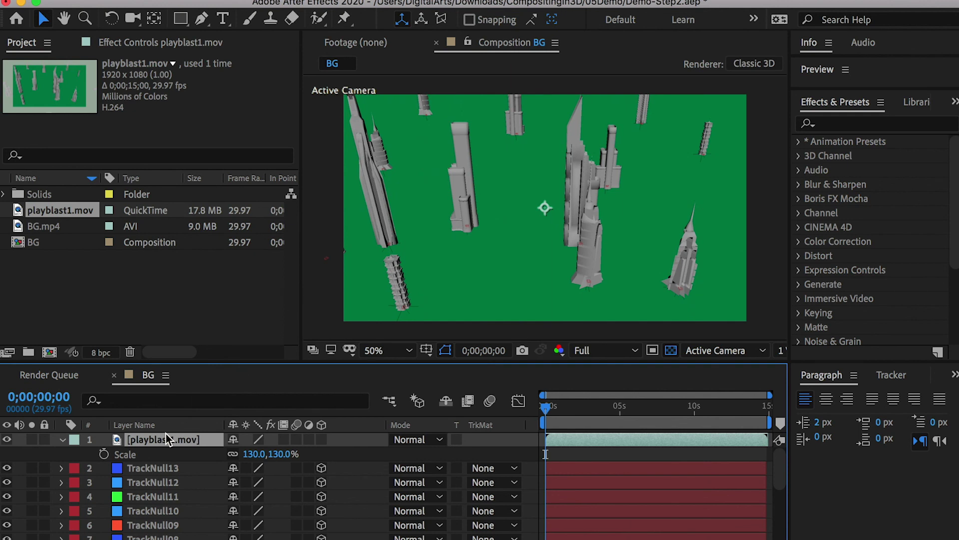
Apply Keylight (1.2) to the playblast1.mov layer and sample the green background as its Screen Colour
{"action": "left_click", "coordinate": [841, 125]}
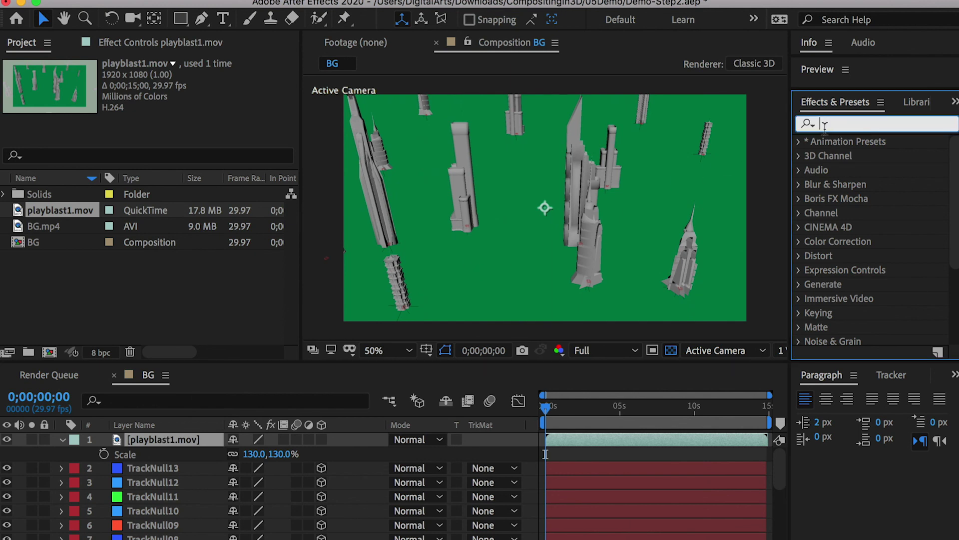
{"action": "type", "text": "keyli"}
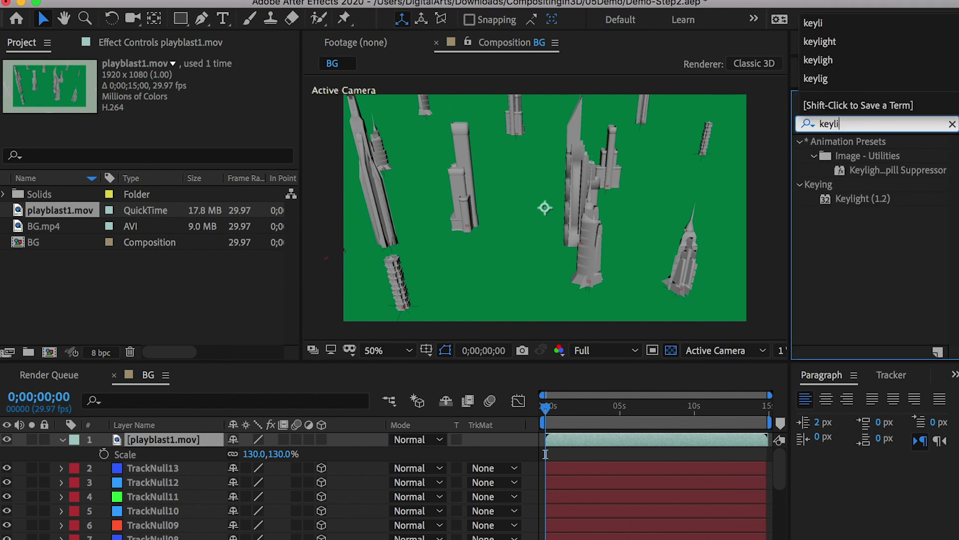
{"action": "left_click_drag", "start_coordinate": [850, 200], "coordinate": [512, 197]}
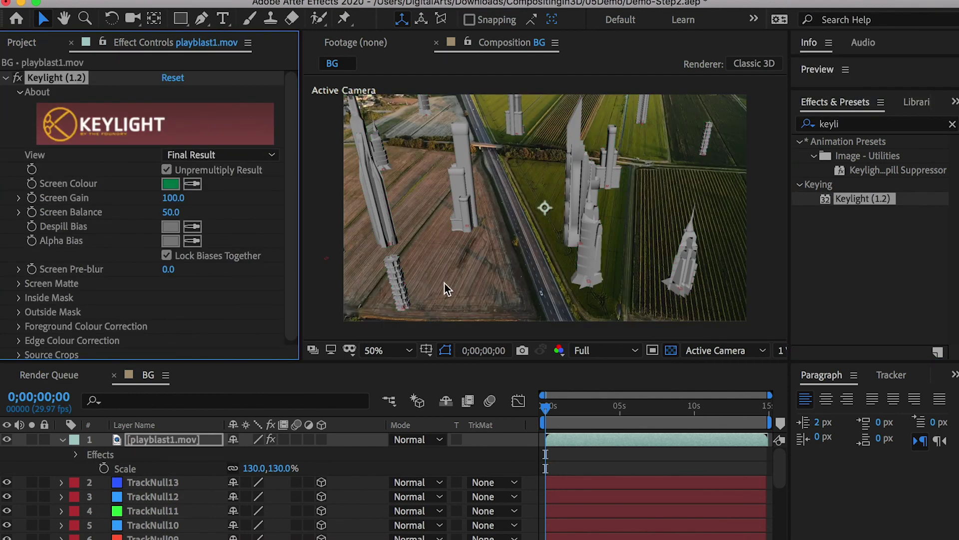
Set the composition preview resolution to Quarter, play back the keyed composite and scrub to about 0;00;02;03
{"action": "mouse_move", "coordinate": [545, 411]}
{"action": "left_mouse_down"}
{"action": "mouse_move", "coordinate": [605, 415]}
{"action": "mouse_move", "coordinate": [546, 411]}
{"action": "left_mouse_up"}
{"action": "left_click", "coordinate": [583, 351]}
{"action": "left_click", "coordinate": [604, 445]}
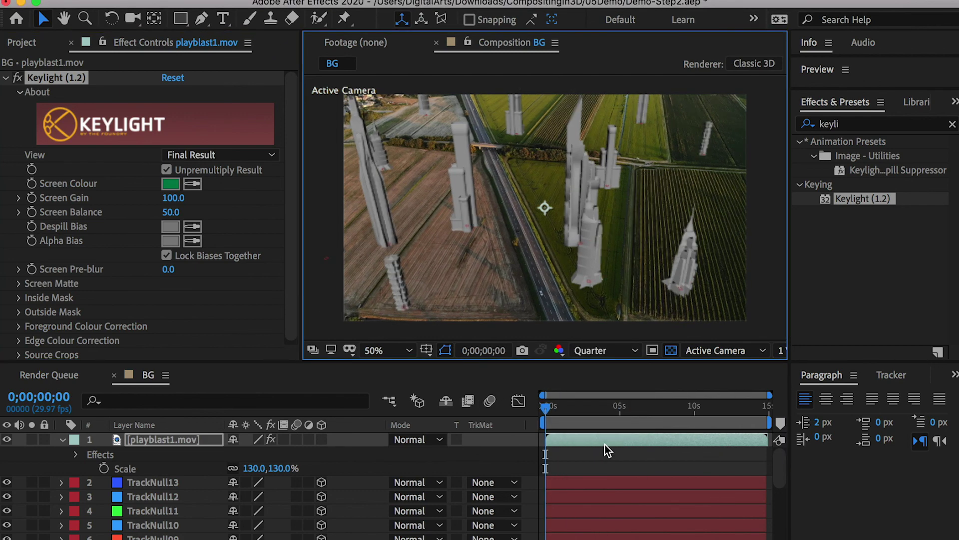
{"action": "key", "text": "space"}
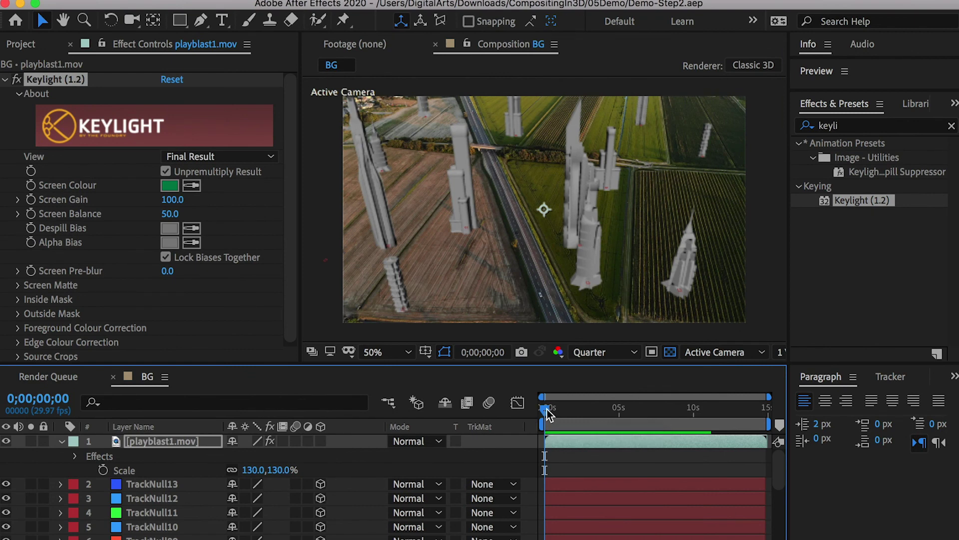
{"action": "left_click_drag", "start_coordinate": [547, 409], "coordinate": [576, 411]}
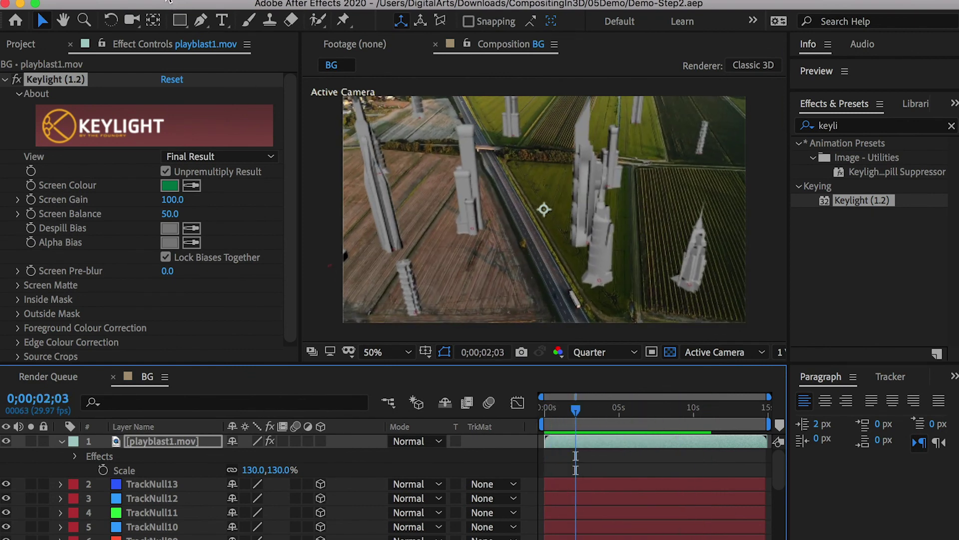
Send the BG composition to the Adobe Media Encoder queue and start encoding it as H.264 with Match Source - High bitrate
{"action": "left_click", "coordinate": [144, 0]}
{"action": "mouse_move", "coordinate": [280, 234]}
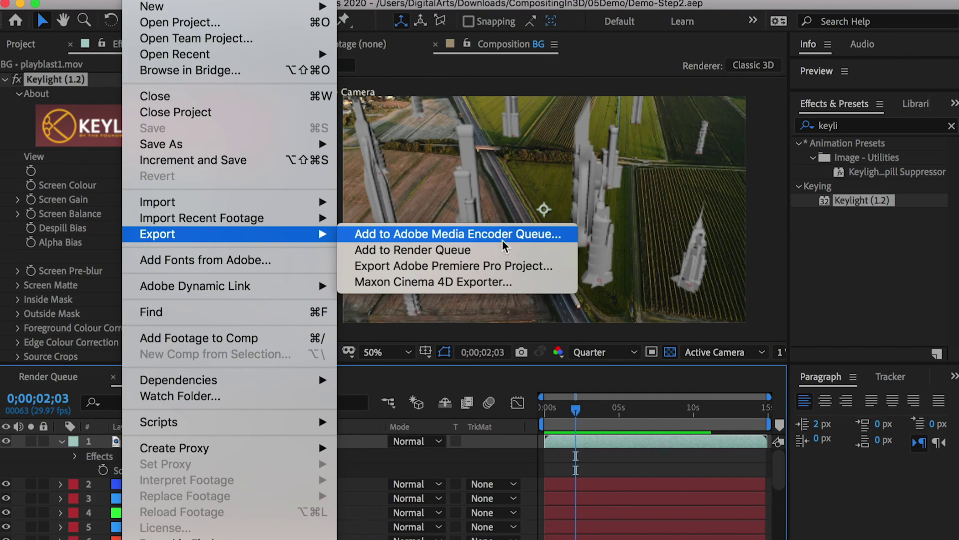
{"action": "left_click", "coordinate": [458, 234]}
{"action": "left_click", "coordinate": [923, 48]}
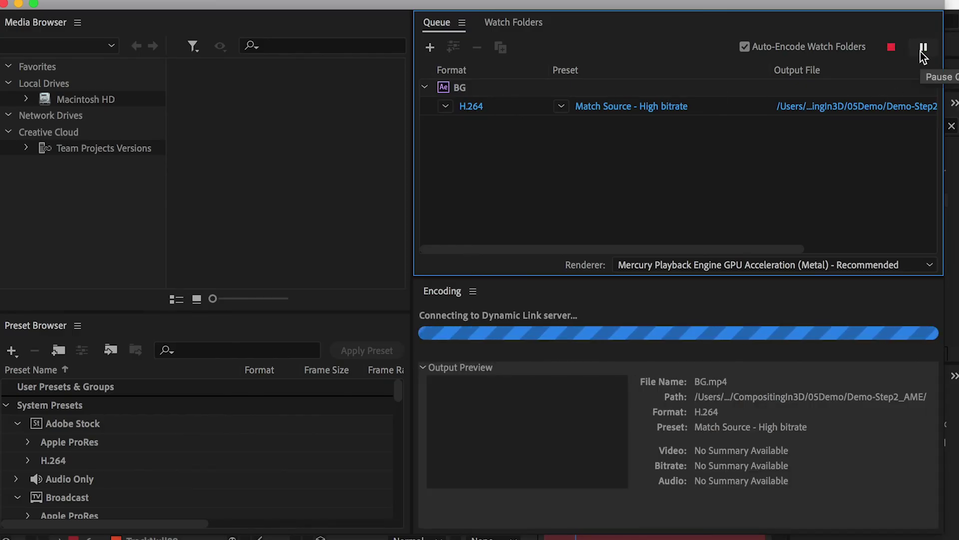